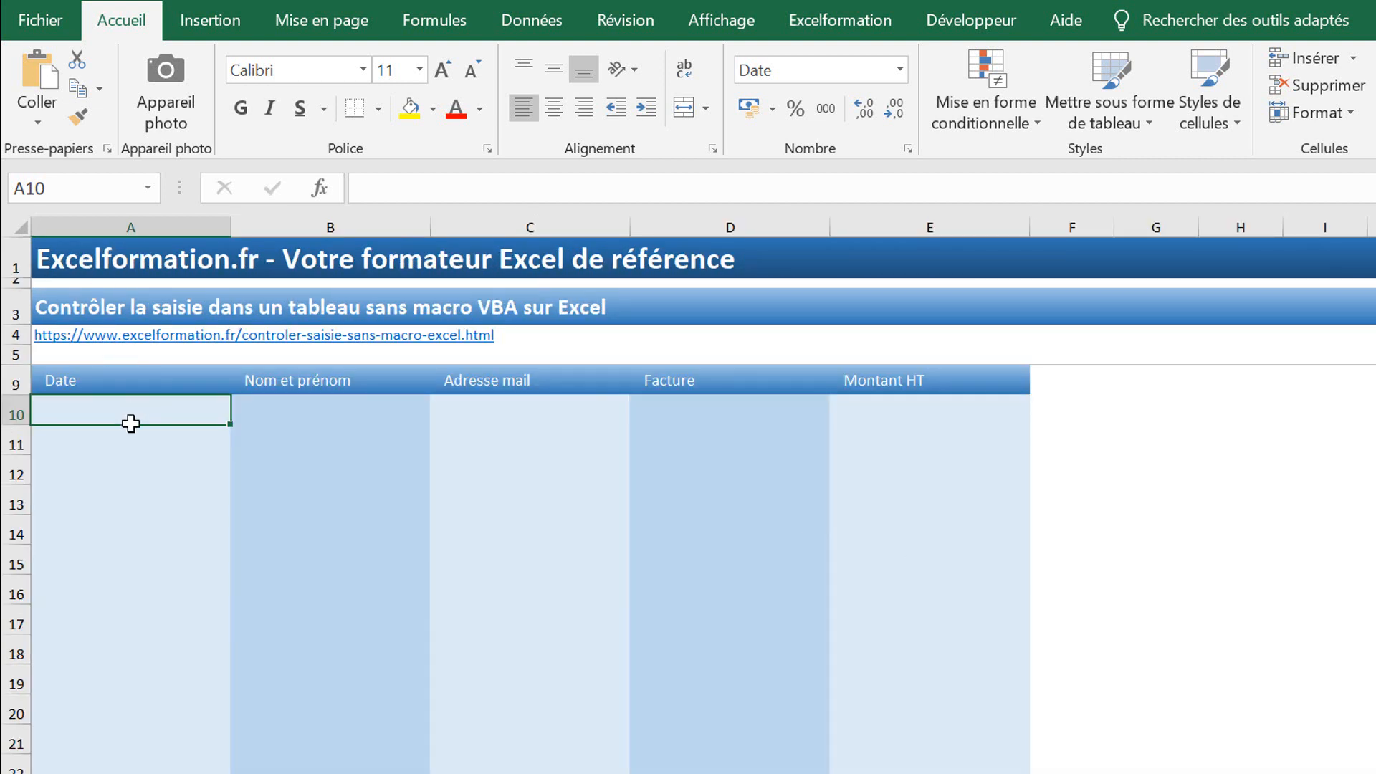
Step: Apply a custom validation rule =annee(a10)=2018 to the Date cells A10:A22
drag(132, 420, 151, 761)
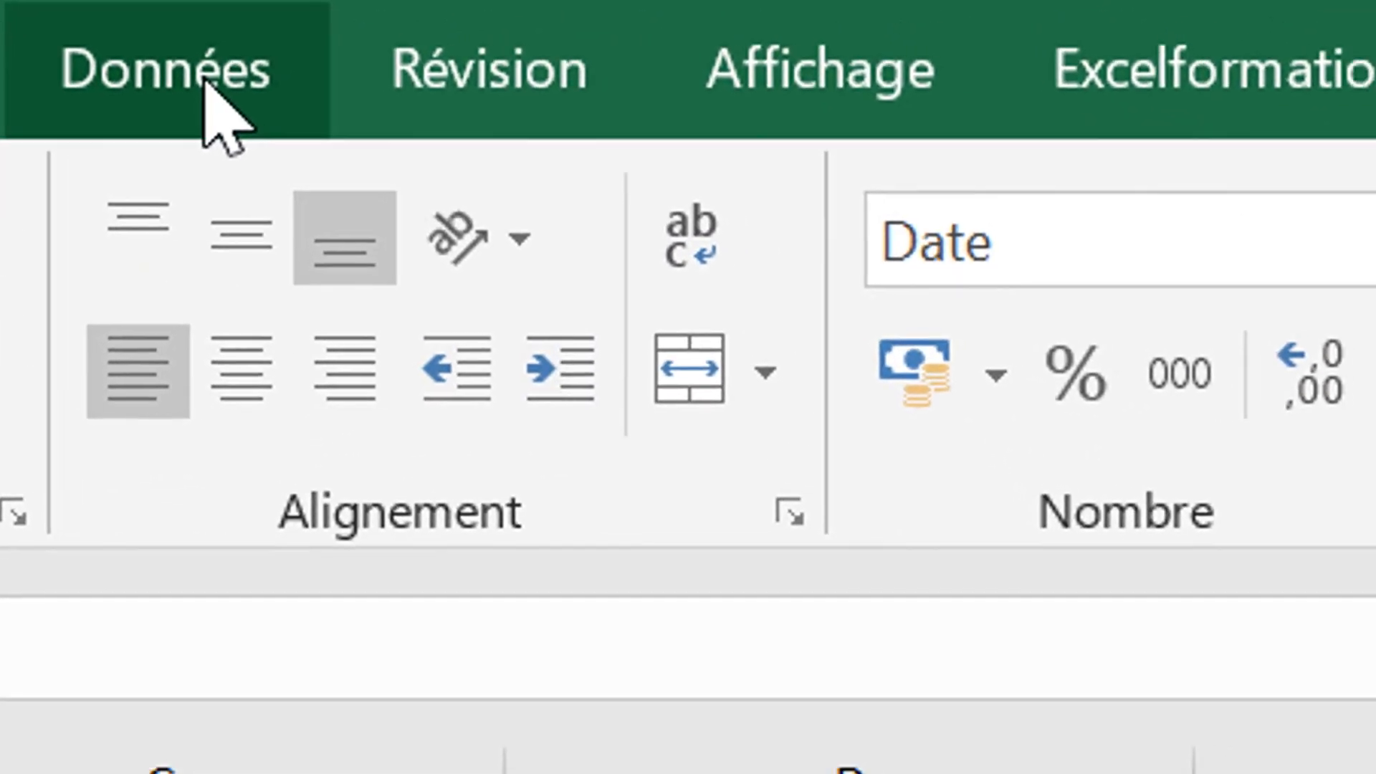
click(531, 20)
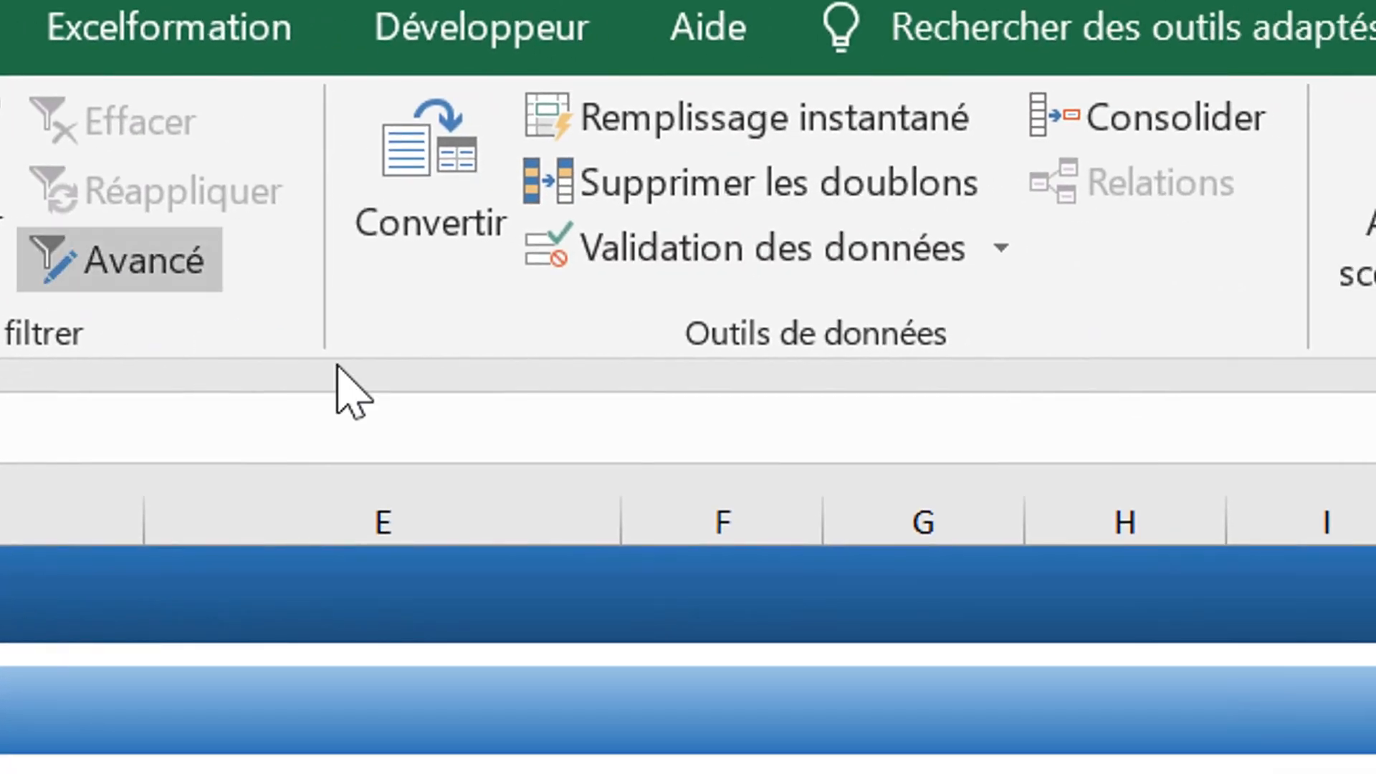
click(802, 274)
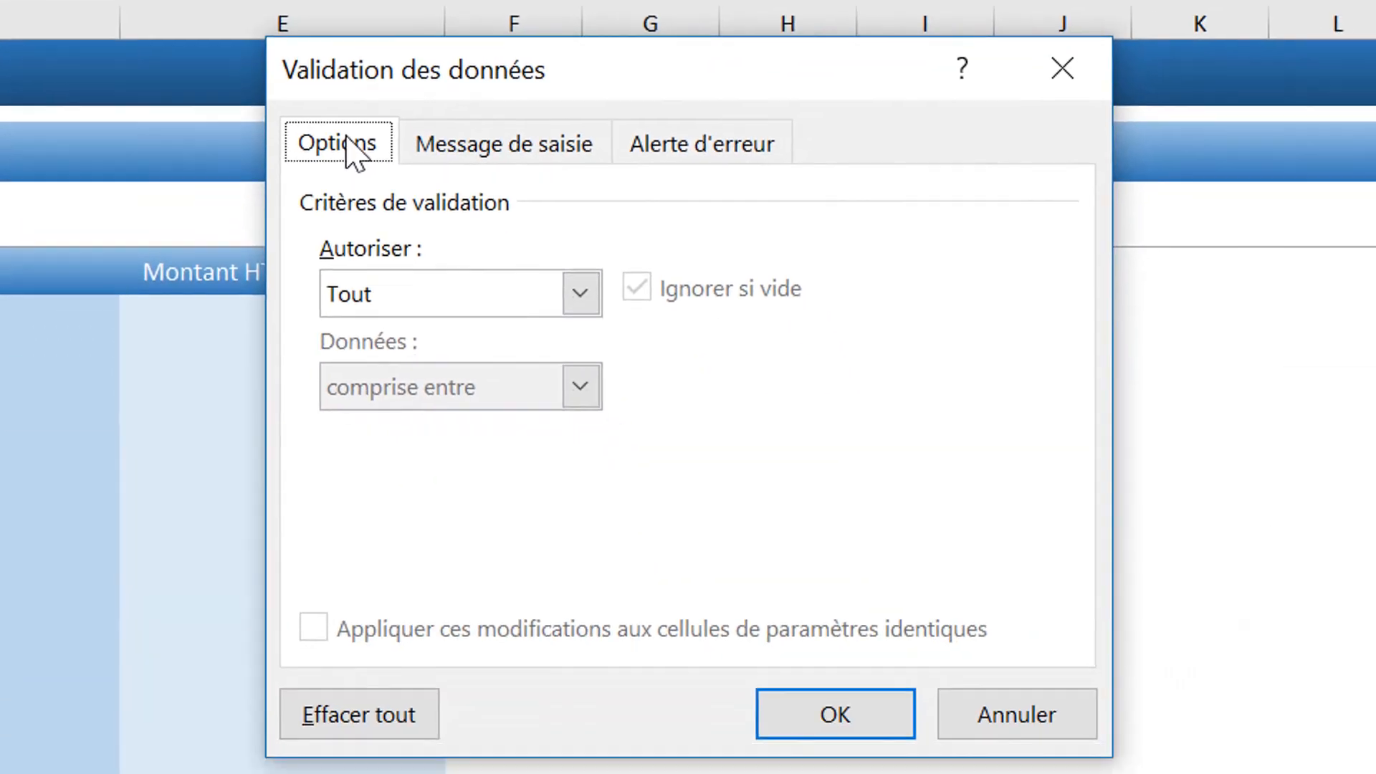
click(576, 280)
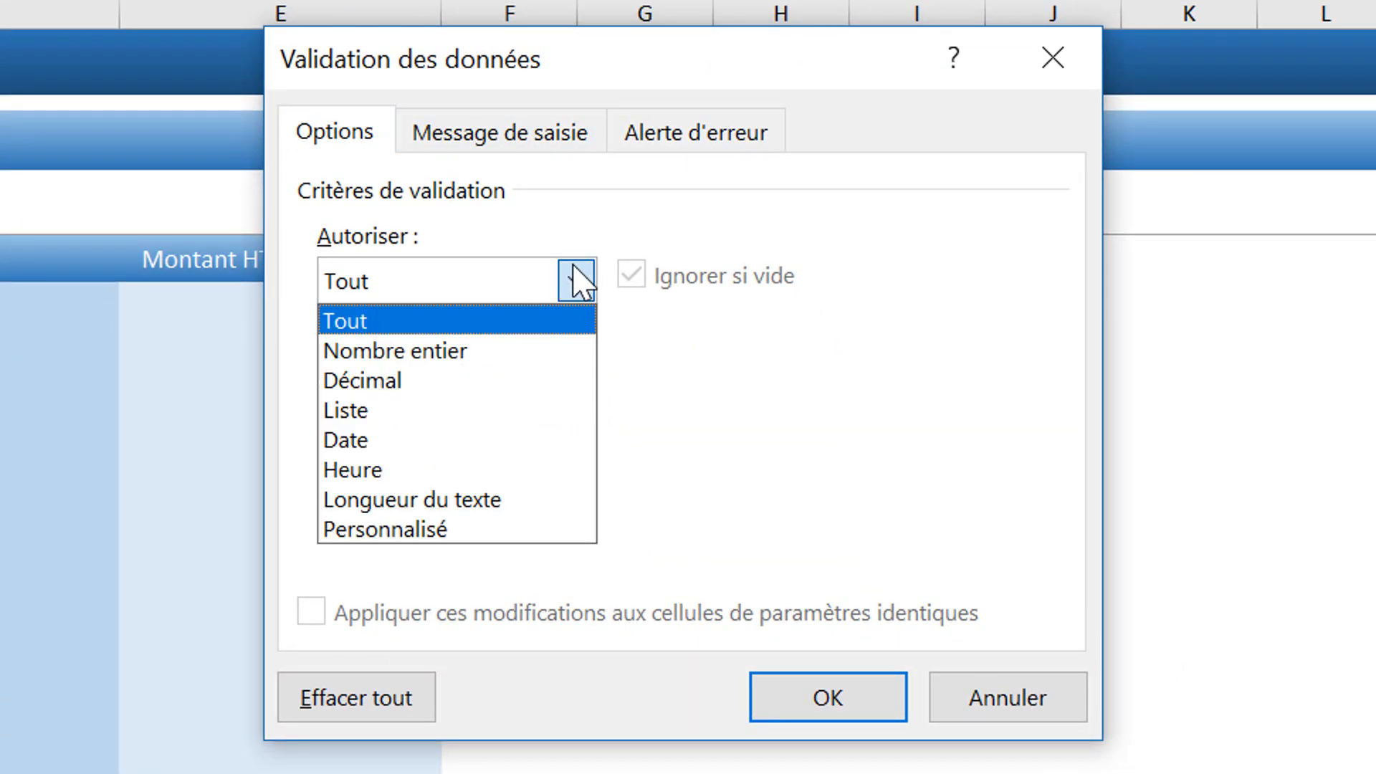
click(495, 523)
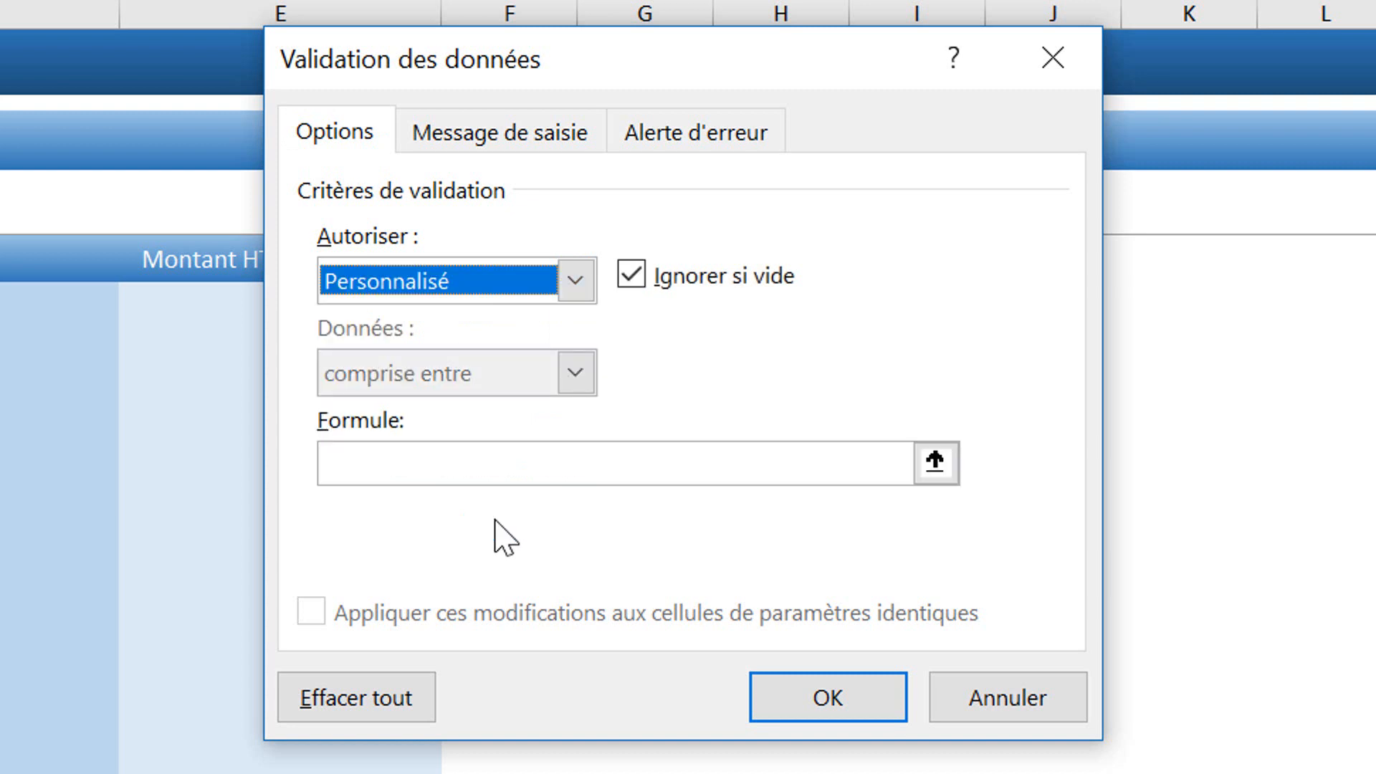
click(467, 462)
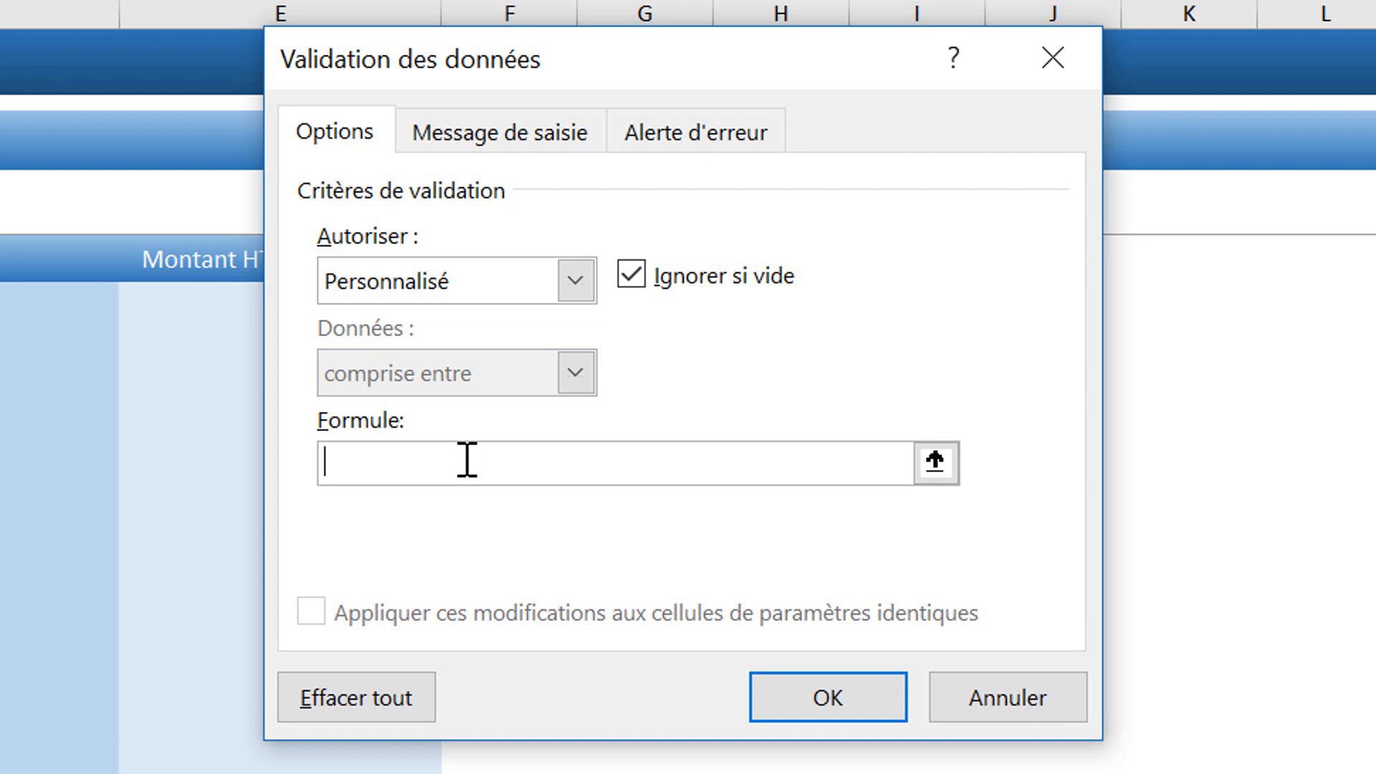
text(=annee()
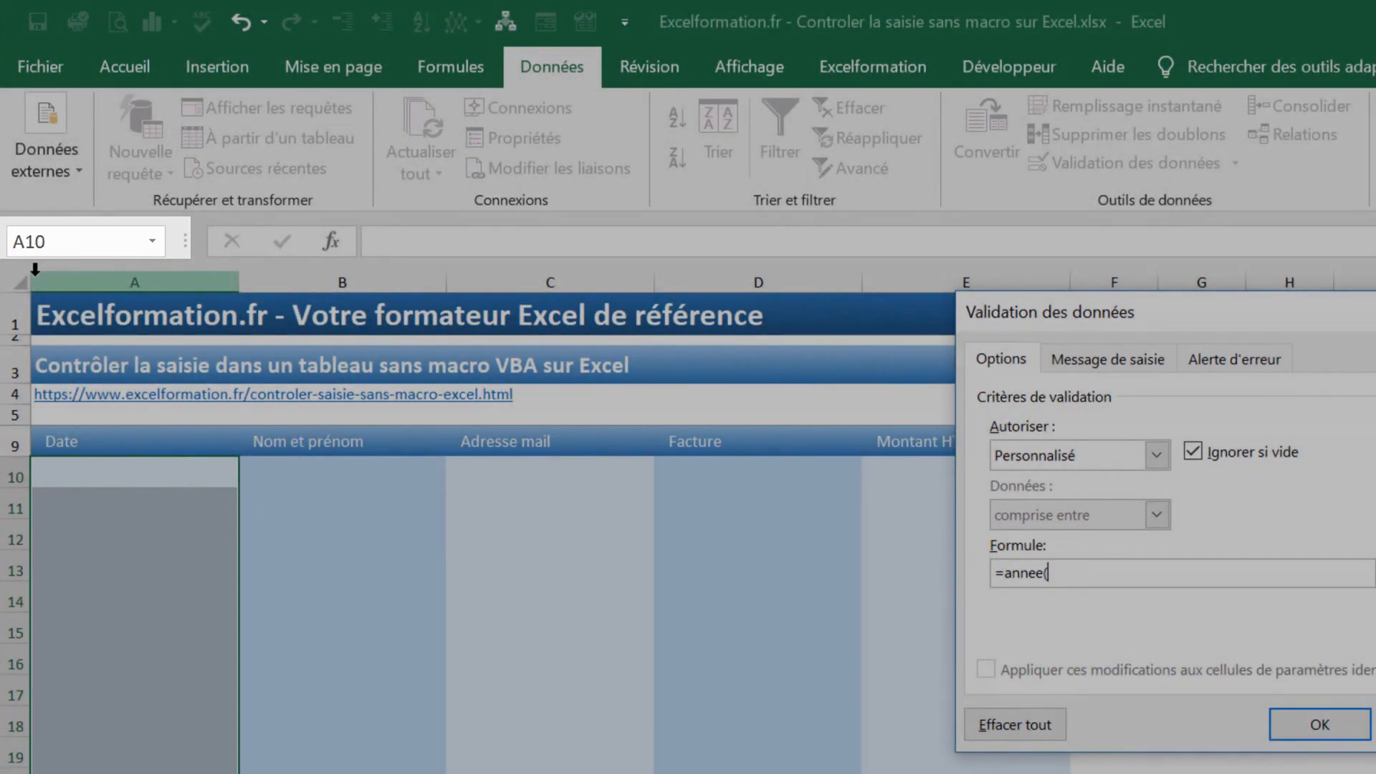
text(a10)=)
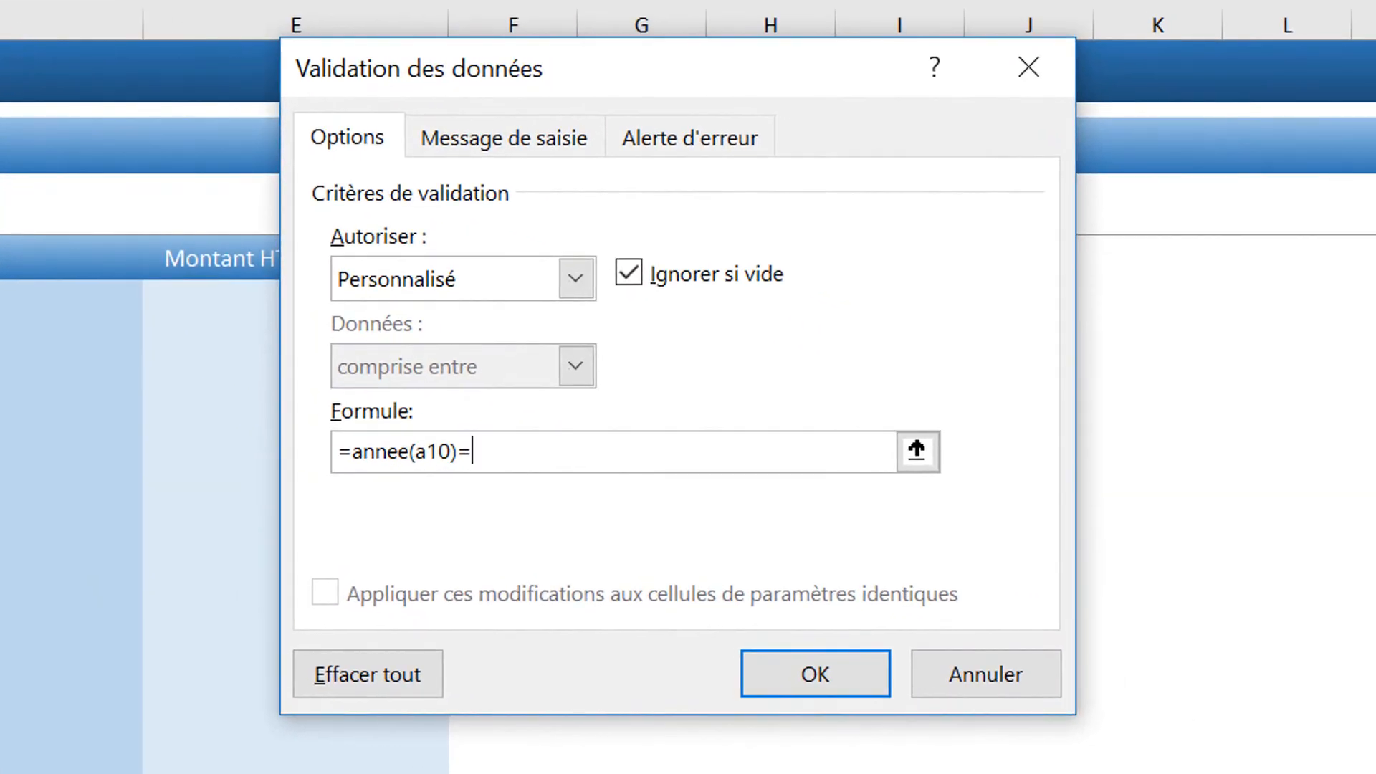
text(2018)
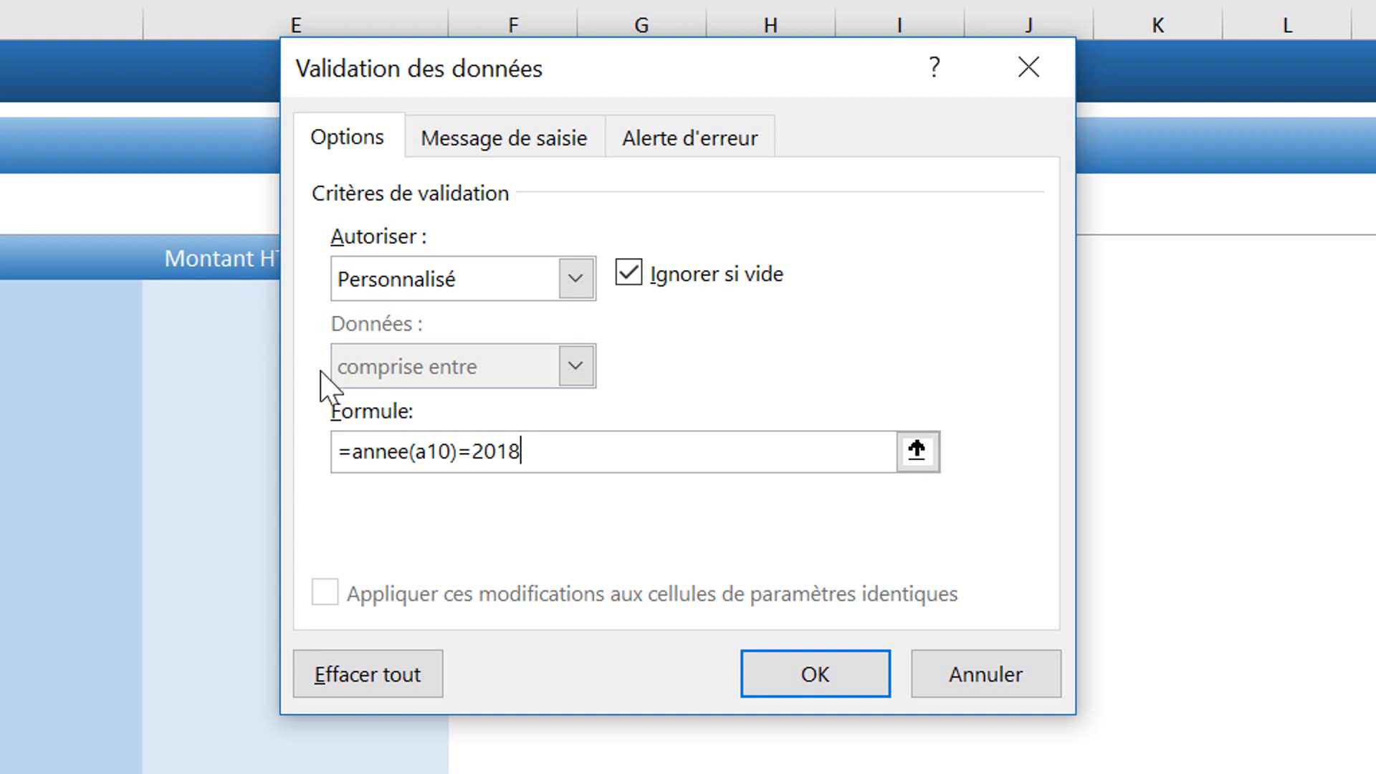
click(700, 141)
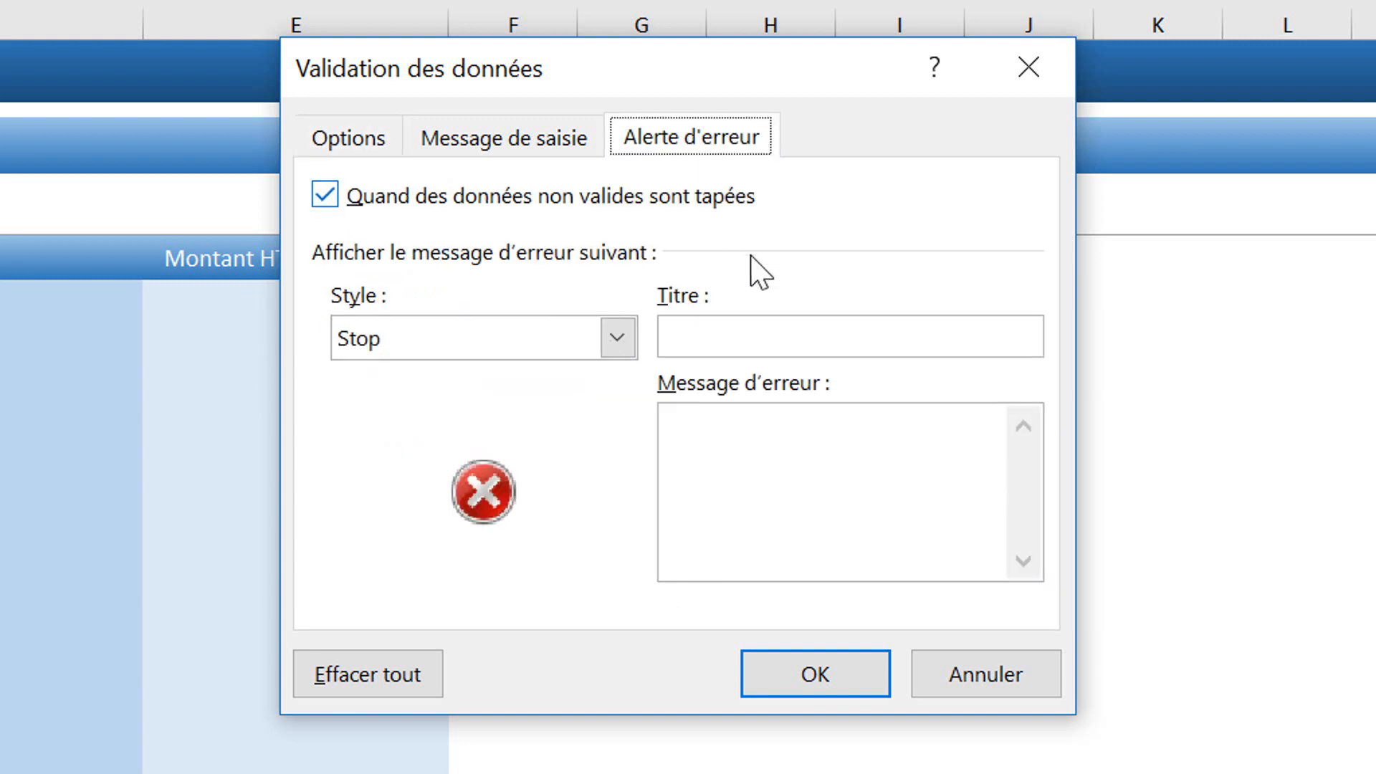
Step: Add a Stop alert titled 'Mauvaise année' with message 'L'année doit correspondre à 2018' and apply the rule
click(743, 341)
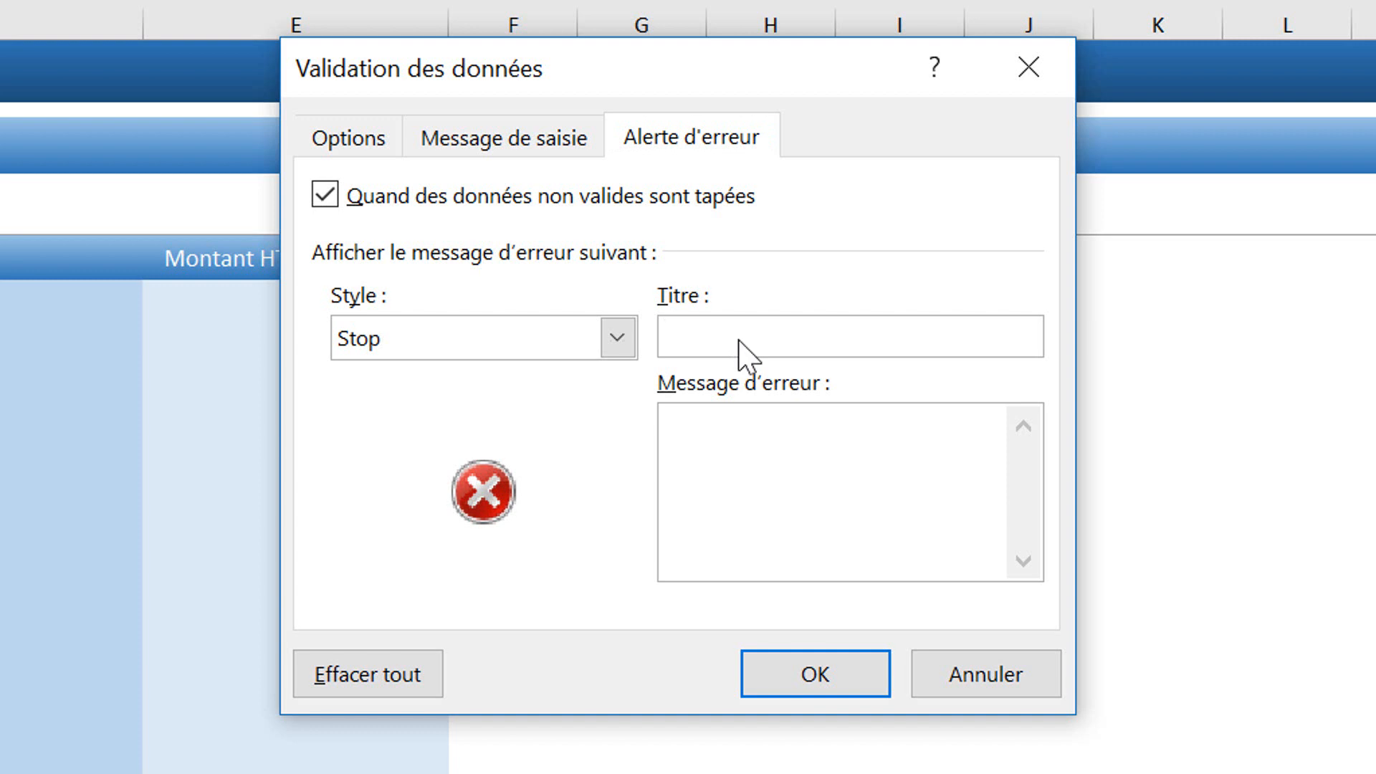
text(Mauvaise année)
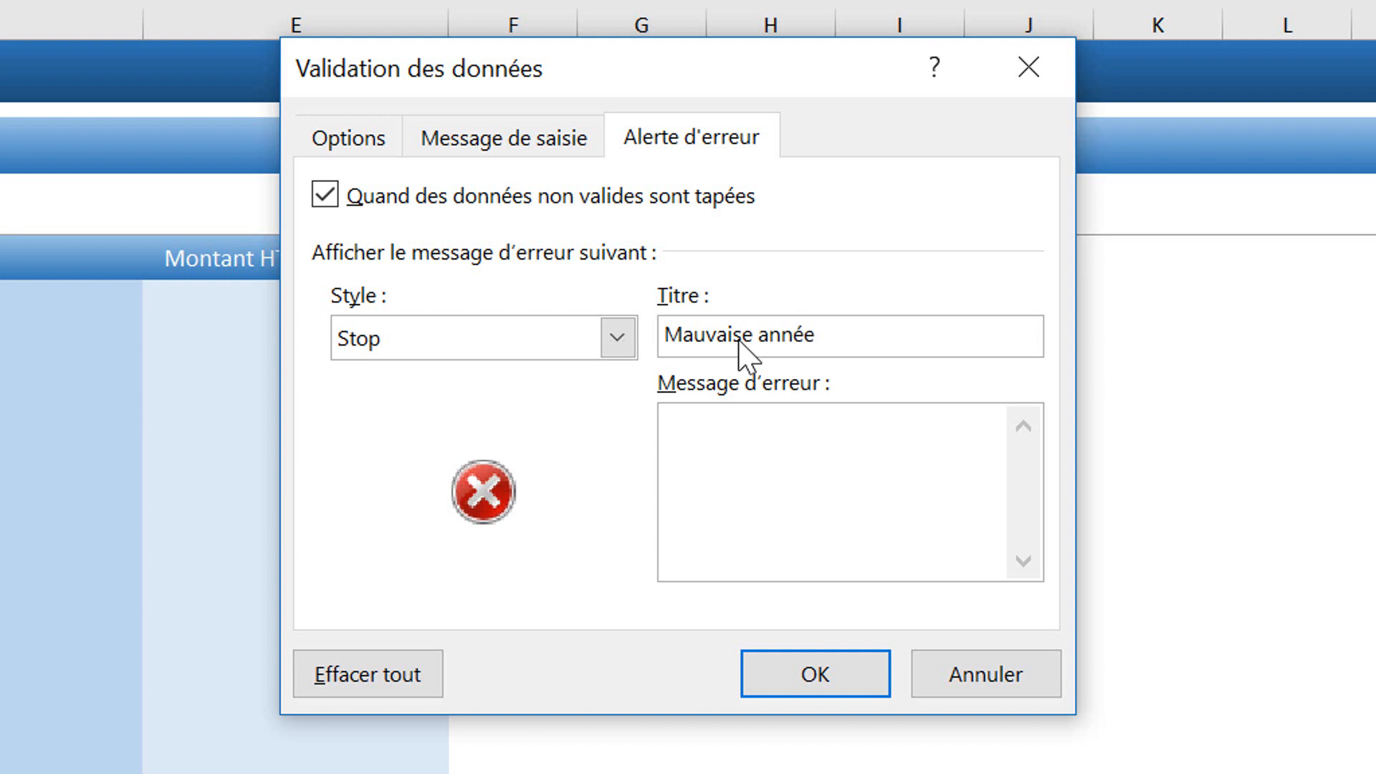
key(Tab)
text(L'année do)
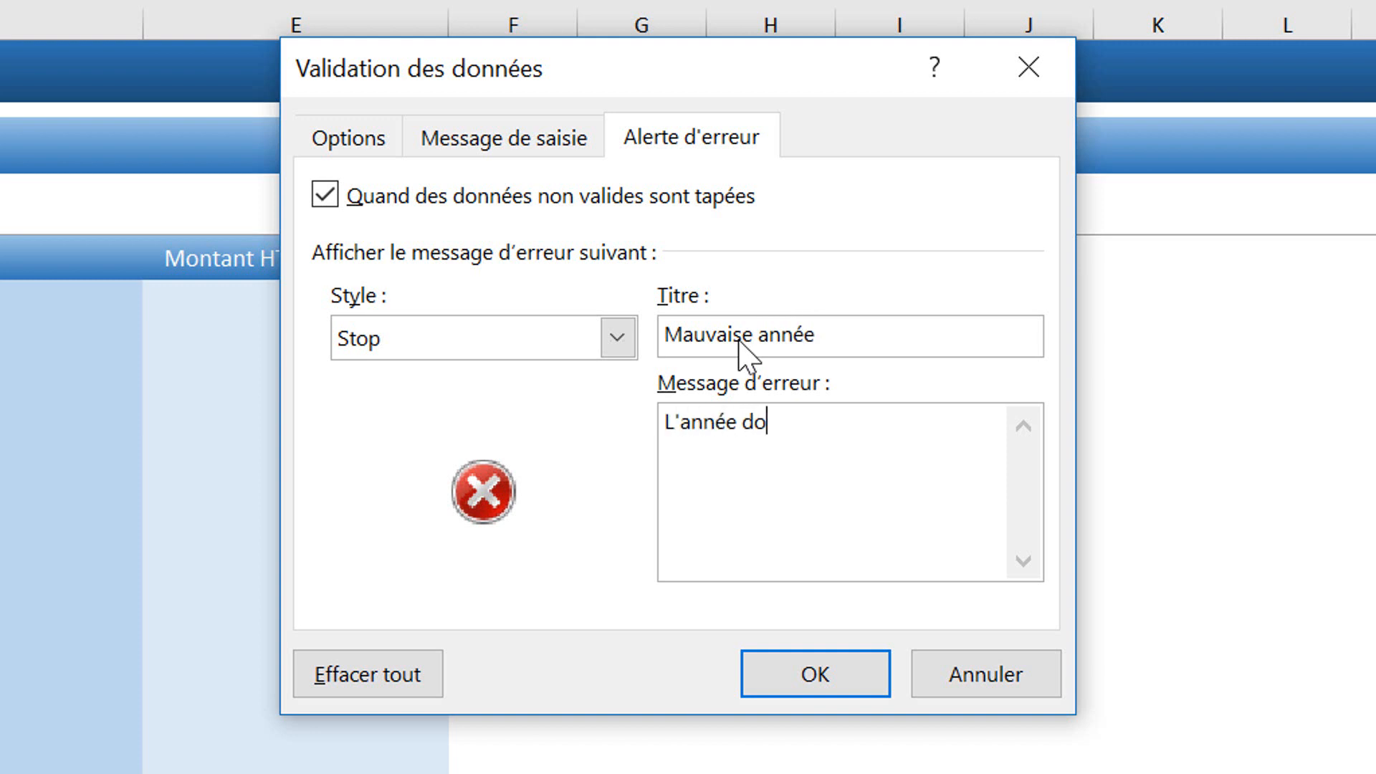
text(it correspondre à )
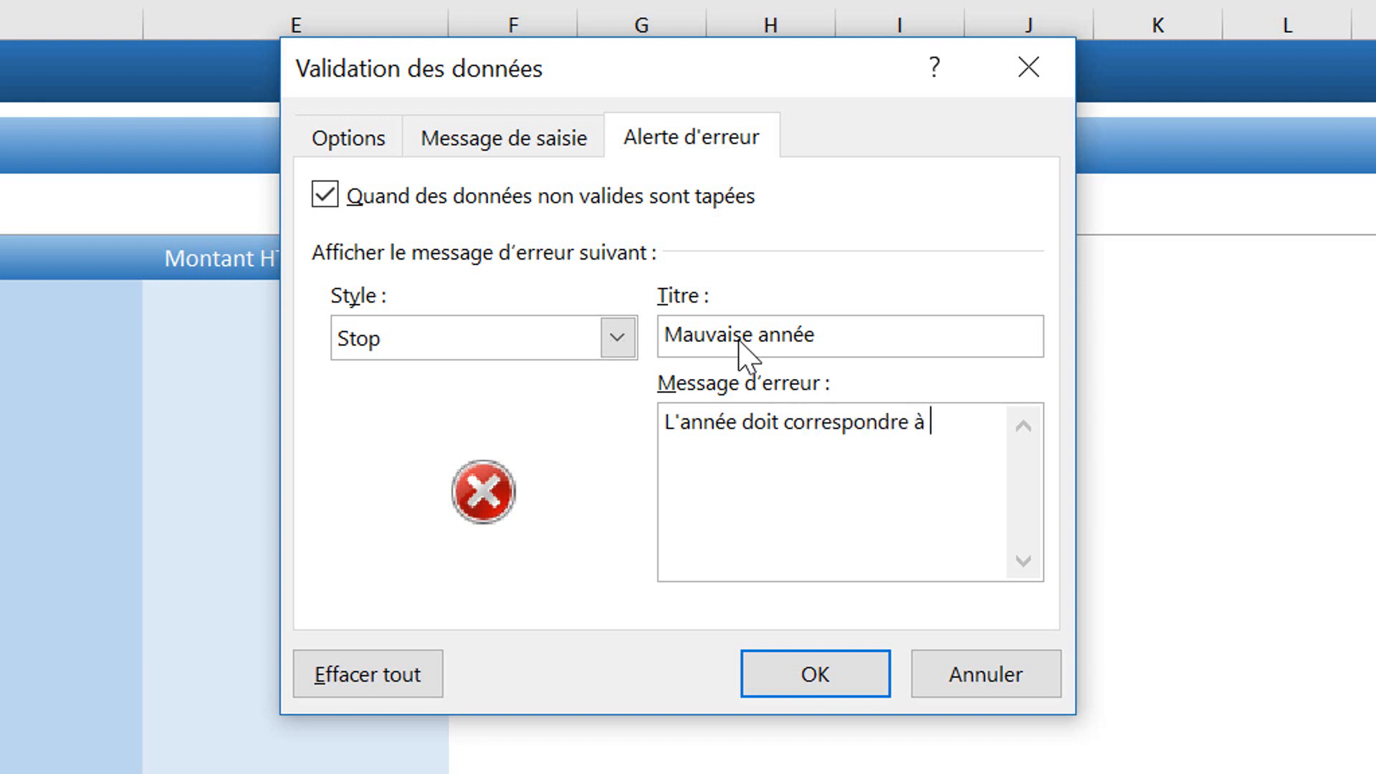
text(2018)
click(824, 688)
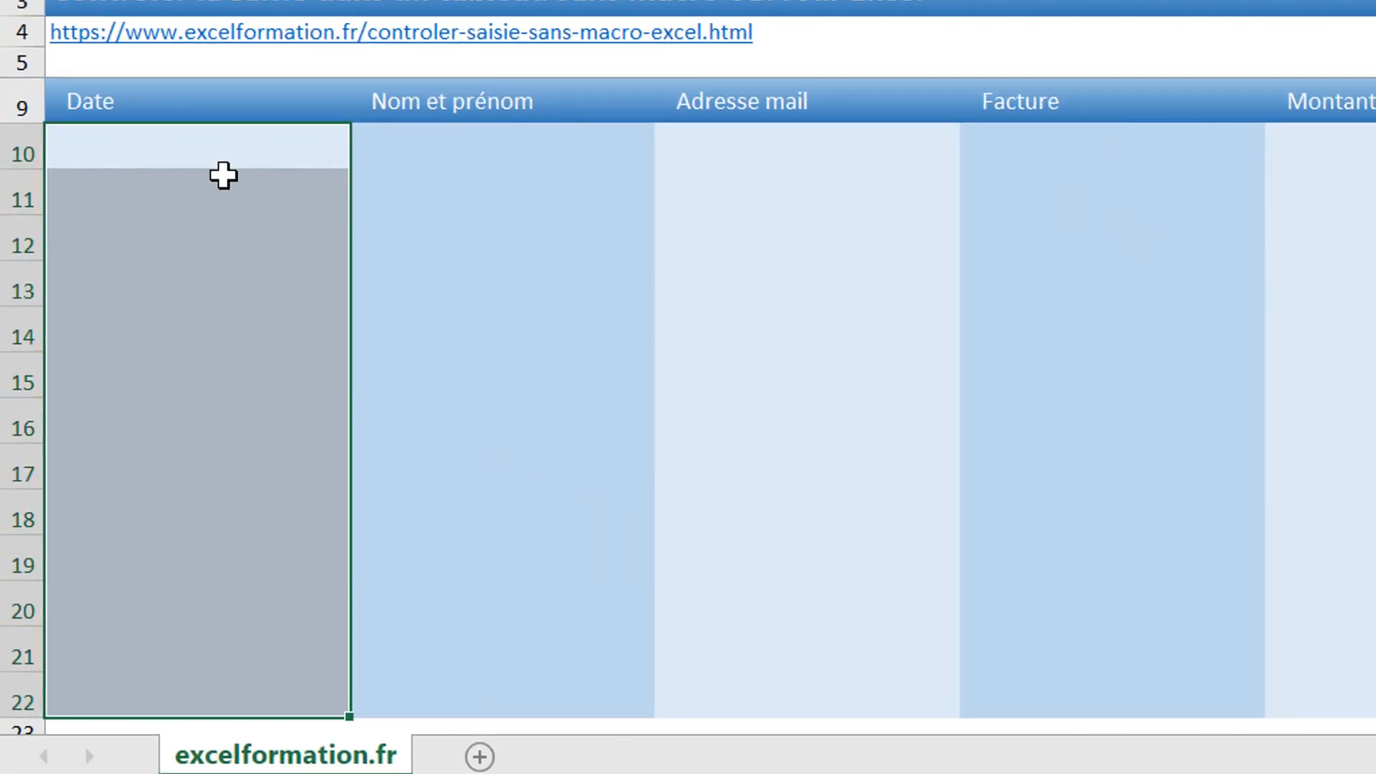
Step: Enter 01/01/2018 in A10, then verify a 2019 date is rejected and cancel it
text(1/1/18)
key(Return)
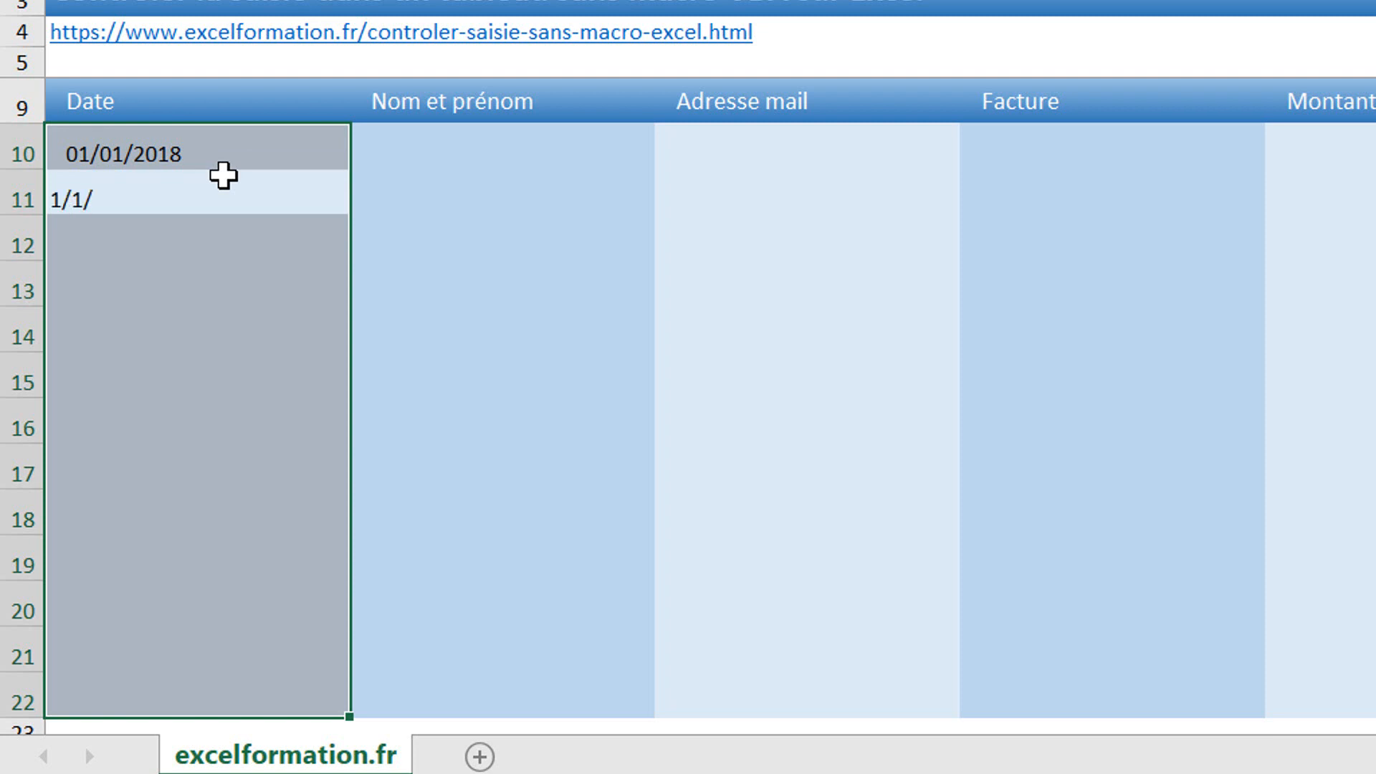
text(1/1/19)
key(Return)
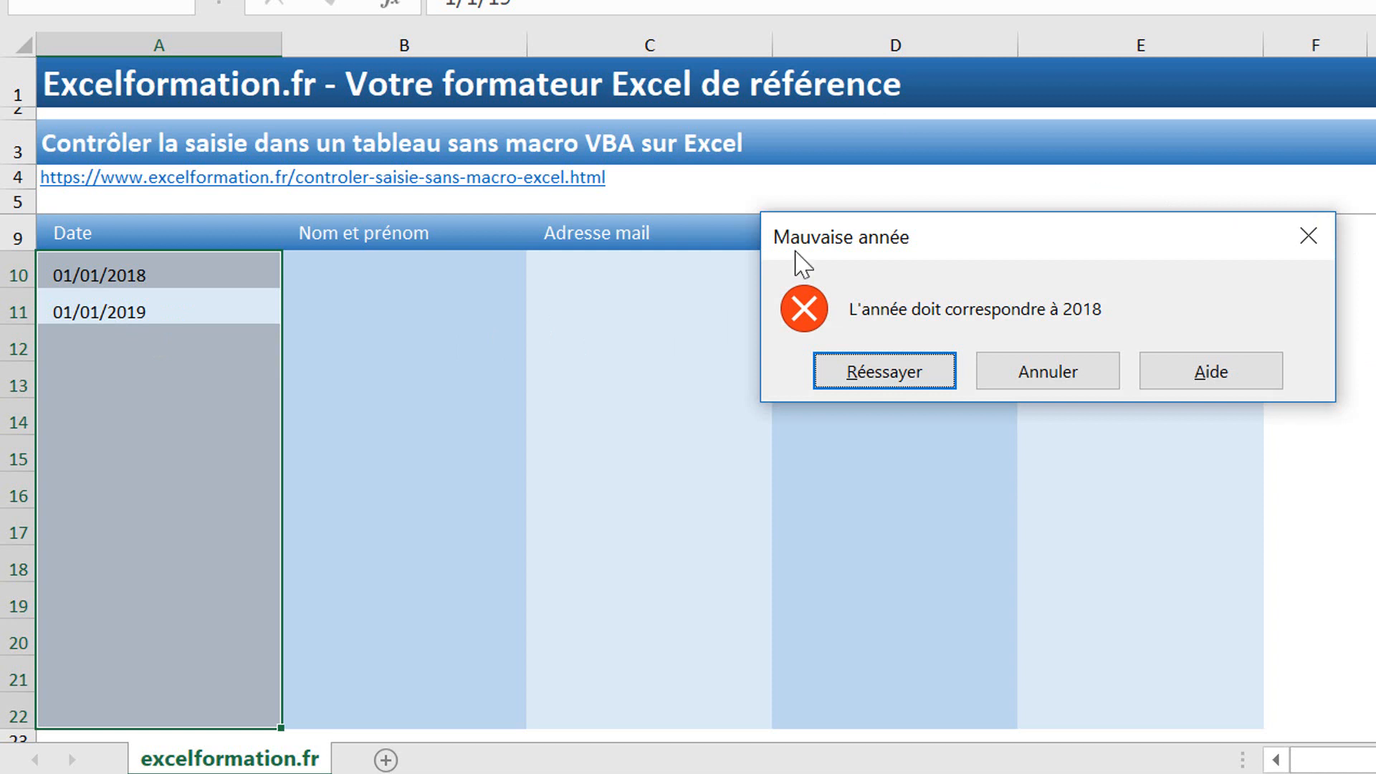
click(1025, 368)
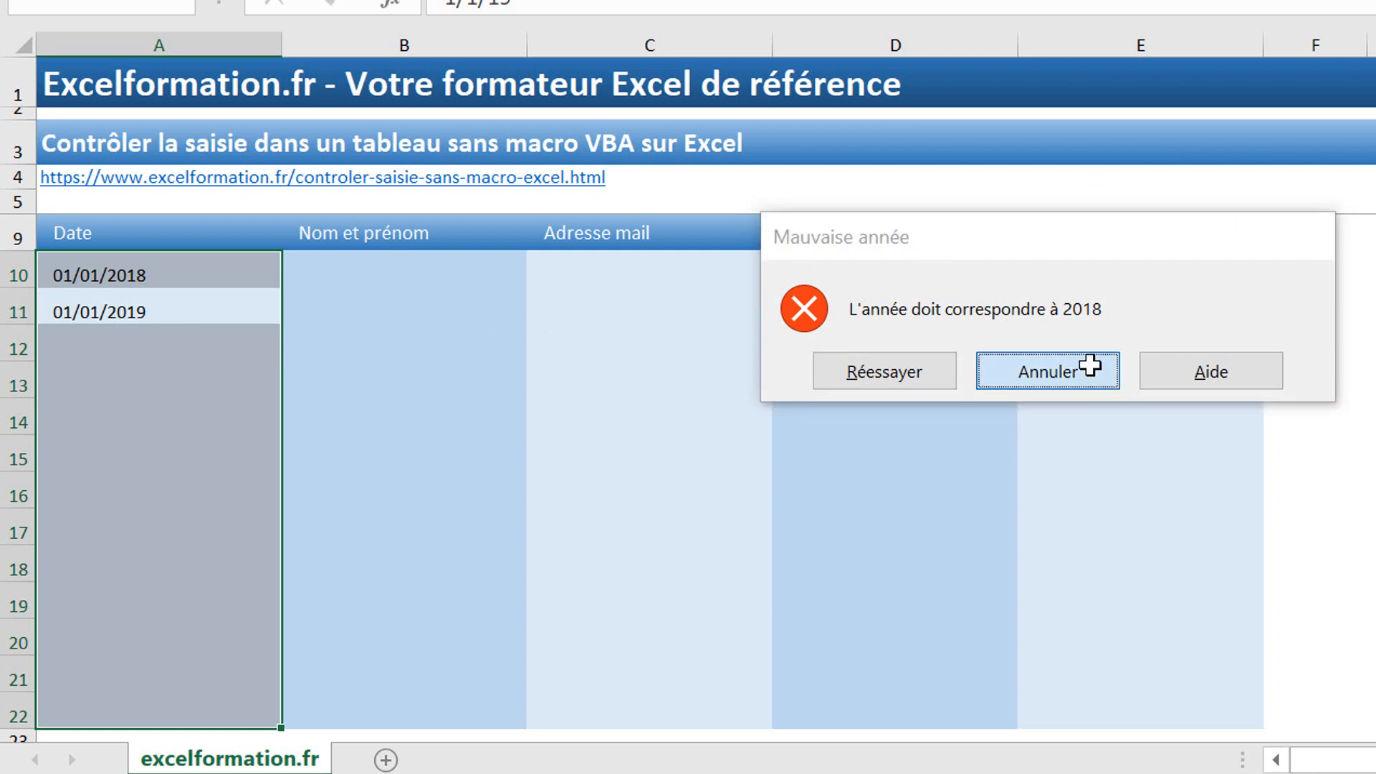
Step: Fill the following Date rows with 02/01/2018, 31/01/2018 and 02/02/2018
text(2/1/18)
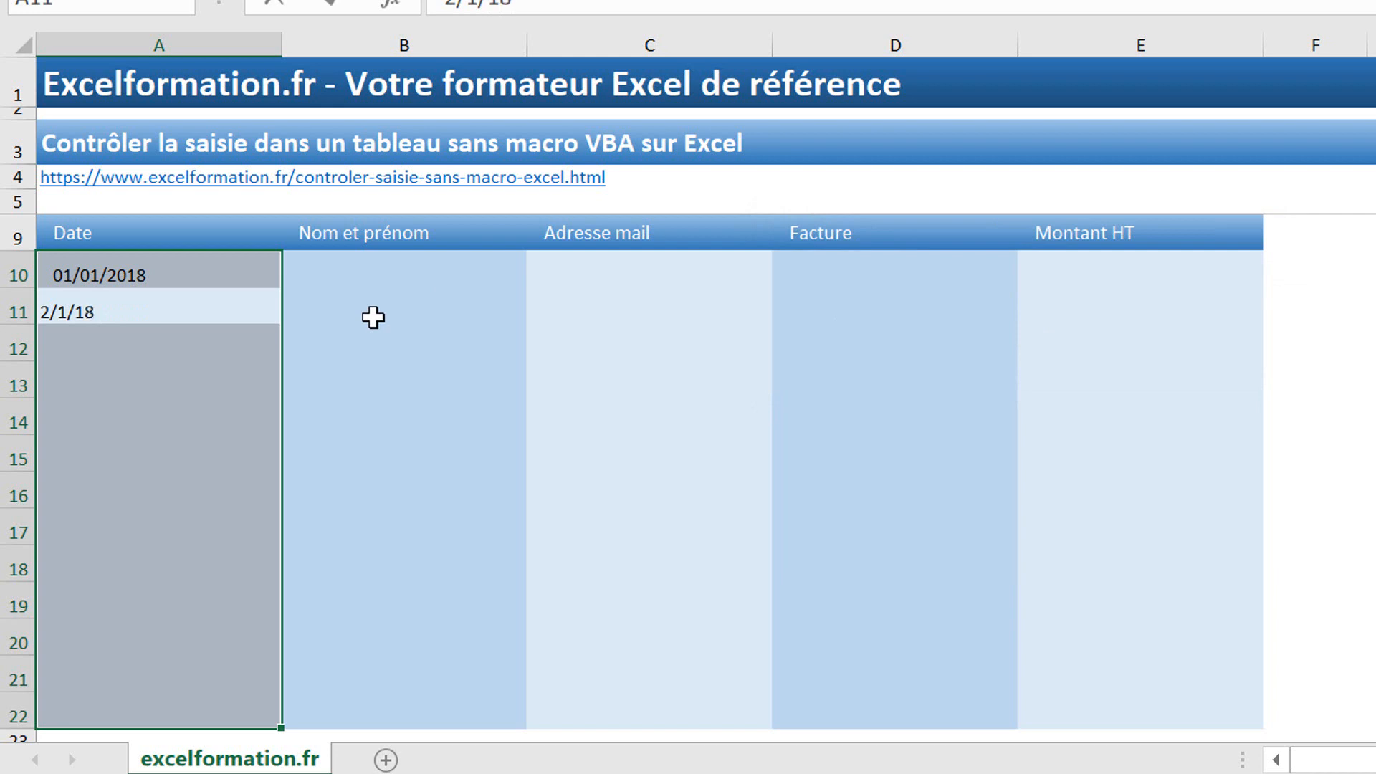
key(Return)
text(31/1)
text(2/2)
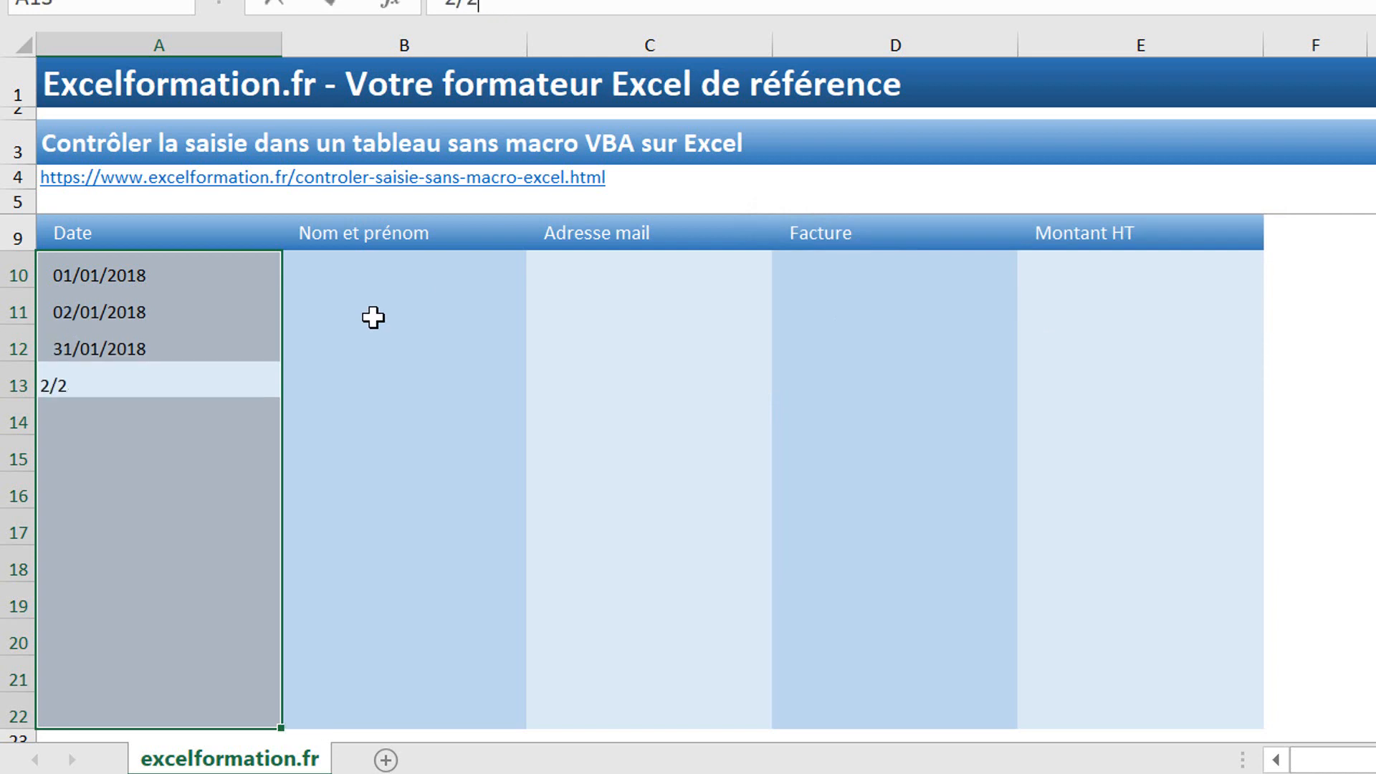
key(Return)
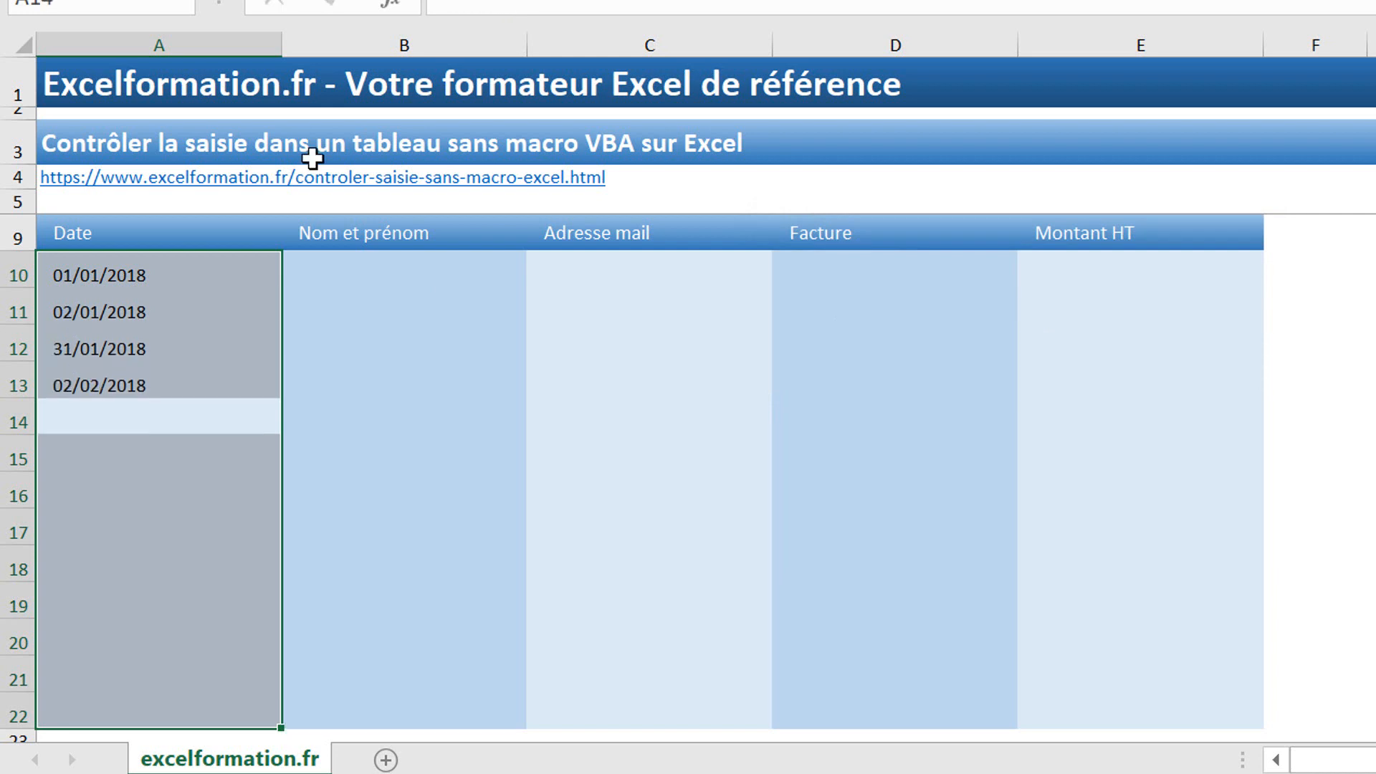
click(331, 266)
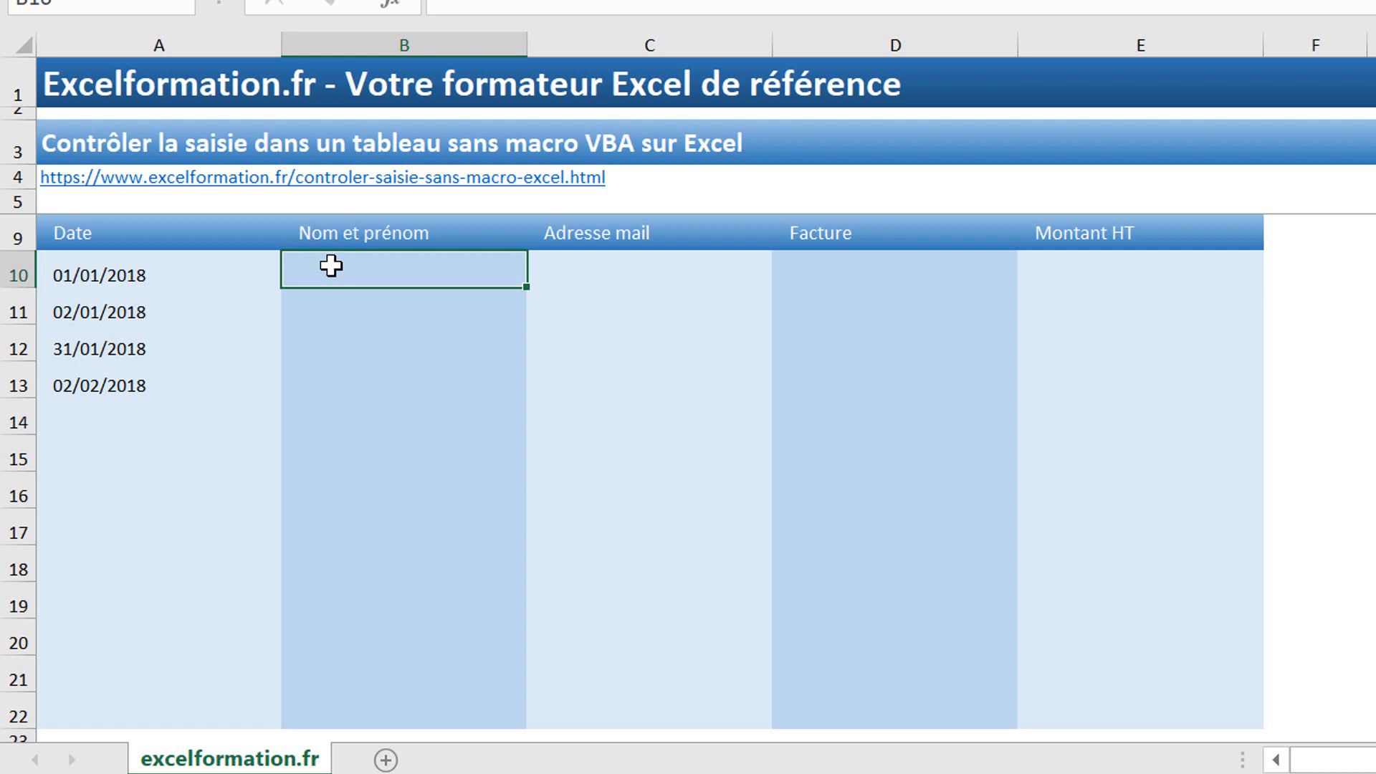
Step: Enter the test formula =trouve(" ";B10) in B16 to look for a space in B10
scroll(430, 301, down, 1)
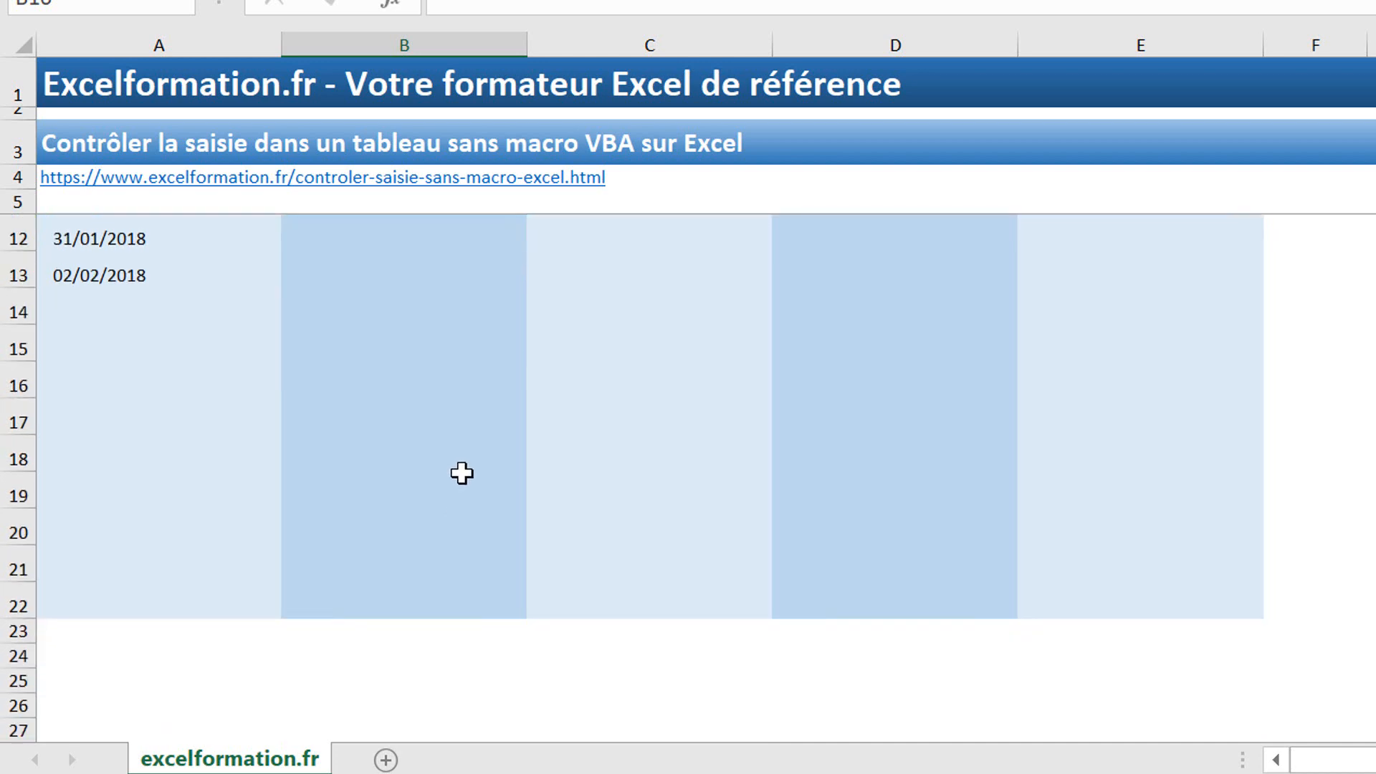
scroll(455, 459, up, 1)
click(437, 478)
text(=tr)
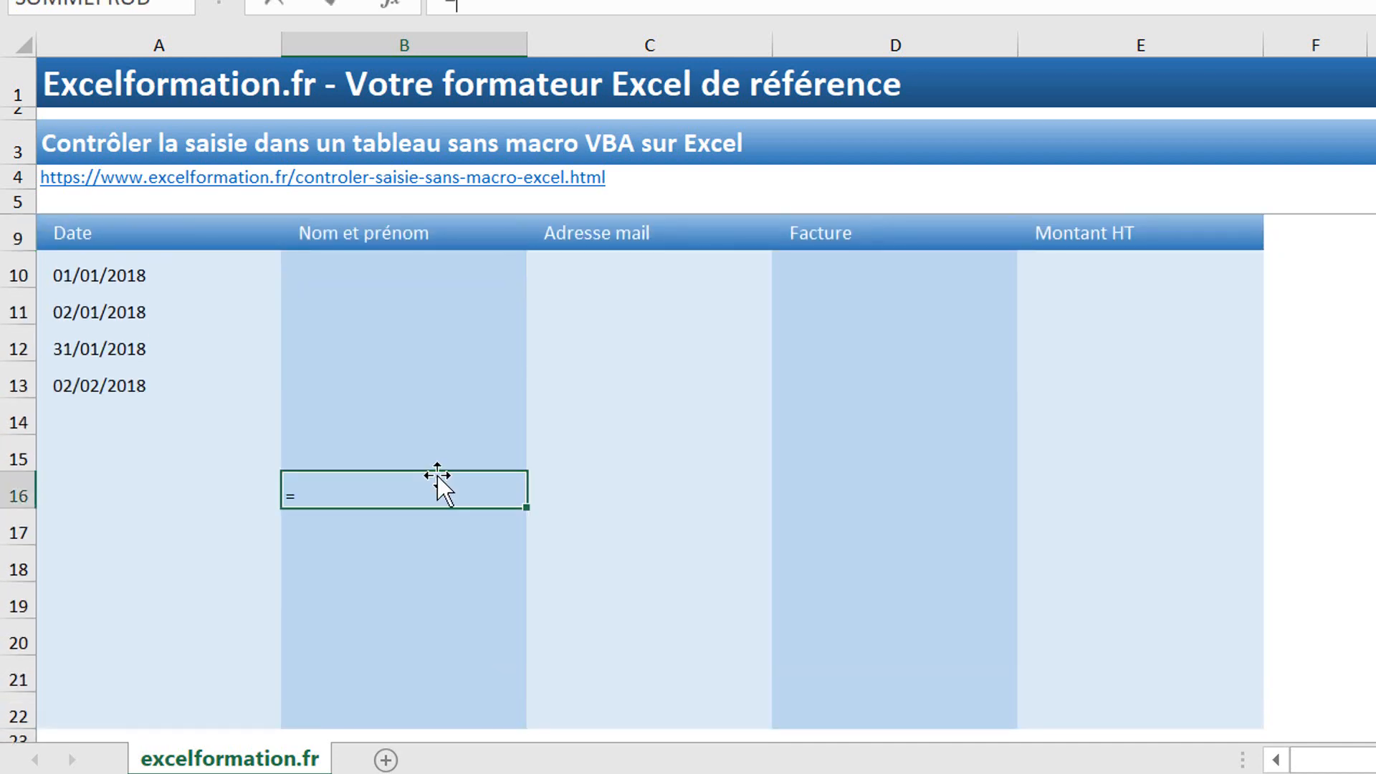
text(ouve()
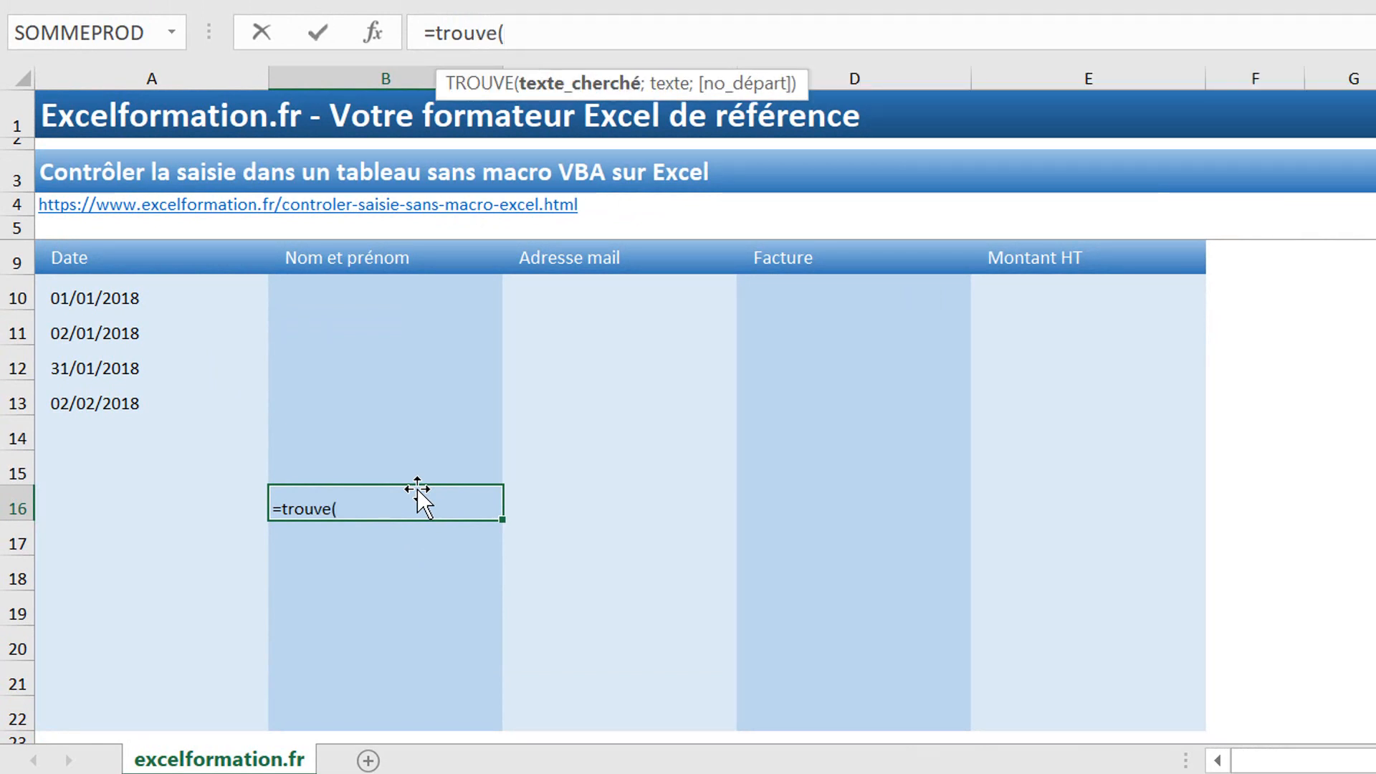
text(" ";)
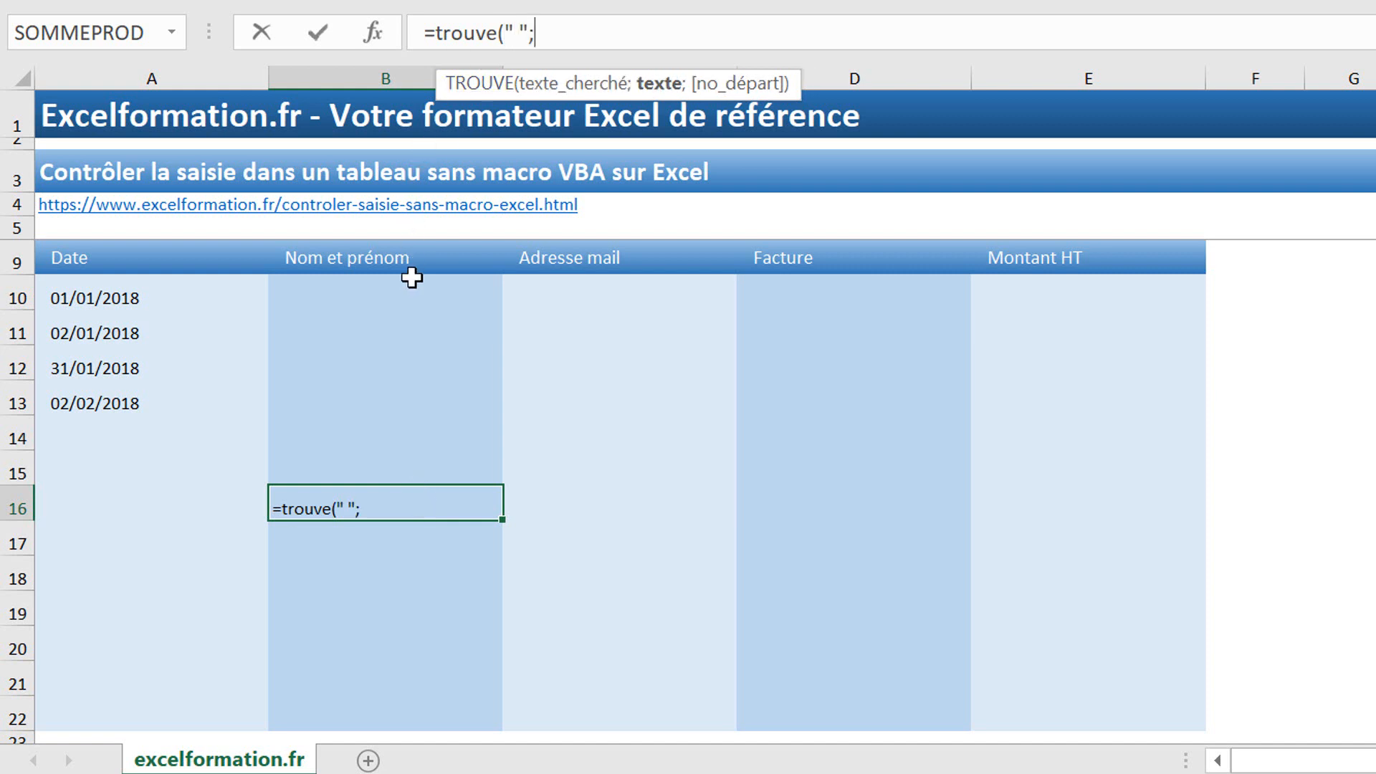
click(398, 296)
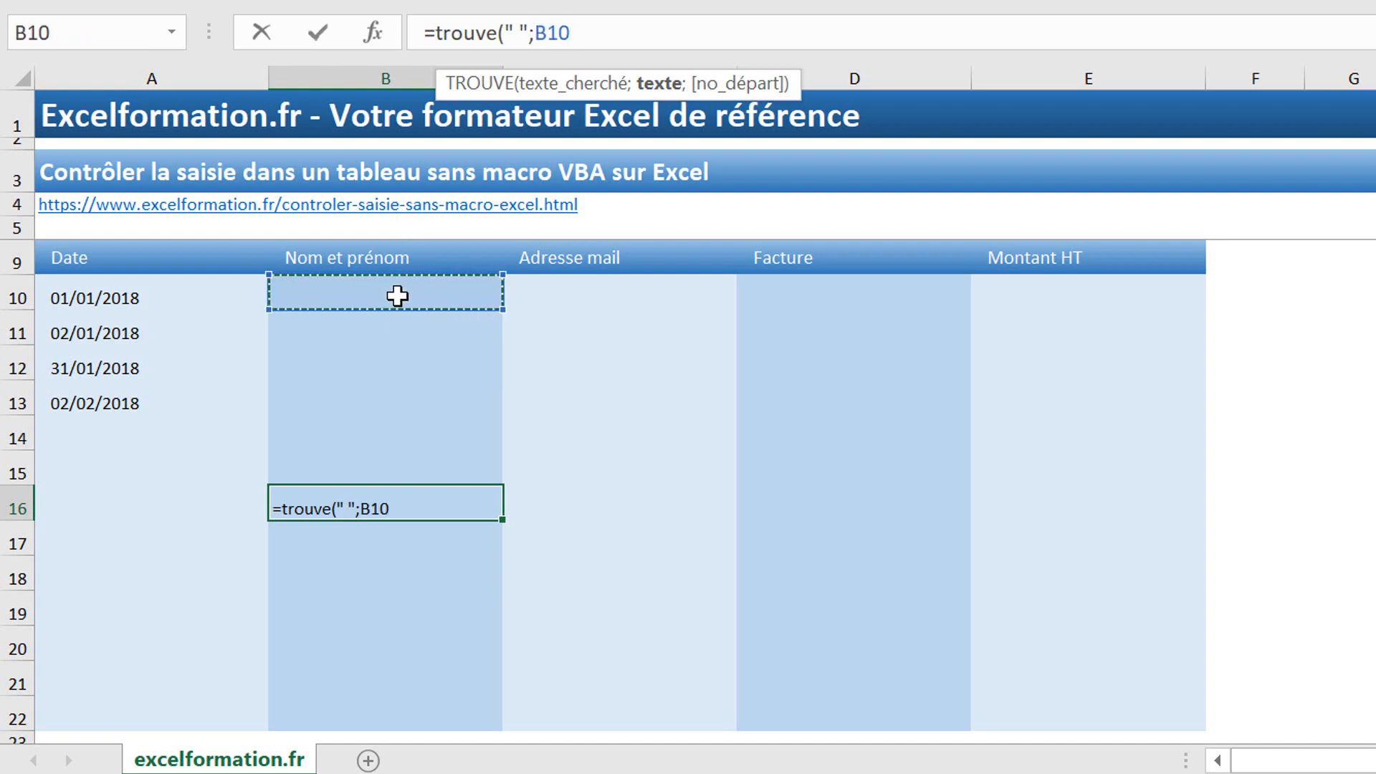
text())
key(Return)
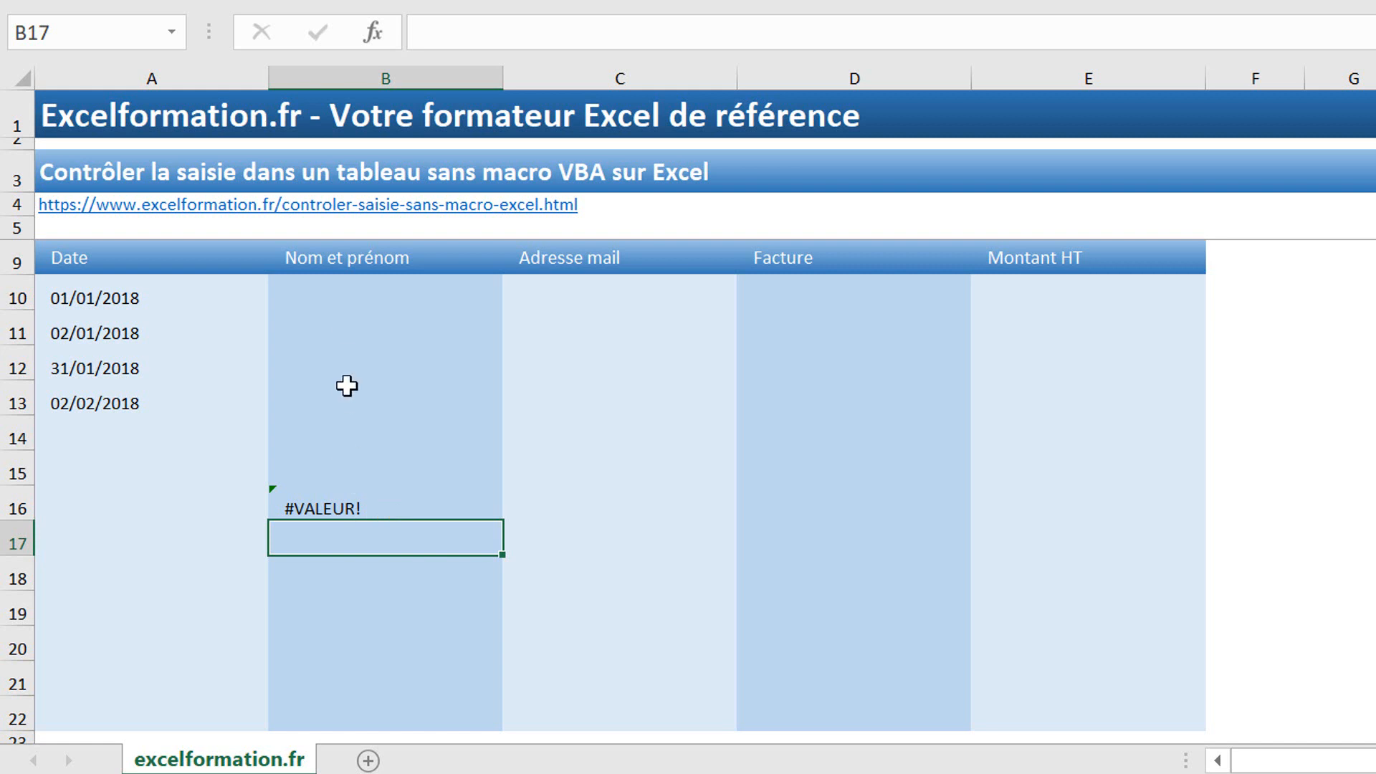
Step: Type a lowercase two-word sample name into B10
click(350, 290)
text(j)
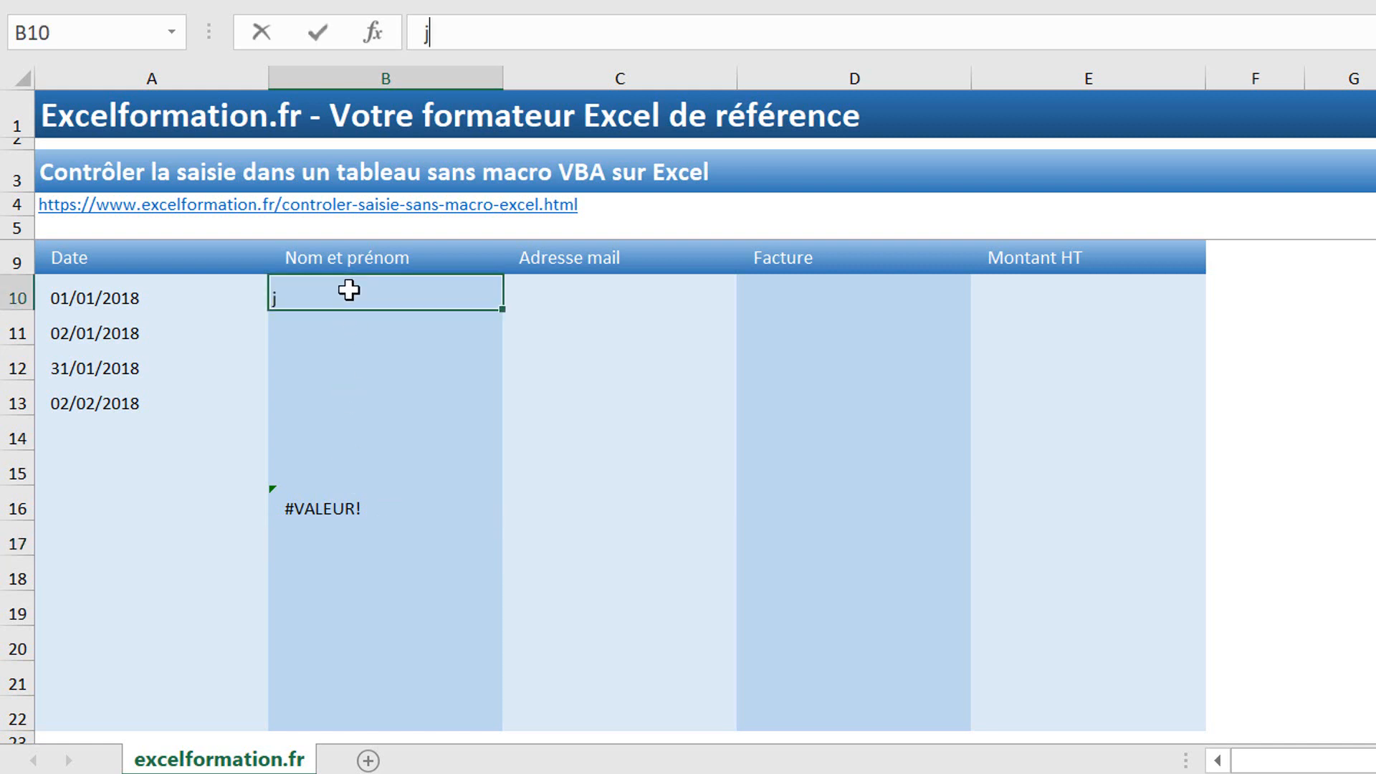
text(ules césar)
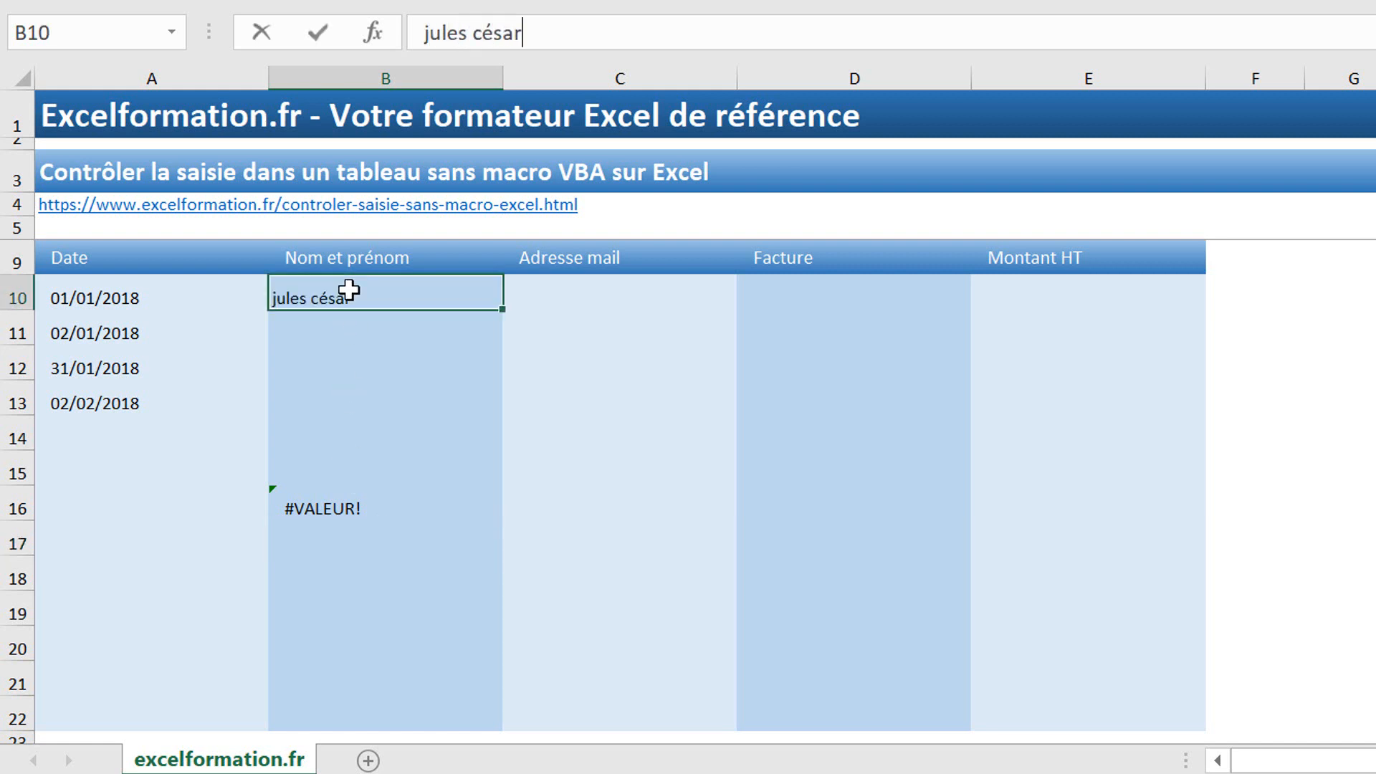
key(Return)
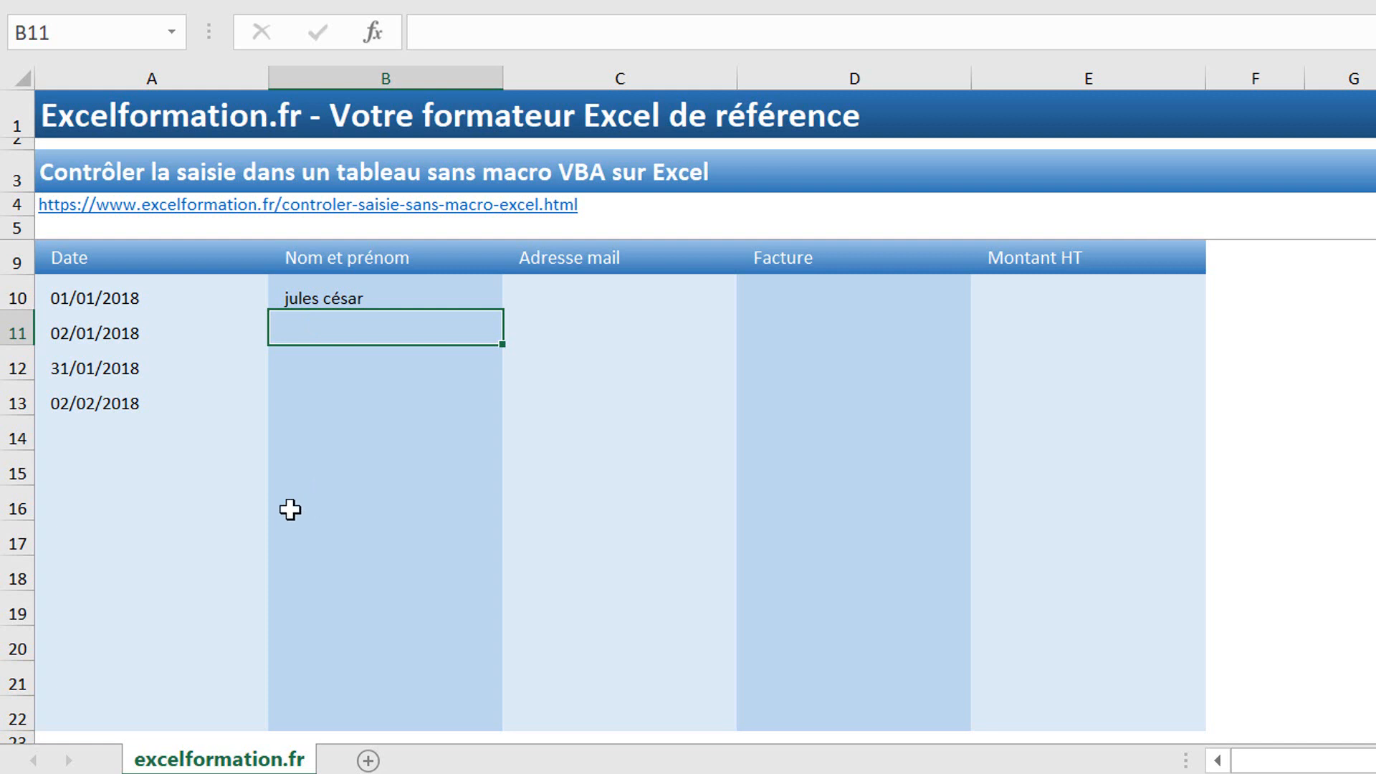
Step: Wrap the B16 formula in ESTNUM so it reports whether B10 contains a space
click(315, 503)
click(616, 44)
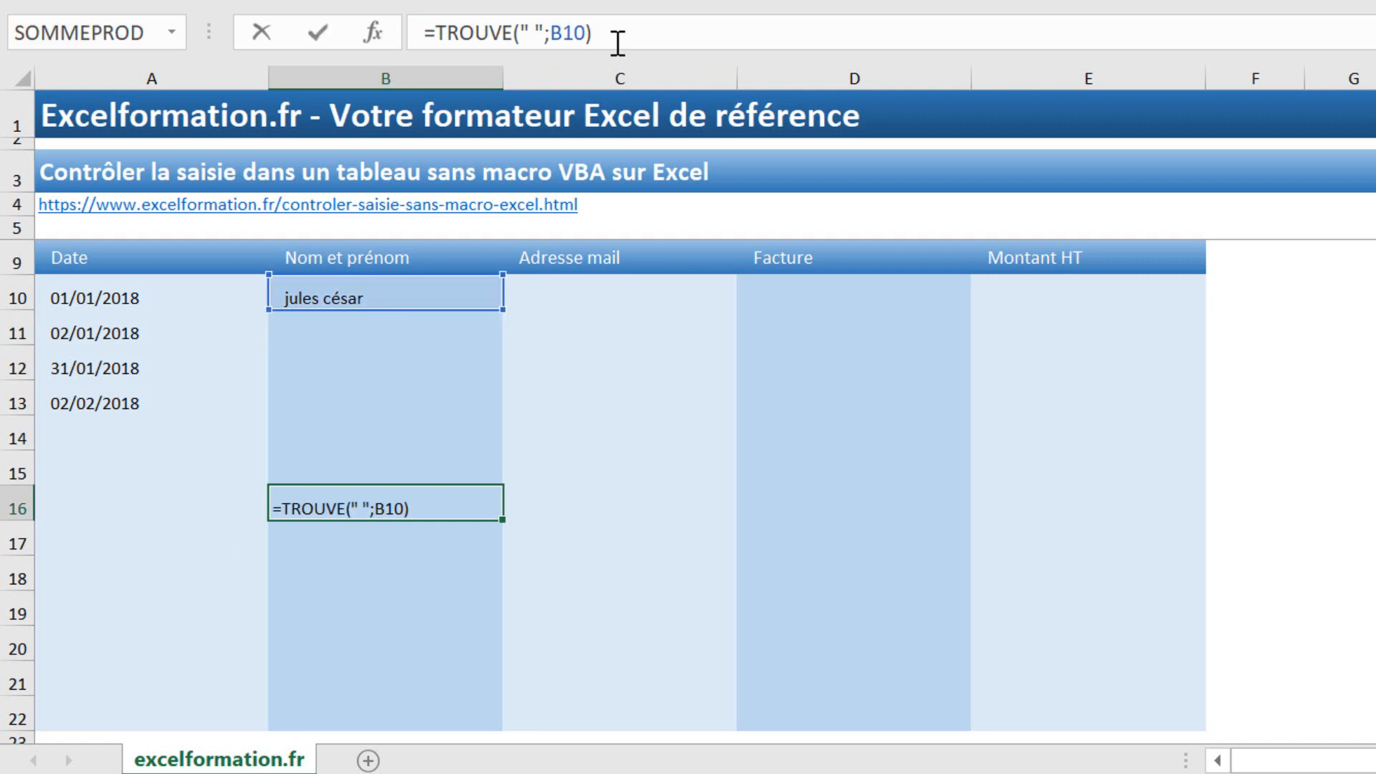
click(440, 33)
text(estnum)
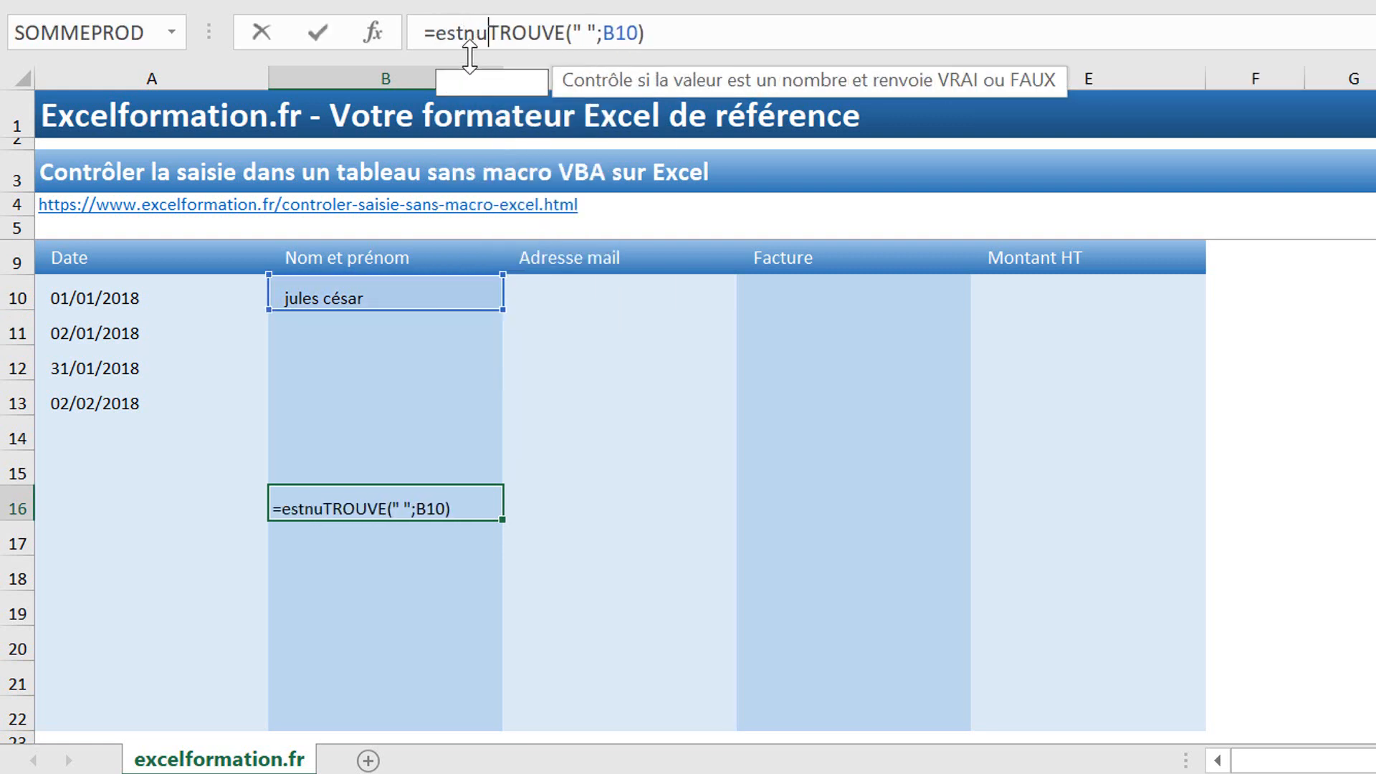
text(()
click(728, 27)
text())
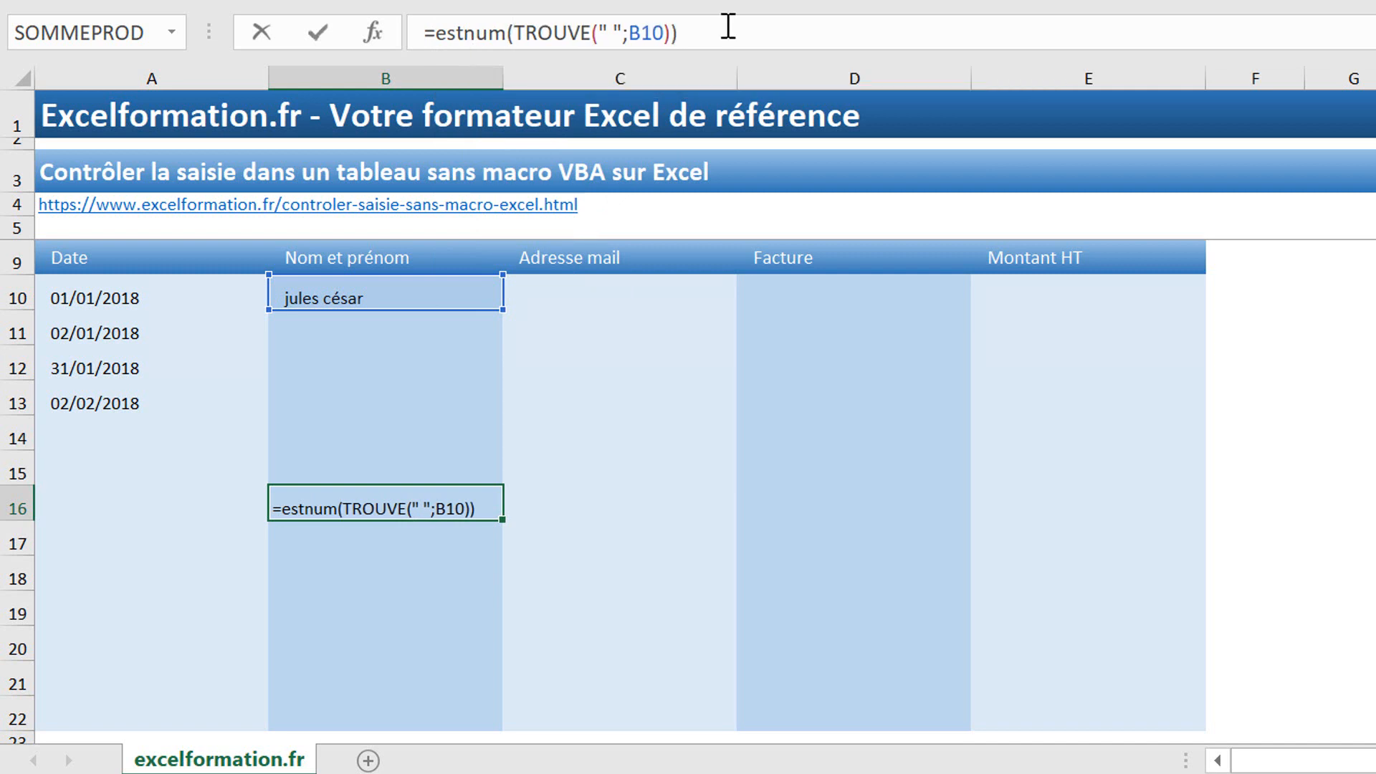
key(Return)
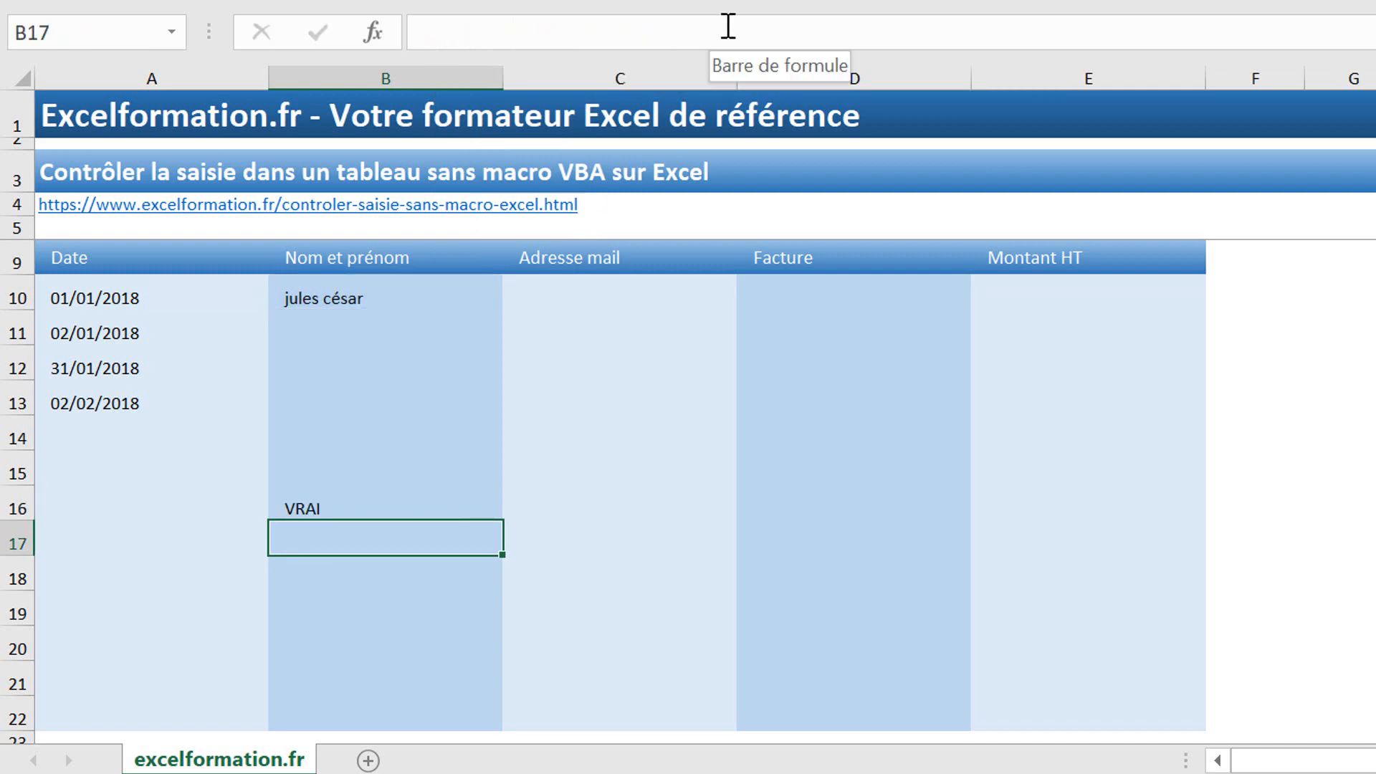
Step: Remove the space from the name in B10 so the B16 check returns FAUX
click(347, 295)
click(470, 36)
key(BackSpace)
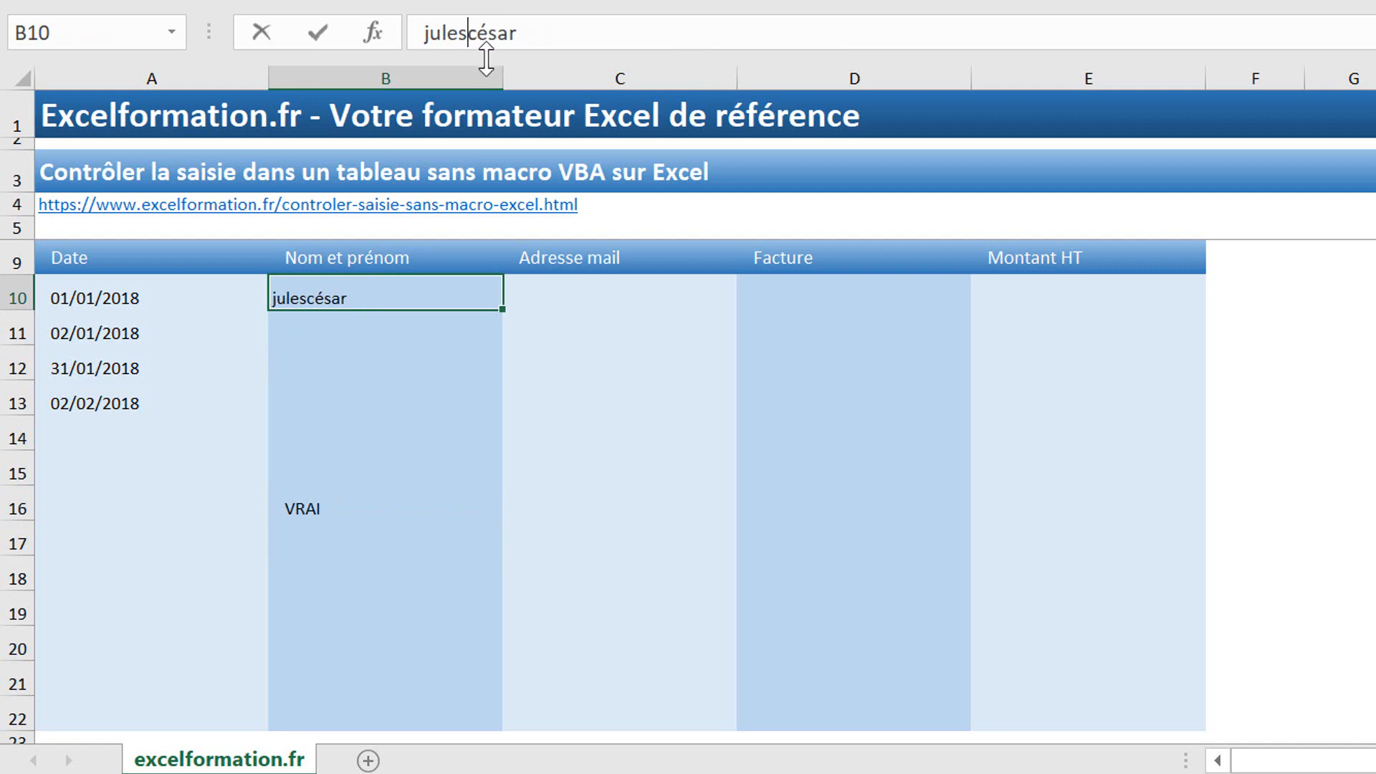
key(Return)
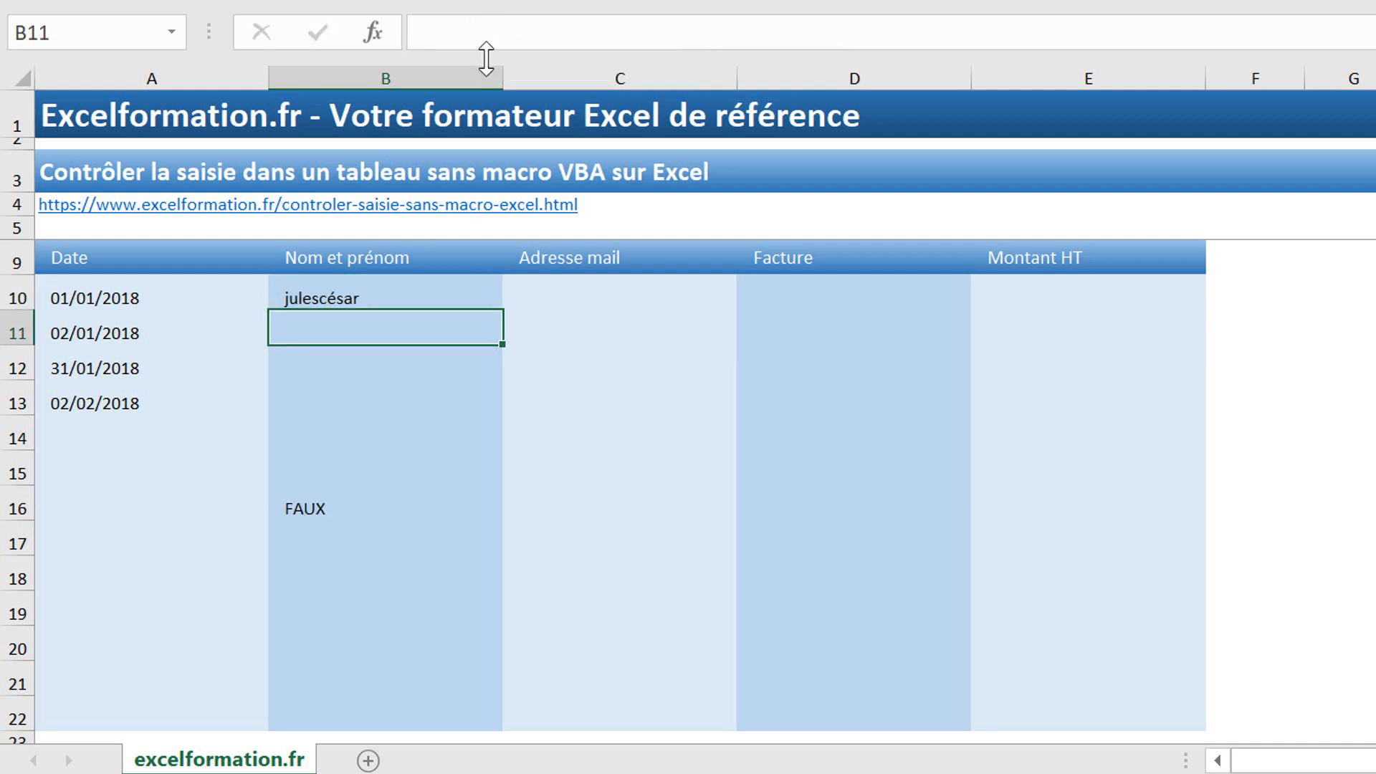
click(302, 540)
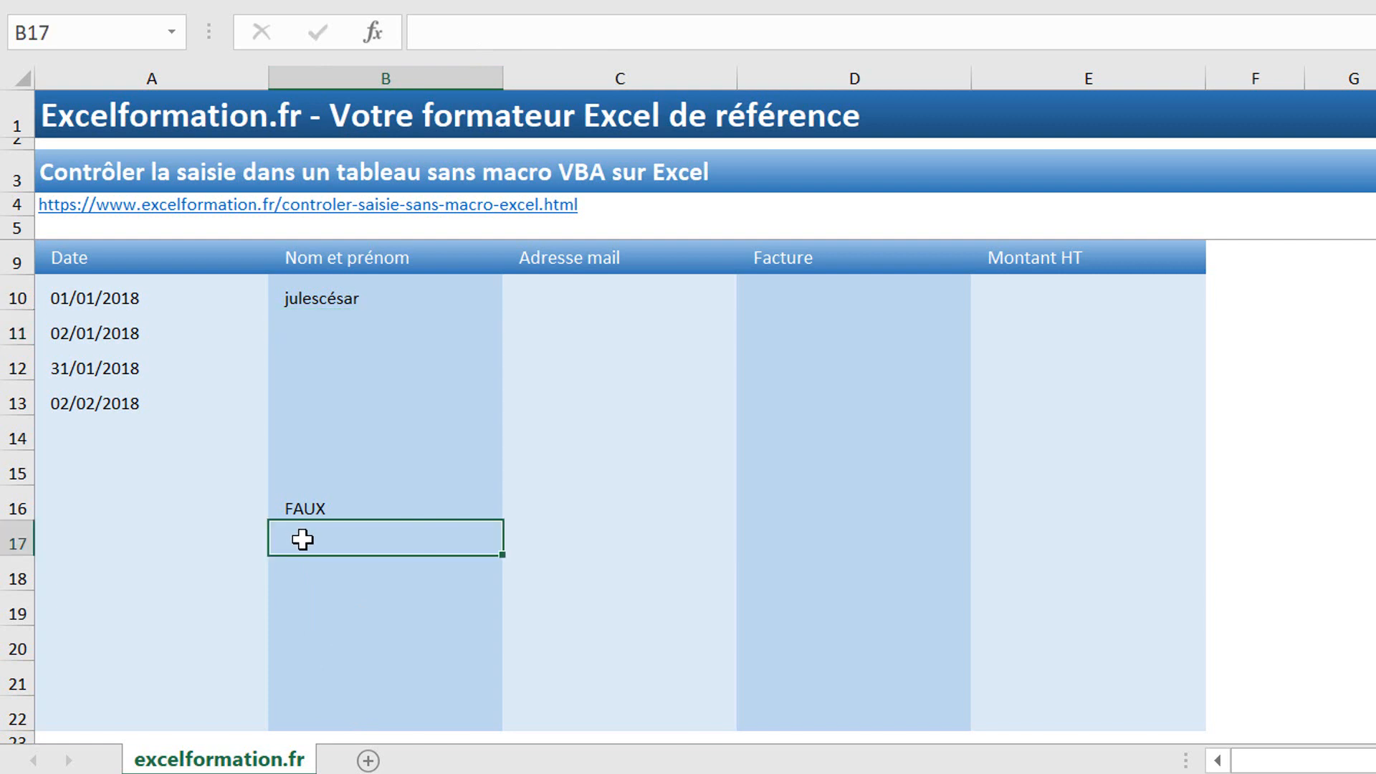
click(321, 294)
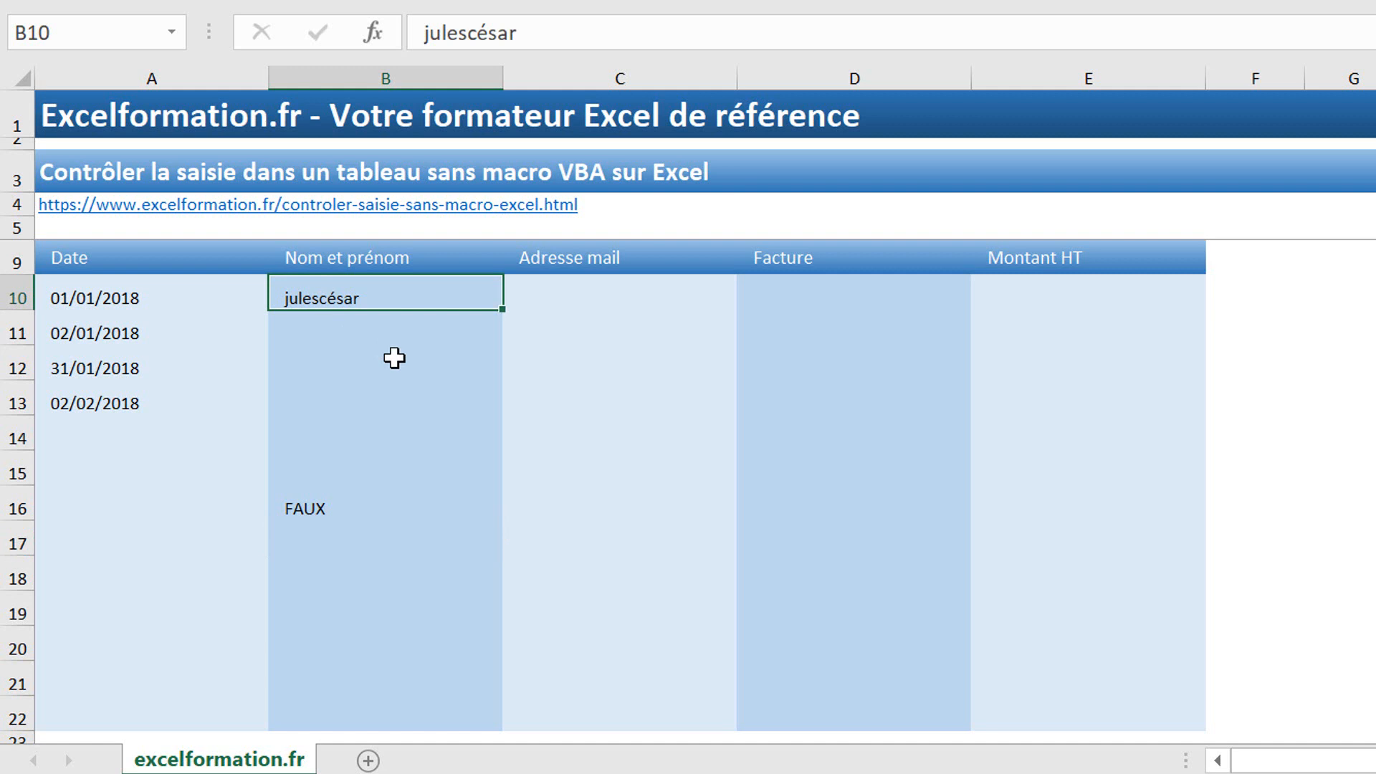
click(380, 539)
text(=)
key(Escape)
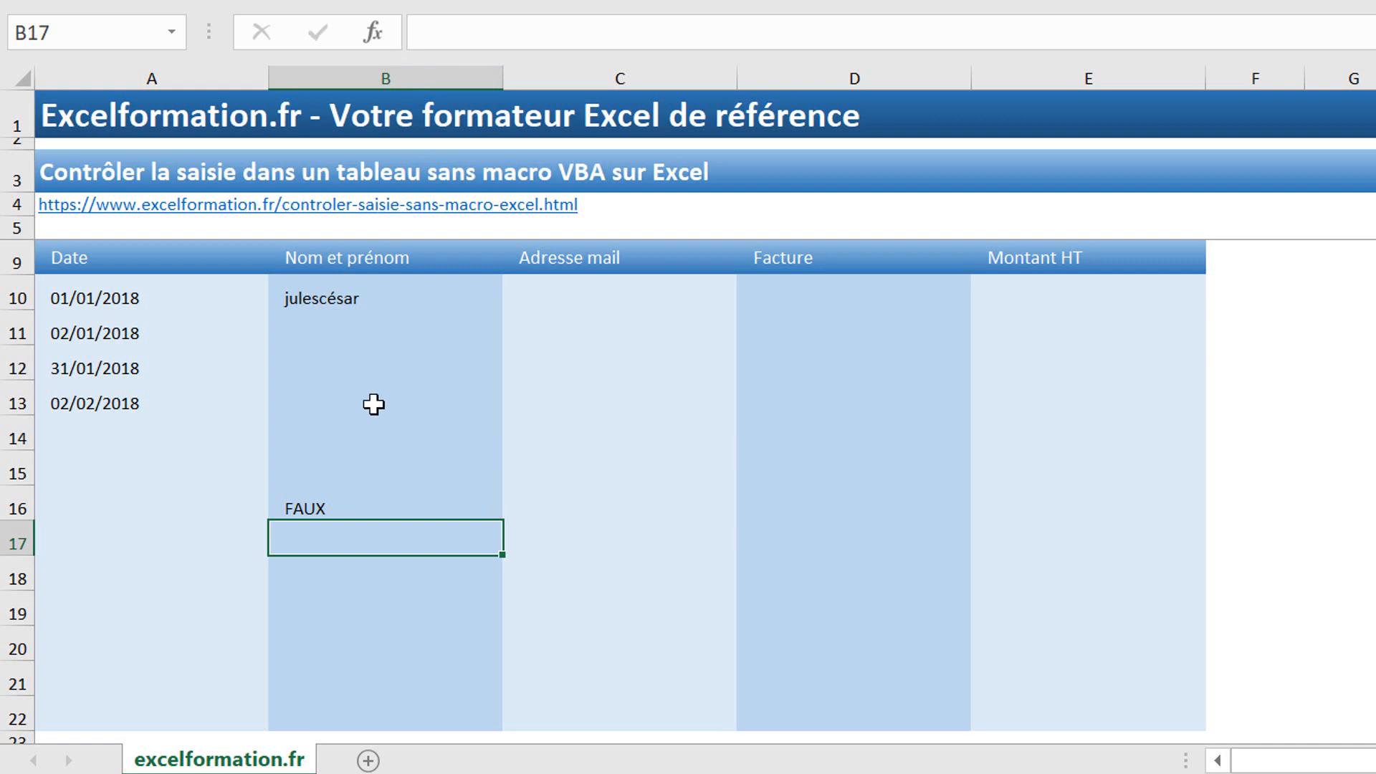
Step: Enter a NOMPROPRE formula on B10 in cell B17
text(=nomp)
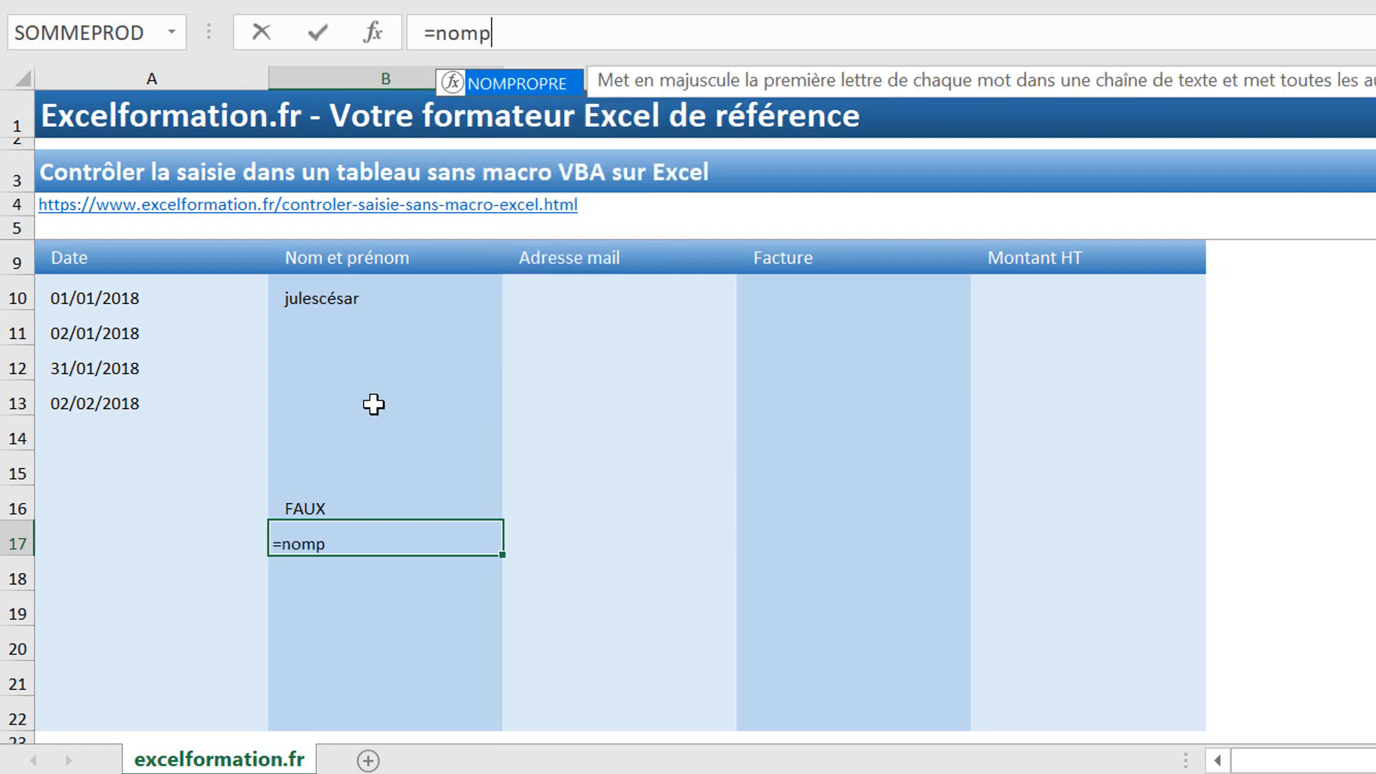
text(ropropre()
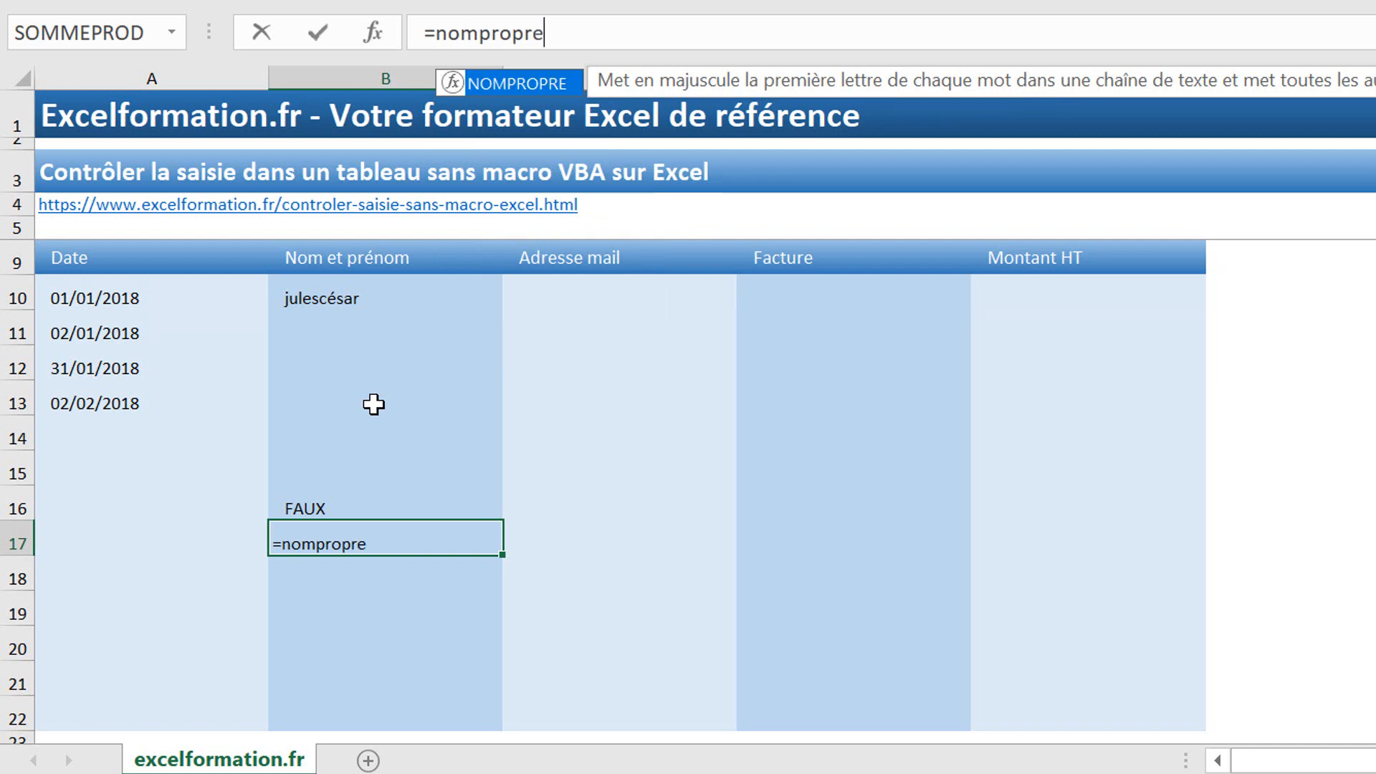
click(394, 290)
text())
key(Return)
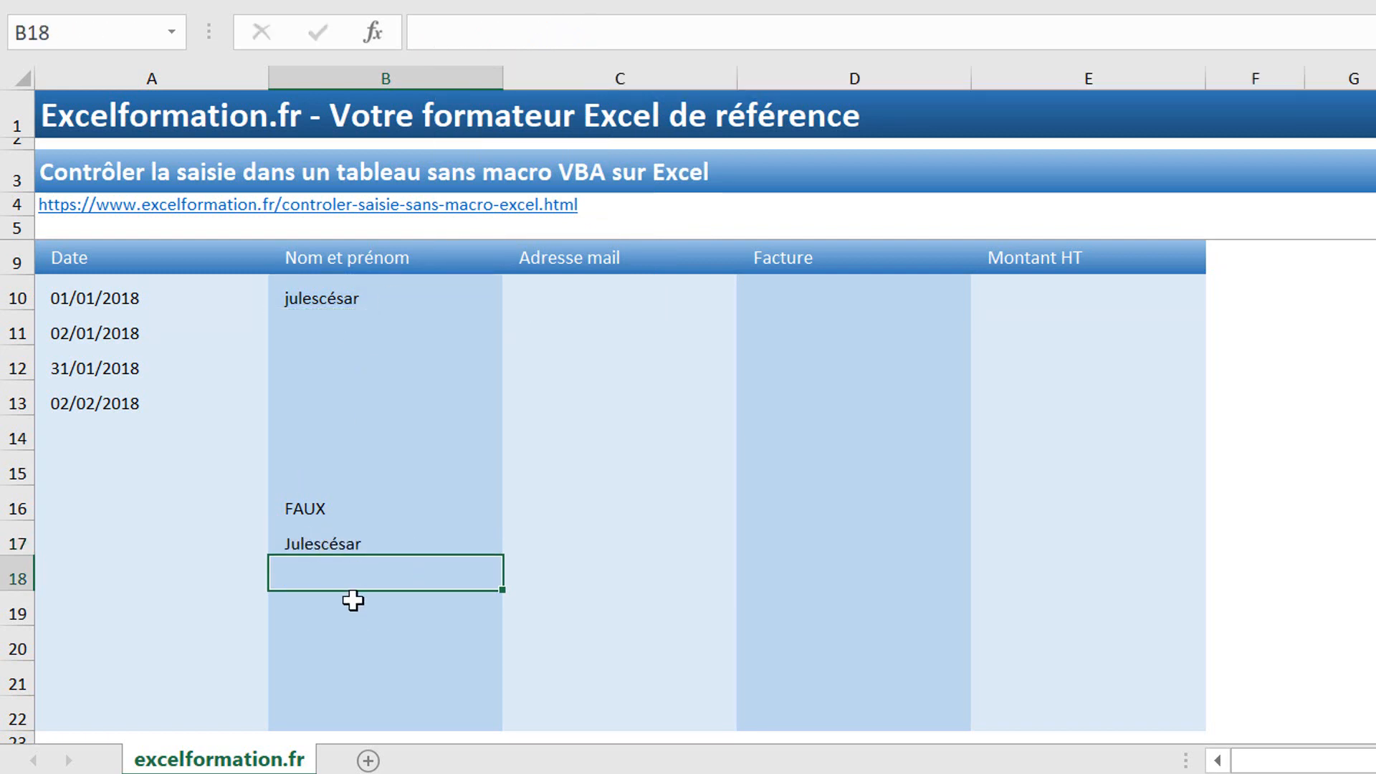
Step: Extend the B17 formula to =NOMPROPRE(B10)=B10, which returns VRAI
click(365, 545)
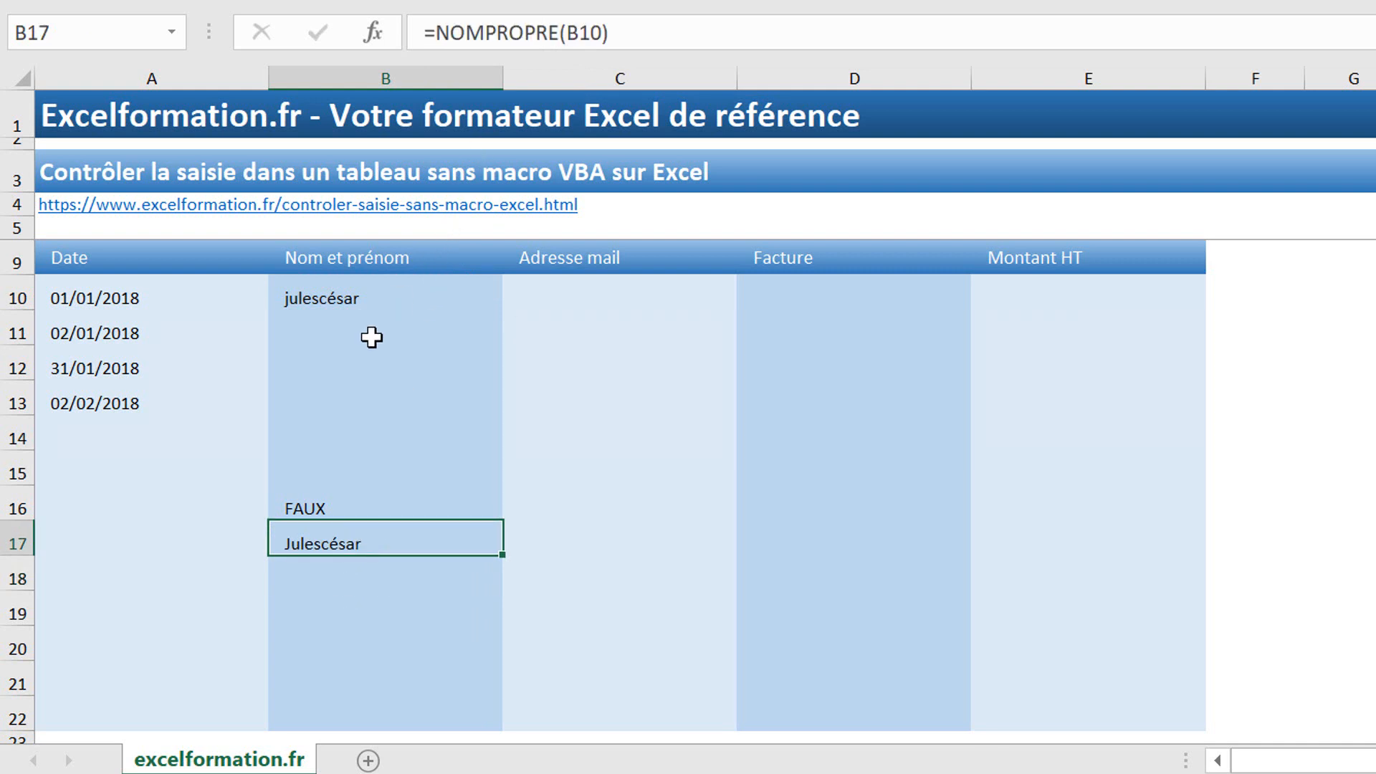
click(680, 40)
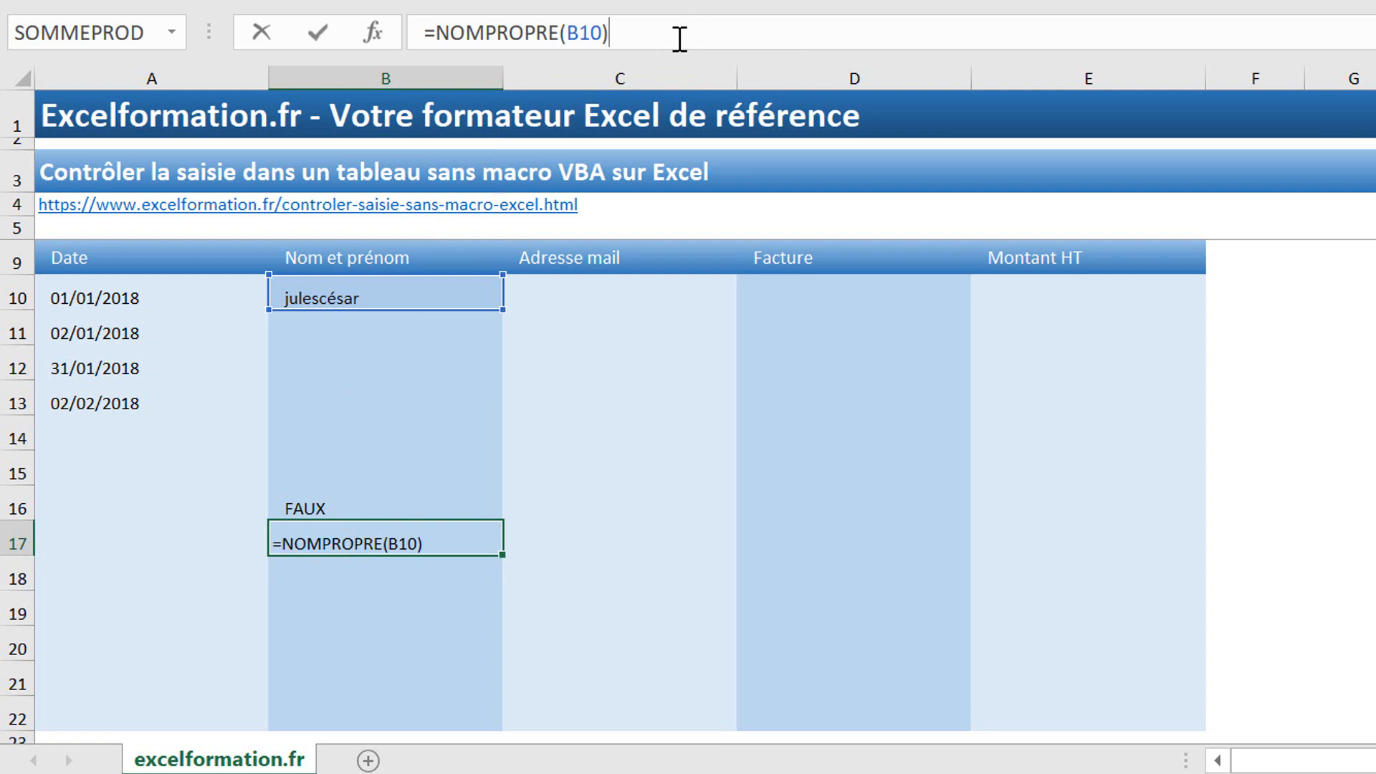
text(=)
click(395, 289)
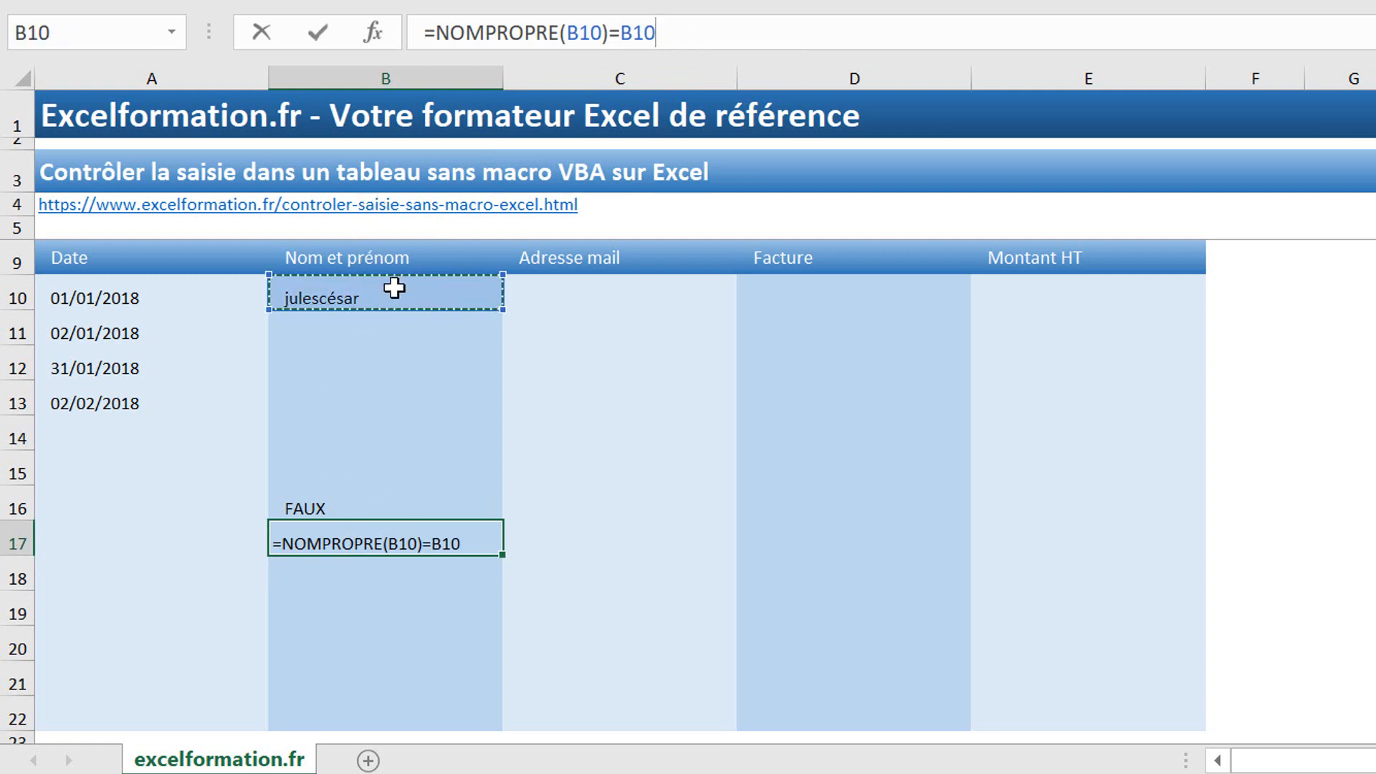
key(Return)
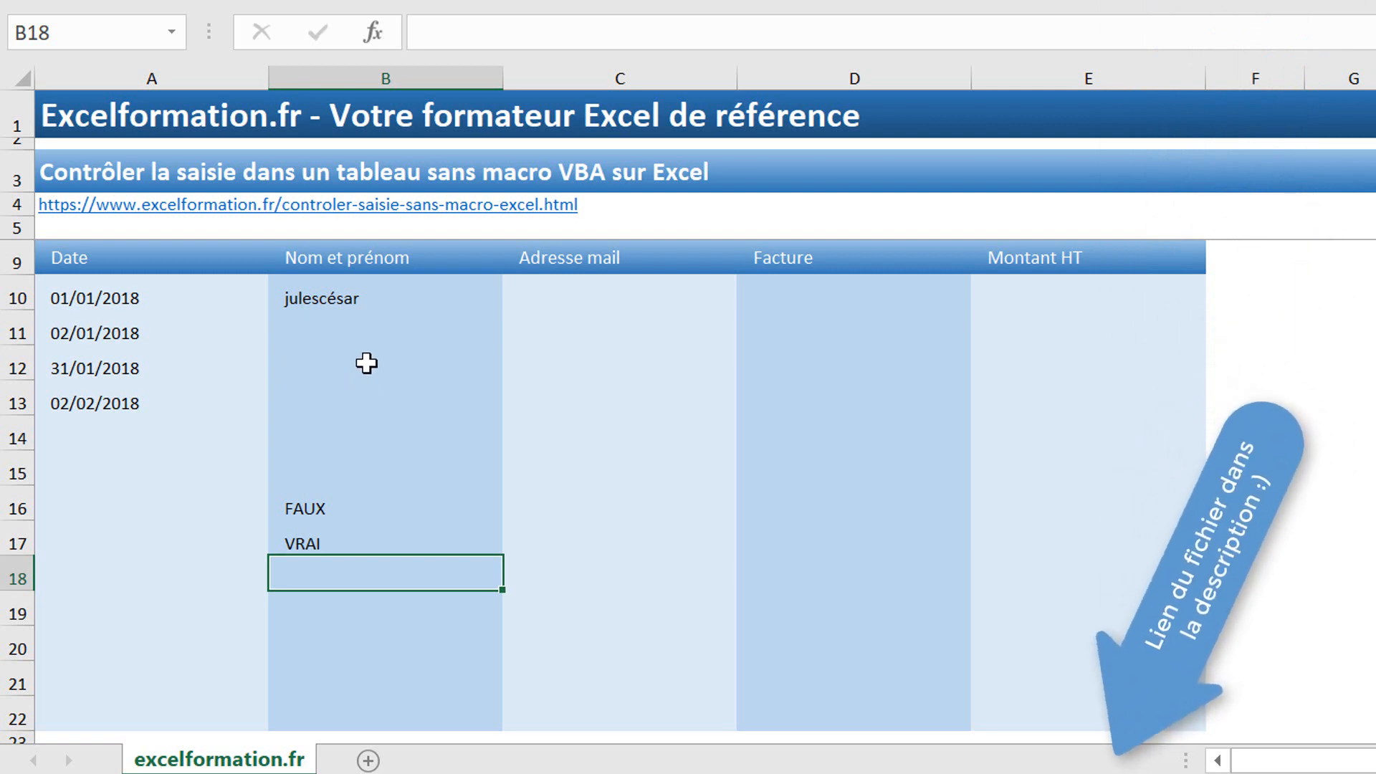
click(357, 534)
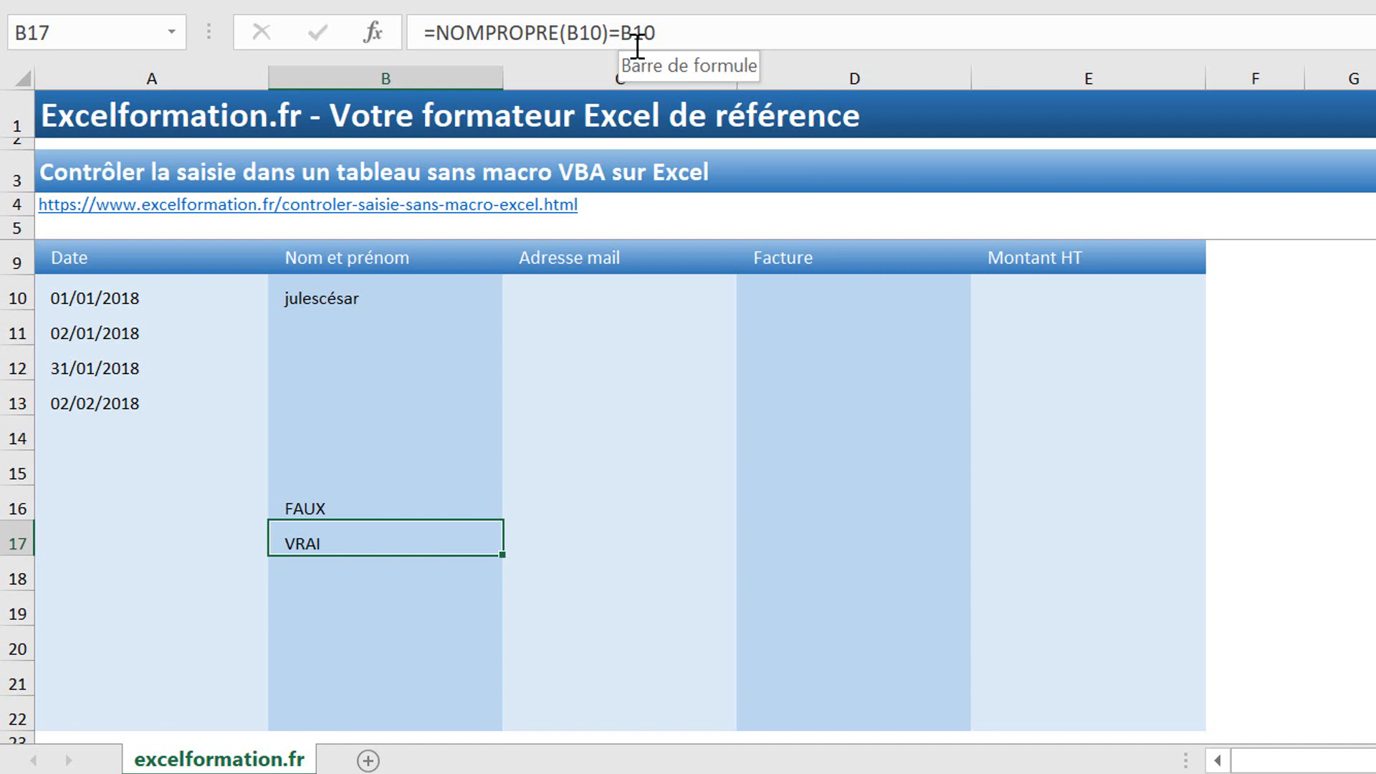
click(441, 41)
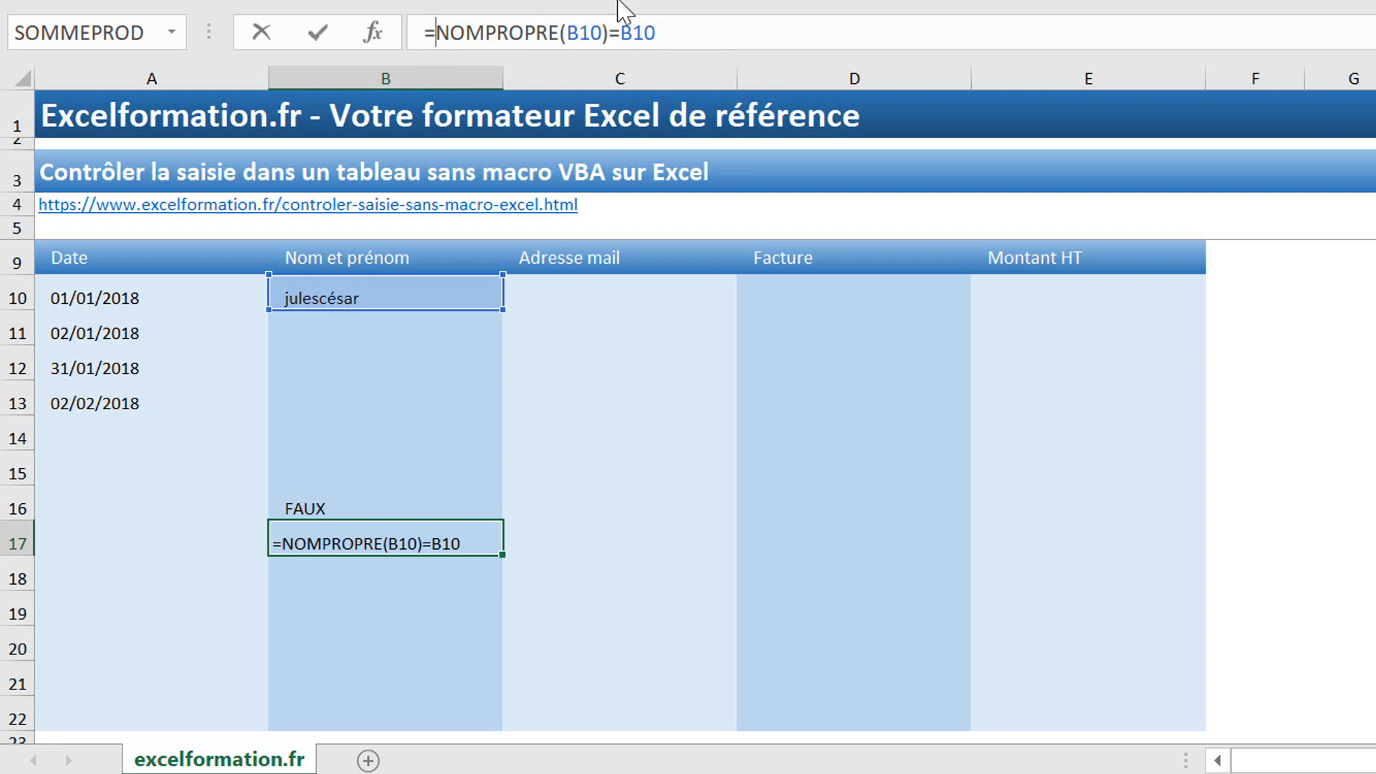
Step: Rewrite B17 as the case-sensitive check =EXACT(NOMPROPRE(B10);B10)
text(exact()
click(670, 32)
key(BackSpace)
text(;)
click(734, 29)
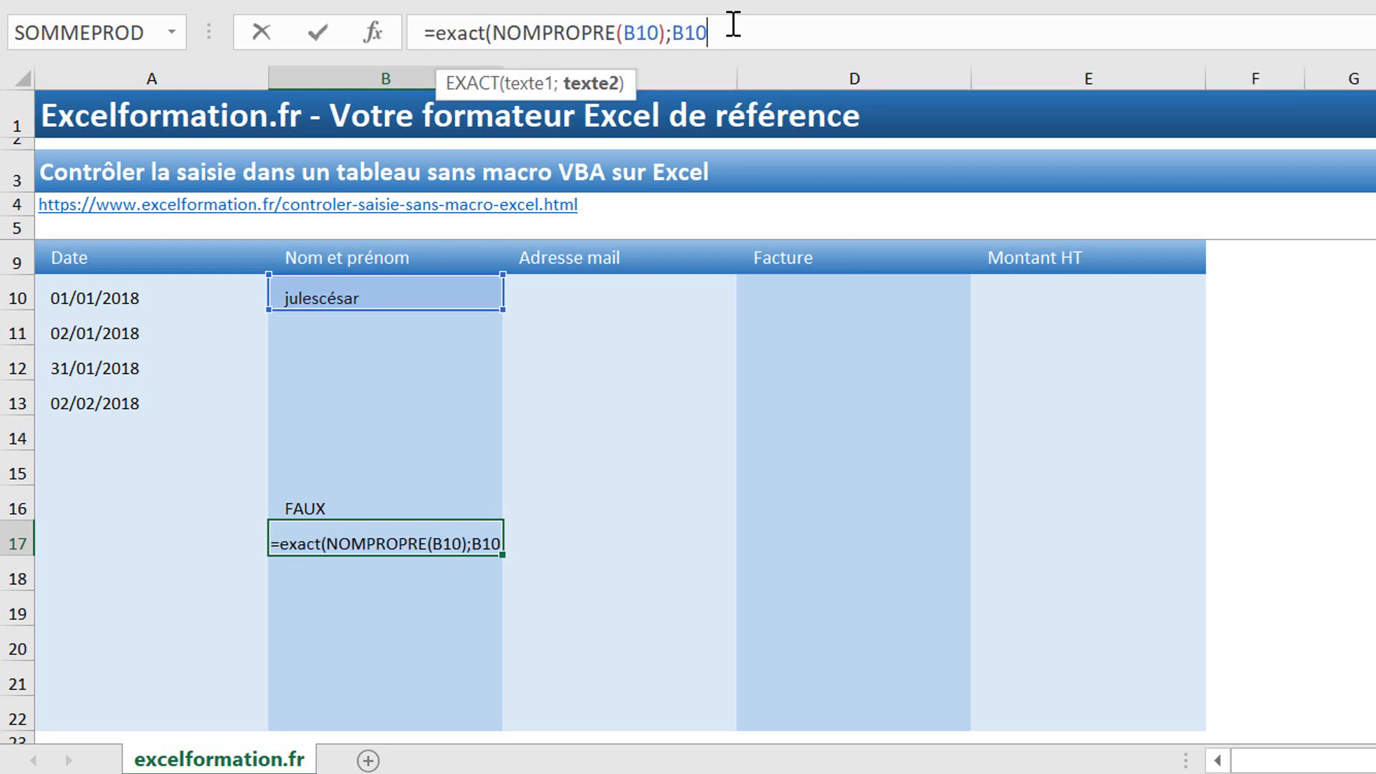
text())
key(Return)
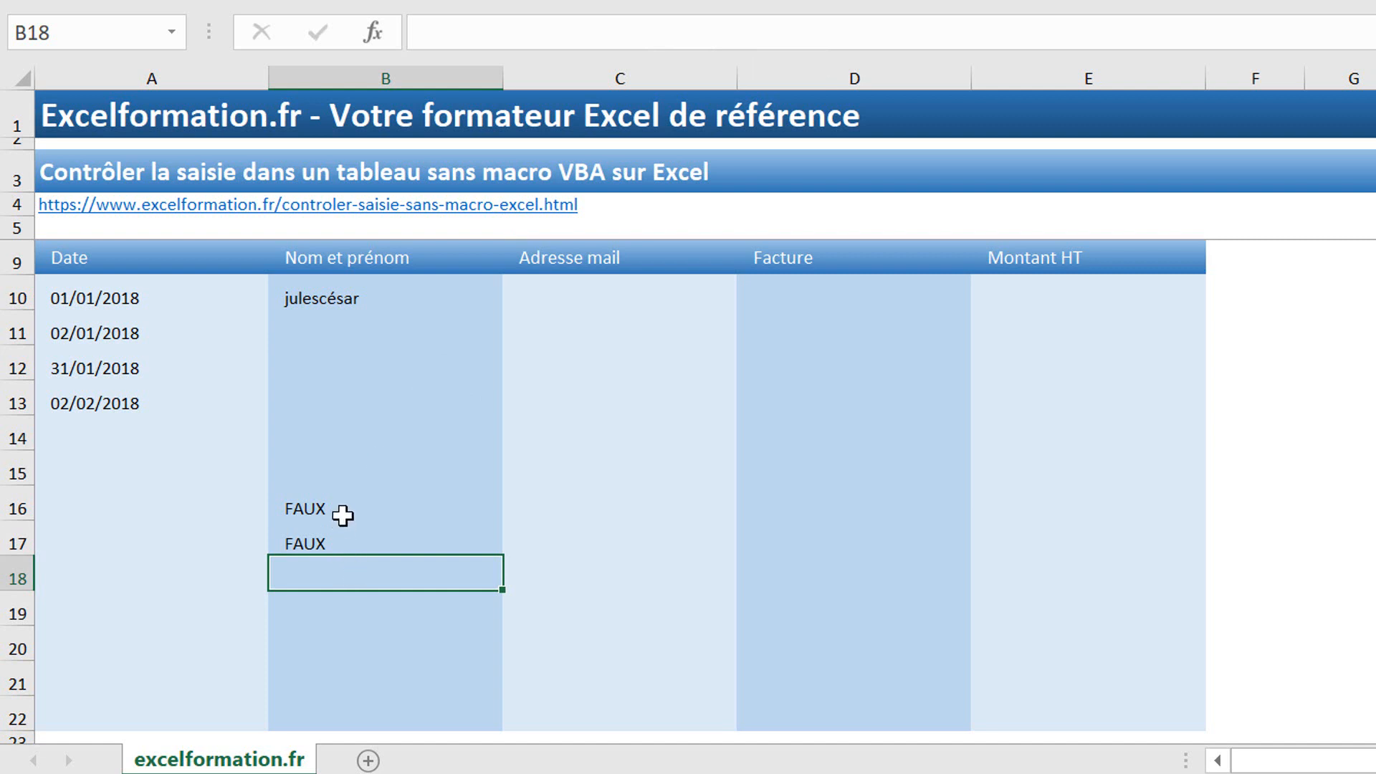
Step: Combine the space check and the EXACT check into one ET formula in B16, then clear B17
click(331, 543)
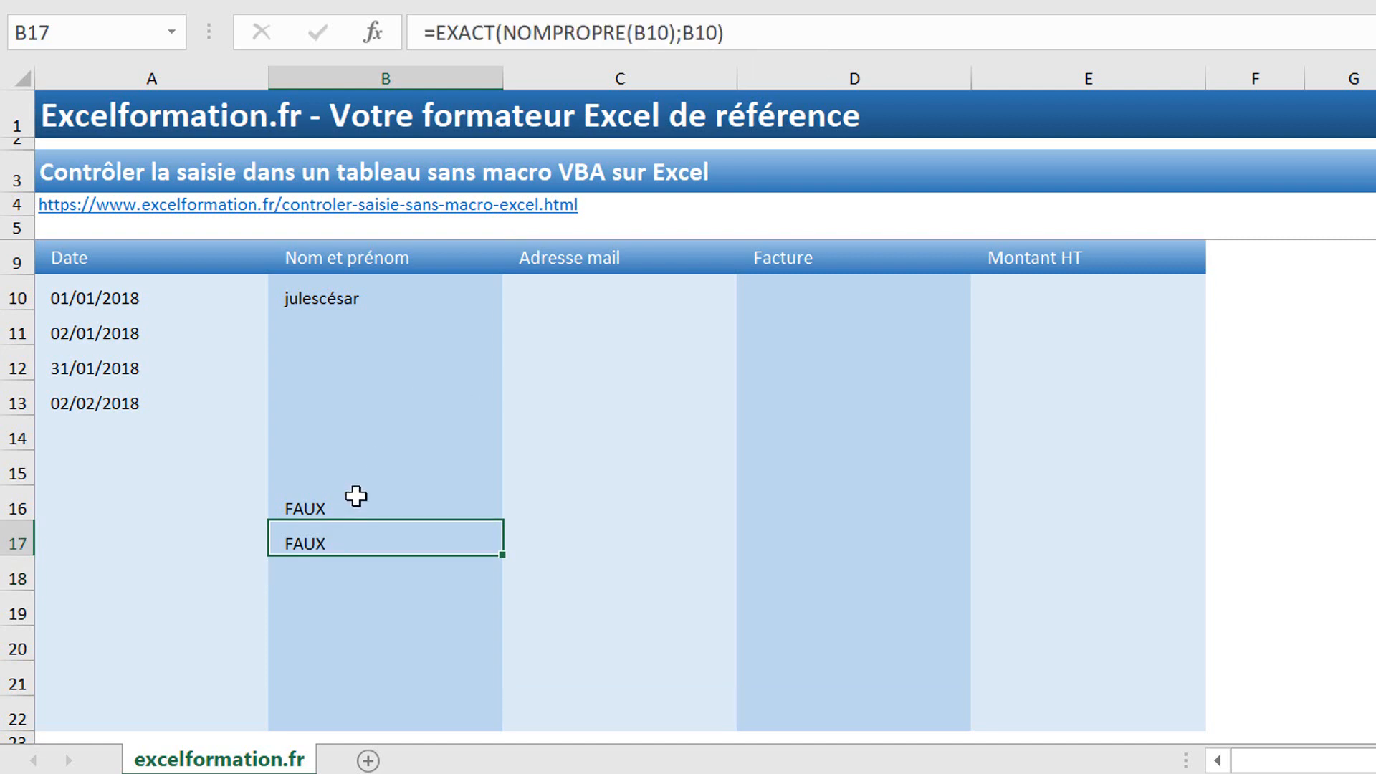
click(758, 31)
key(Escape)
click(363, 505)
click(439, 36)
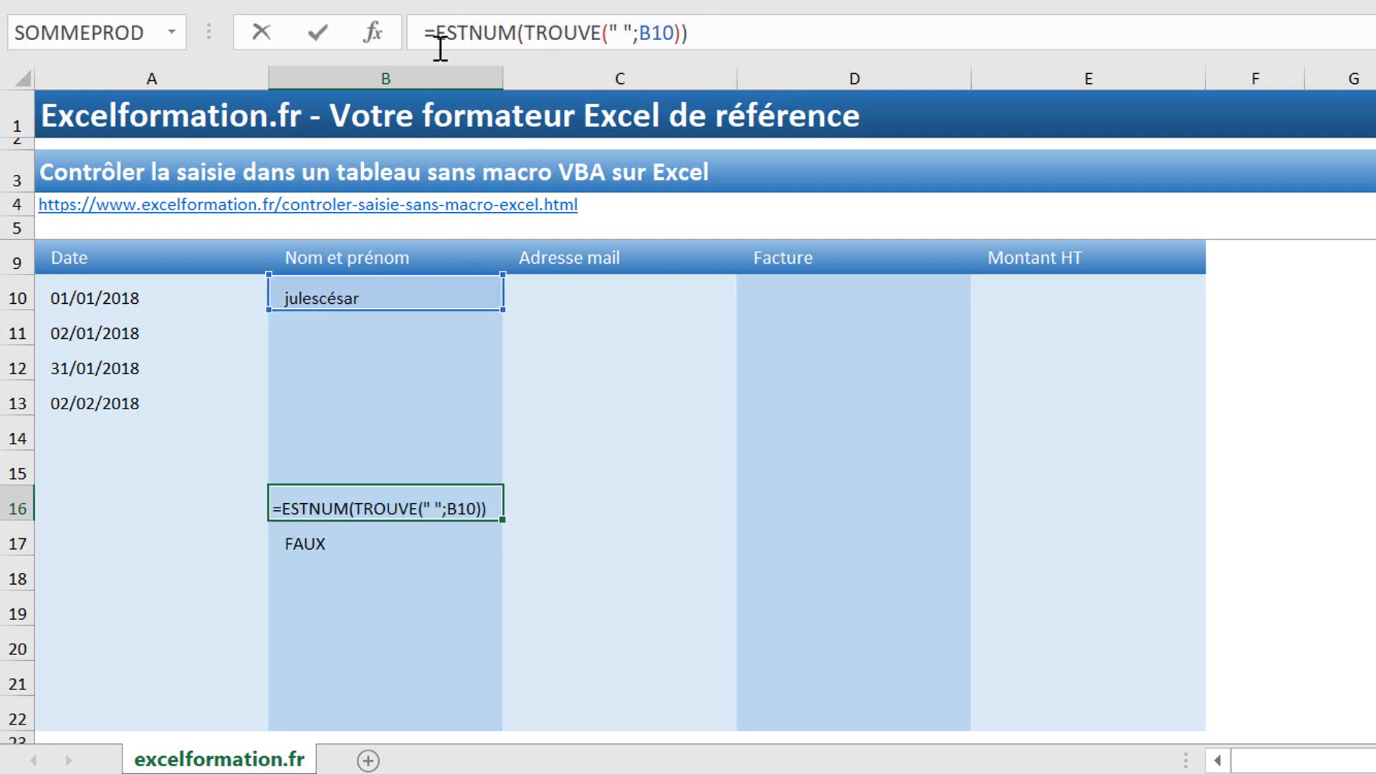
text(et()
click(754, 33)
text(;)
text(EXACT(NOMPROPRE(B10);B10))
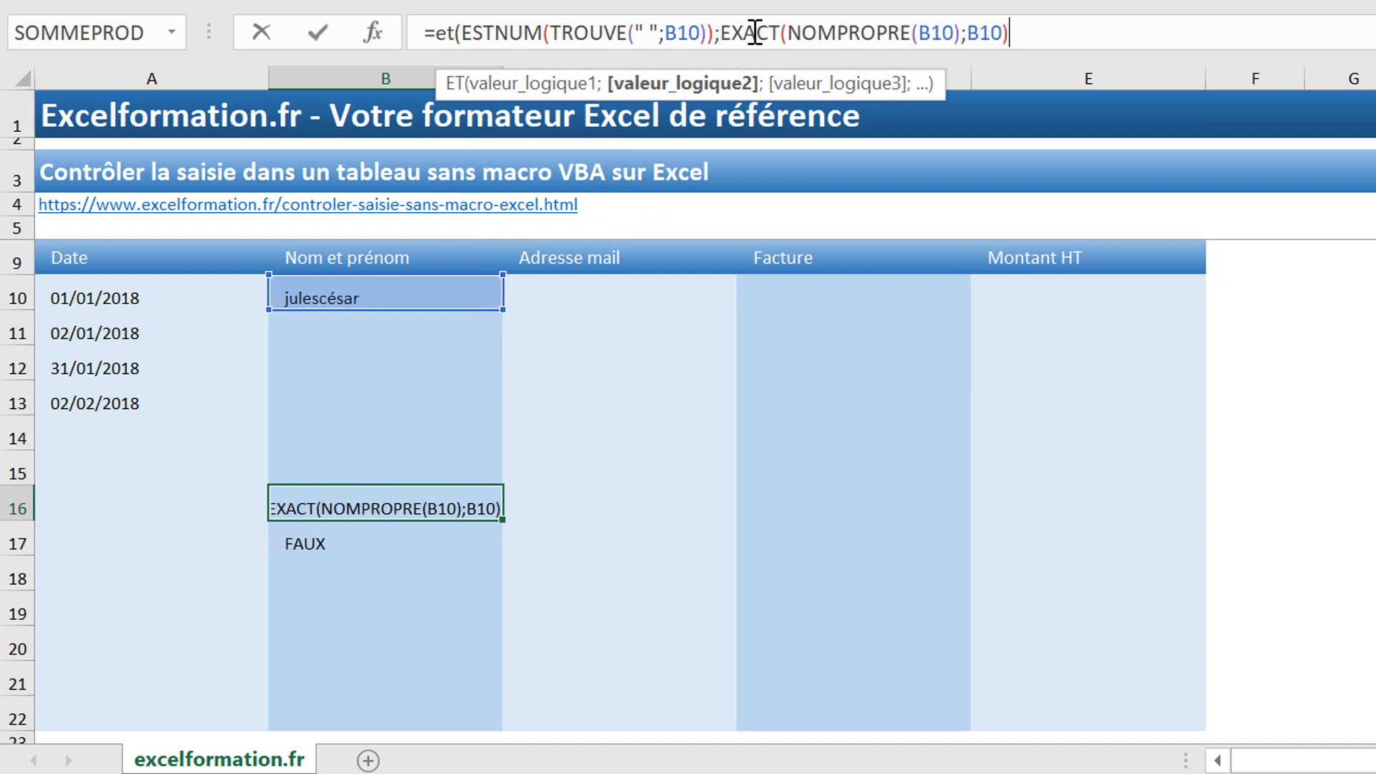
key(Return)
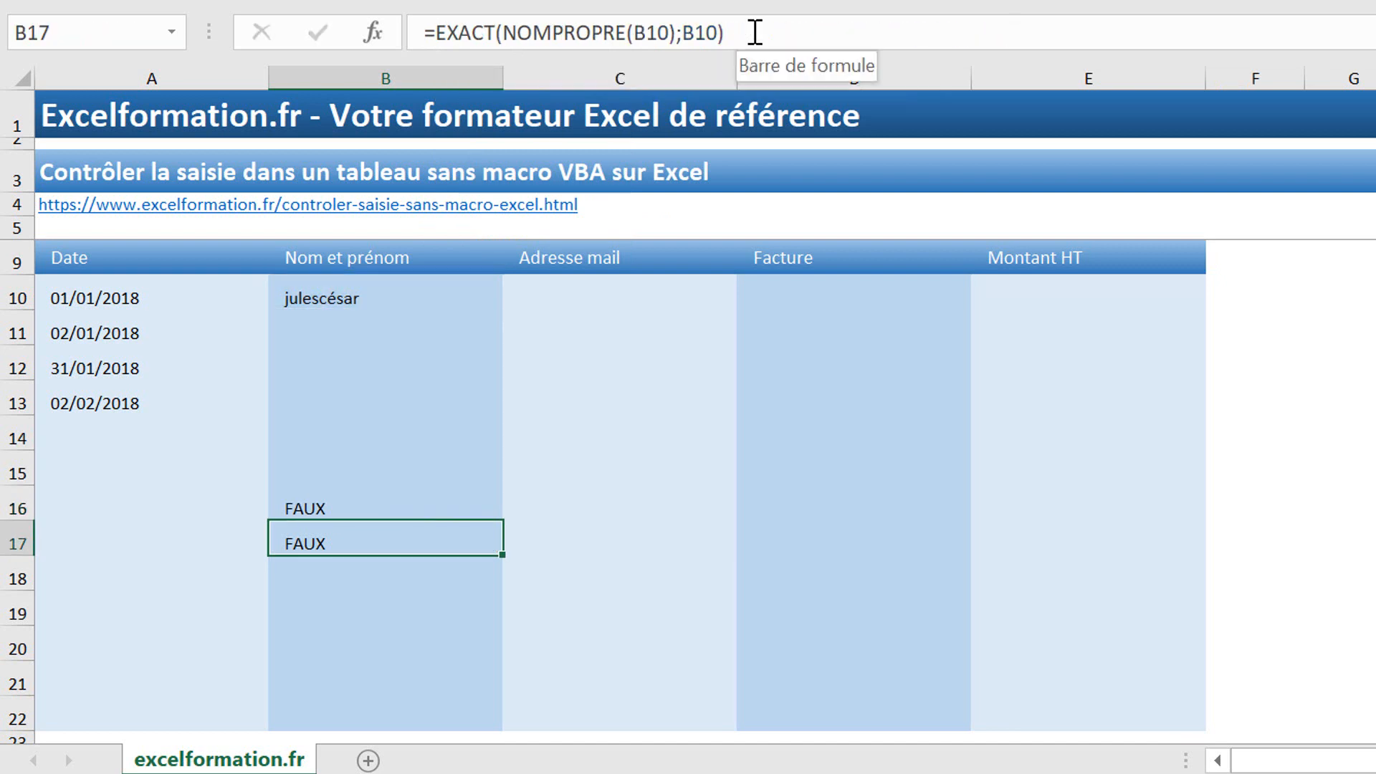
key(Delete)
click(350, 296)
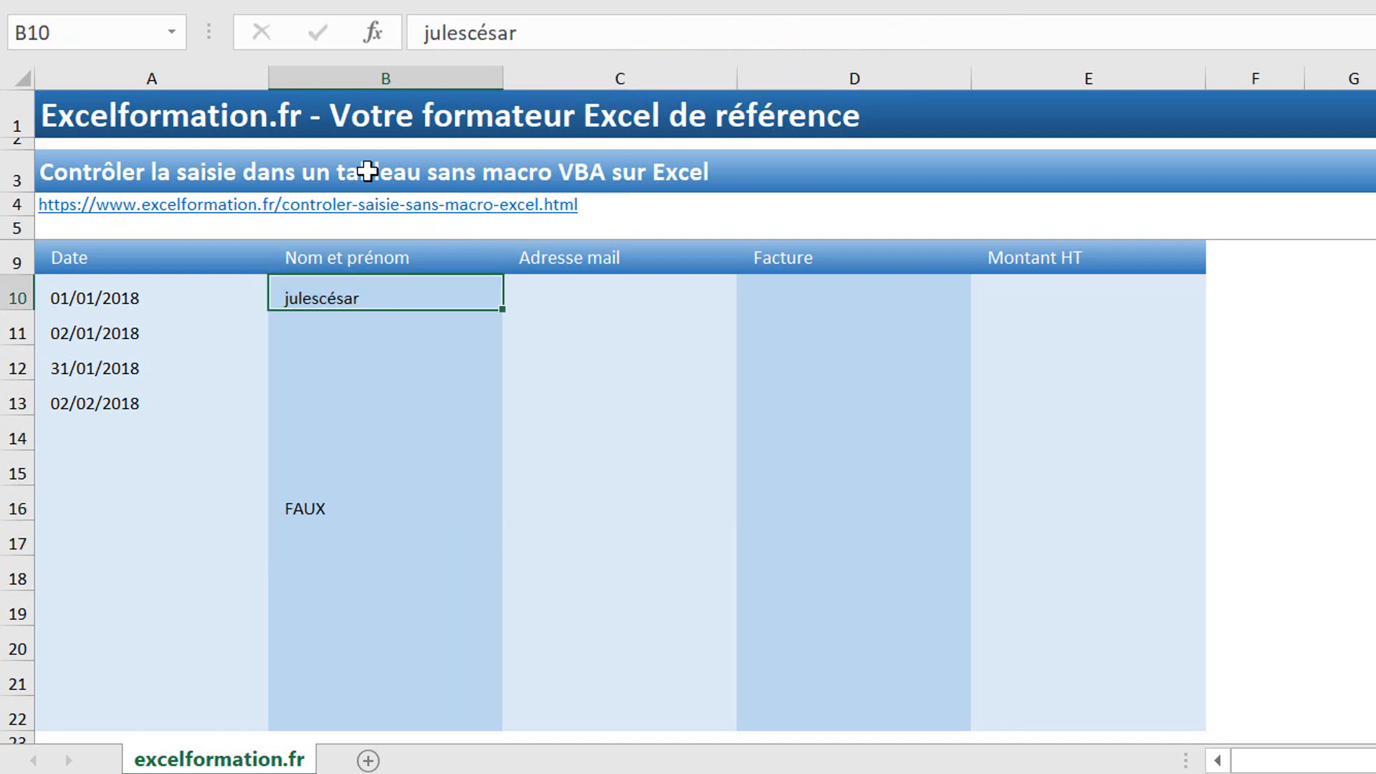
Step: Restore the space in the B10 name and capitalise both words' first letters
click(468, 33)
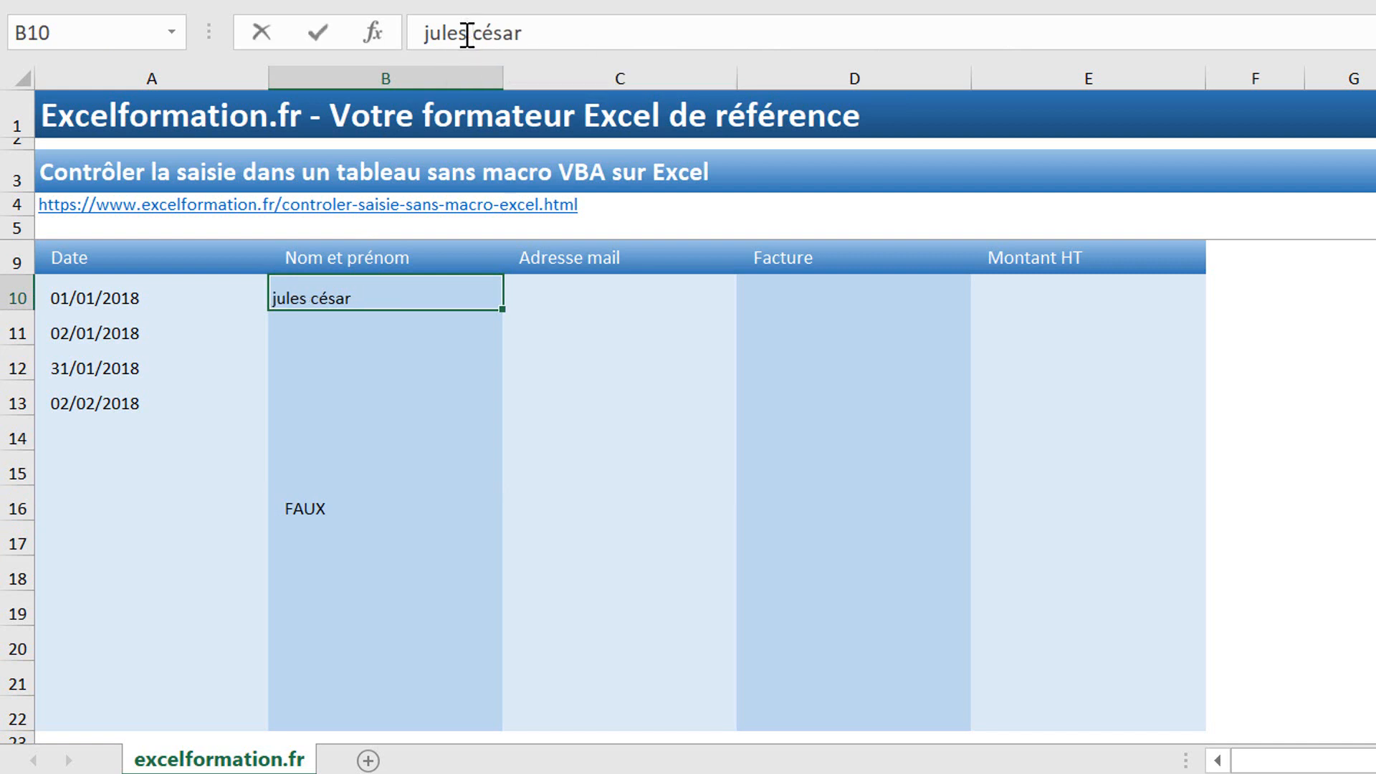
key(Return)
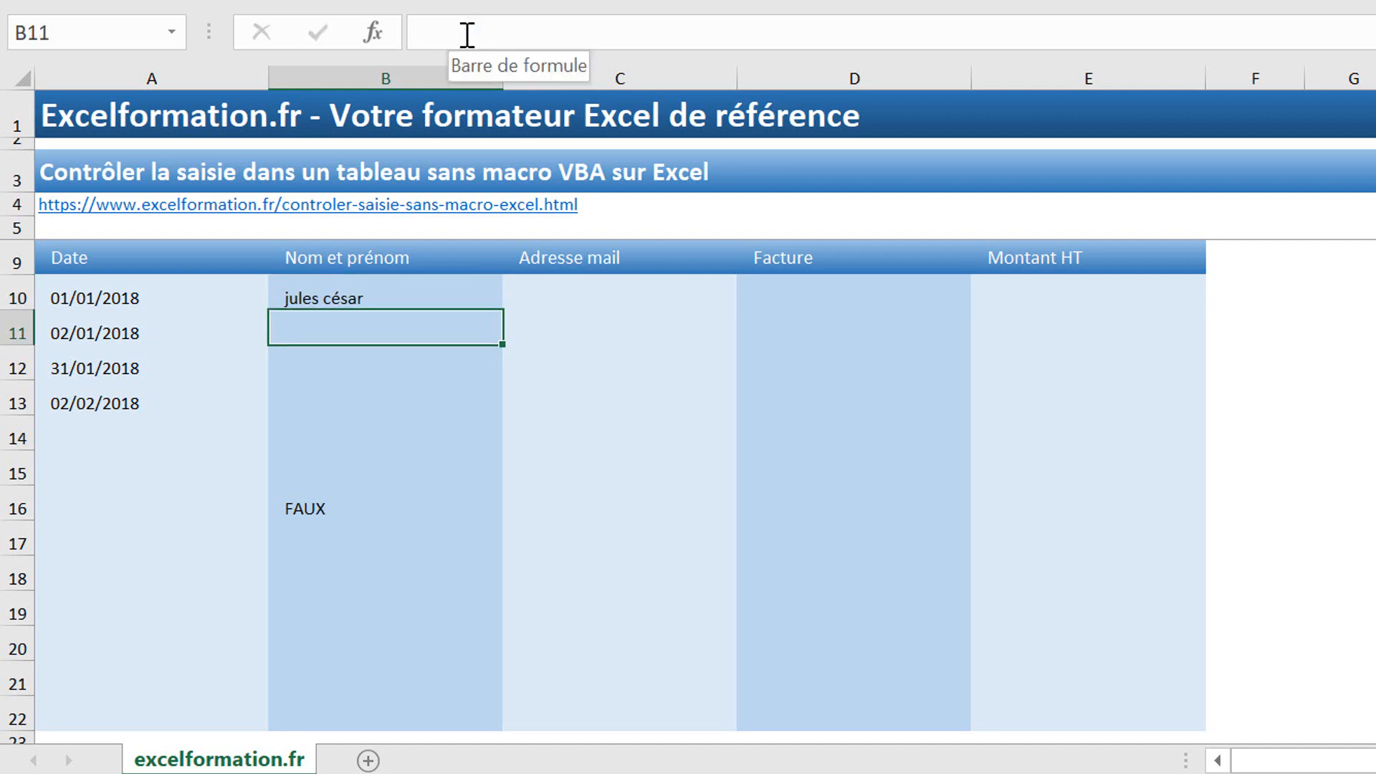
click(394, 294)
click(413, 34)
key(Delete)
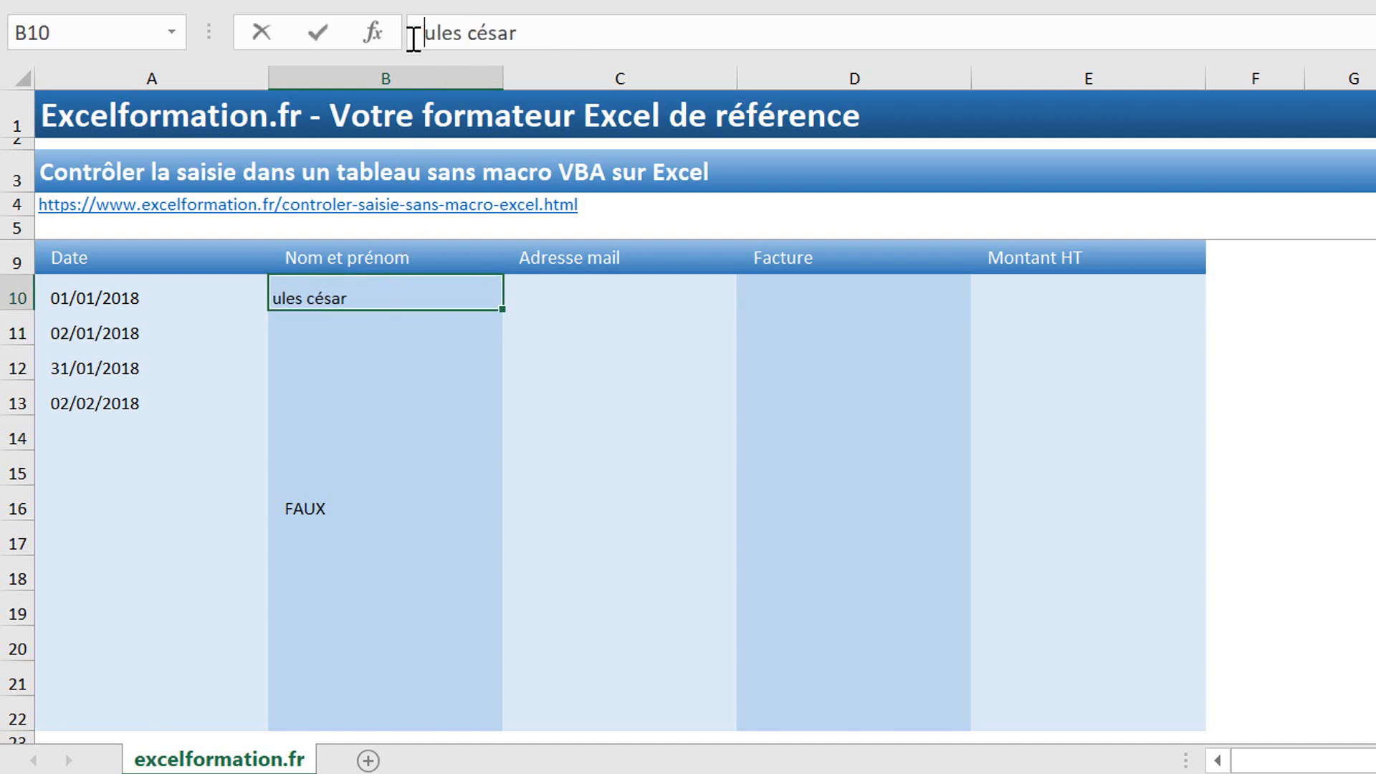
text(J)
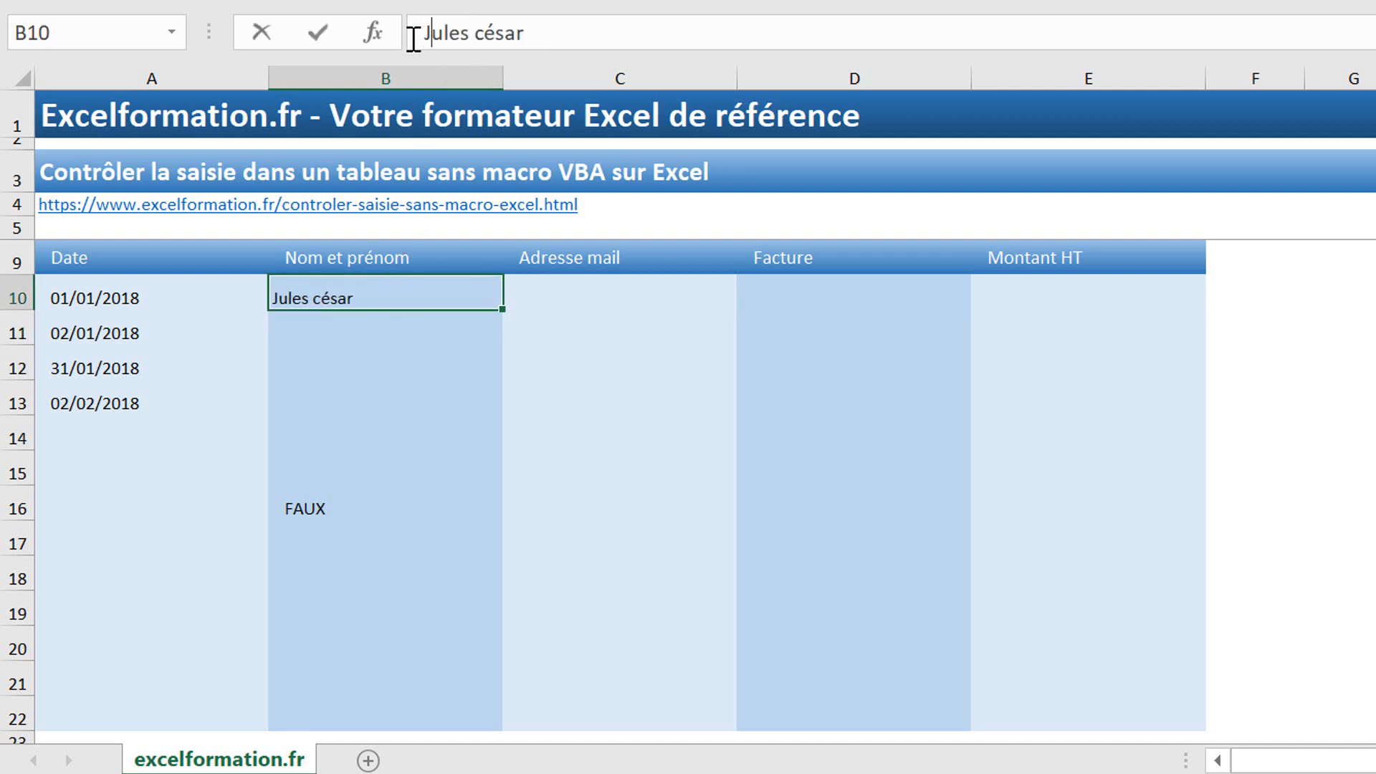
click(484, 22)
key(BackSpace)
text(C)
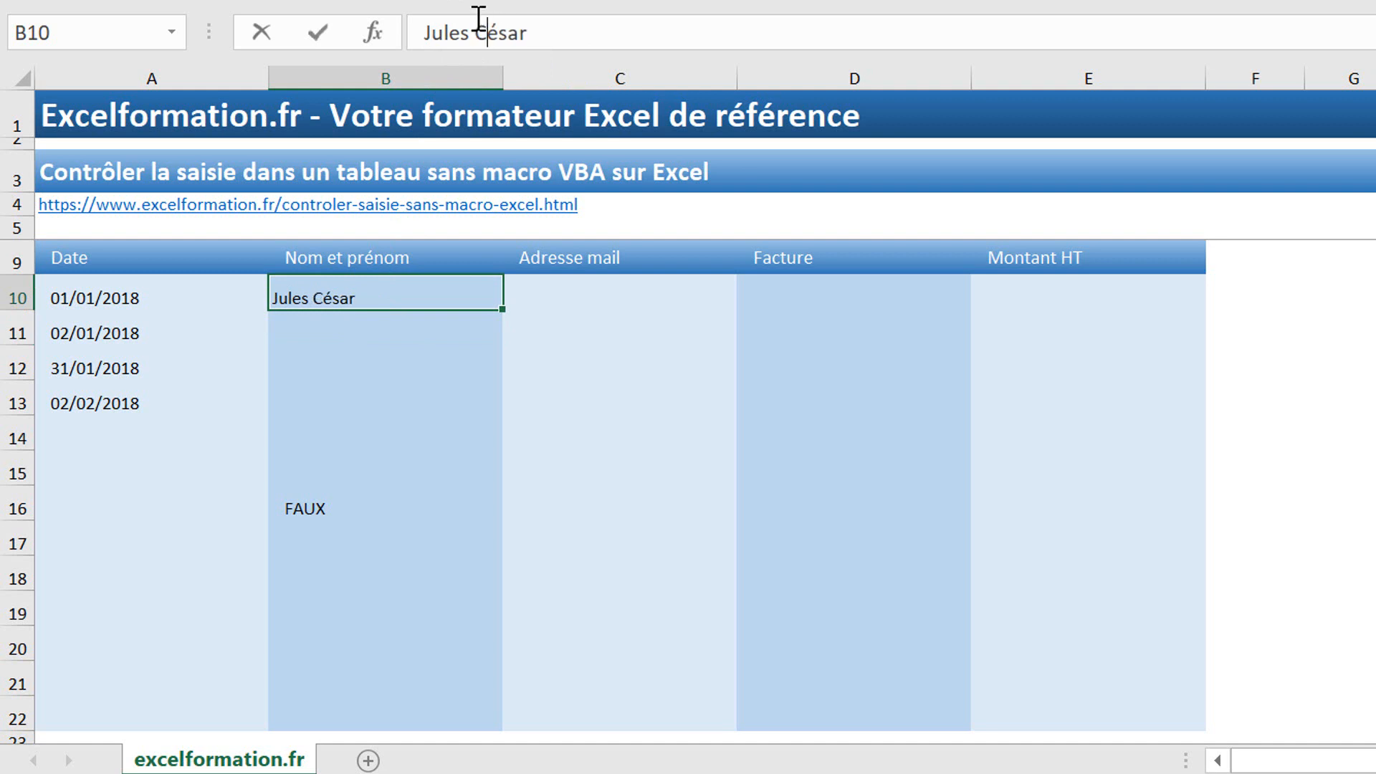
key(Return)
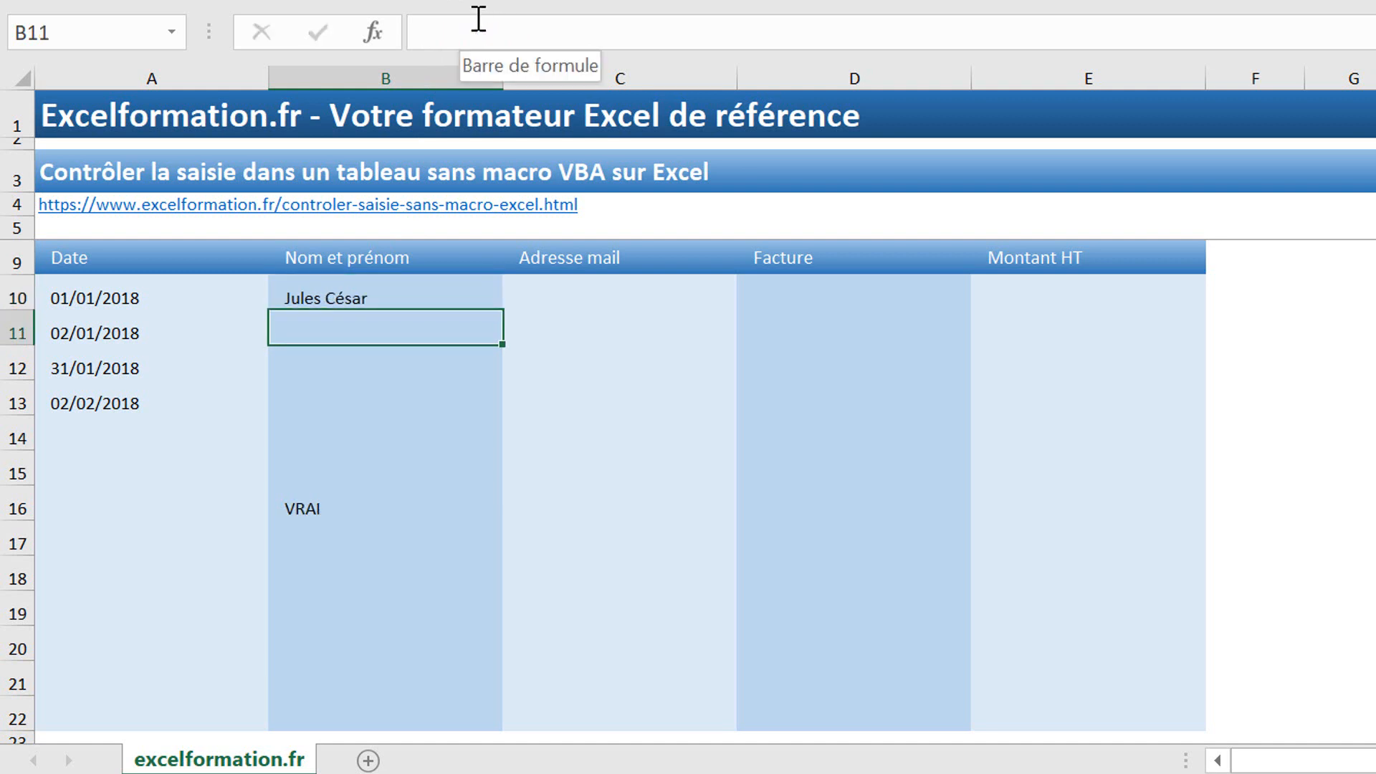
key(Down)
key(Down)
key(Down)
key(Down)
key(Down)
Step: Copy the combined B16 formula and use it as a custom validation rule on B10:B22
drag(1044, 25, 457, 4)
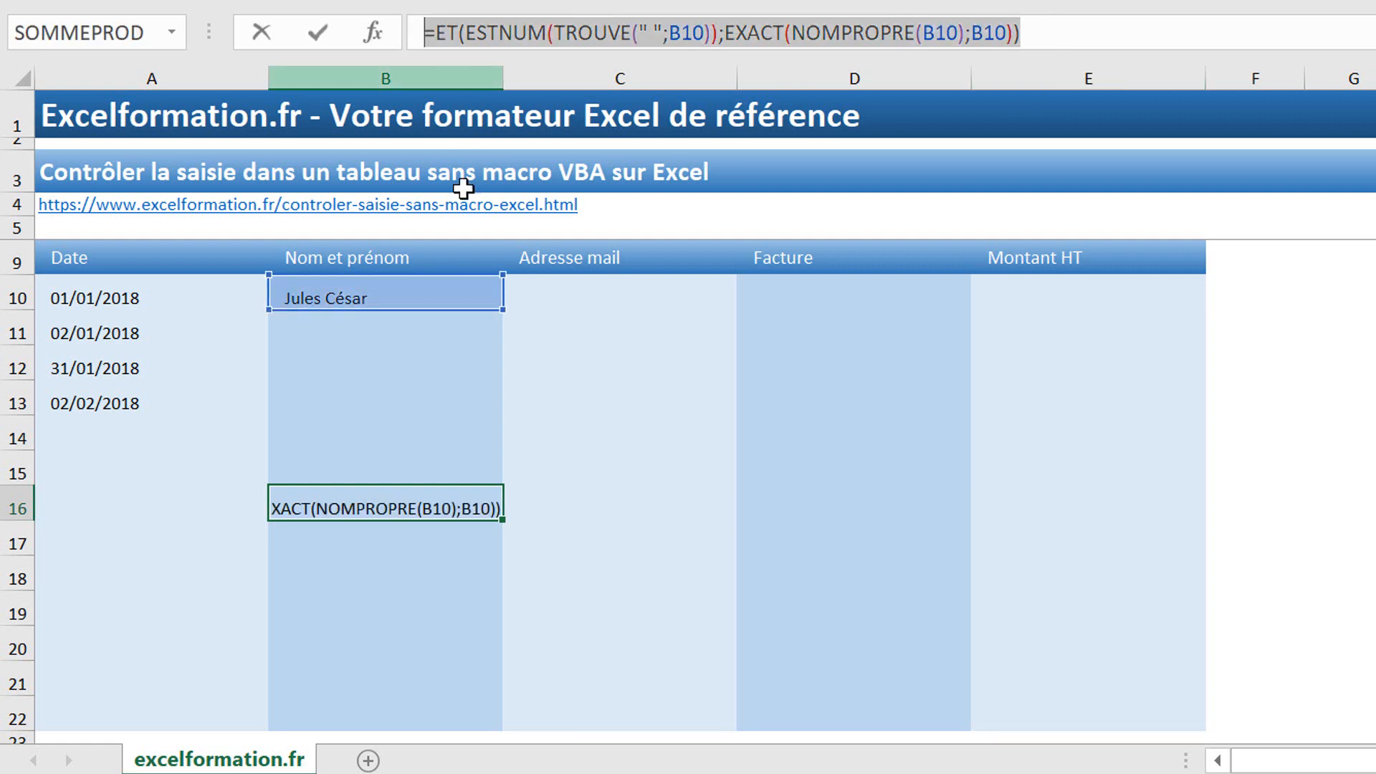
key(Escape)
drag(399, 285, 398, 706)
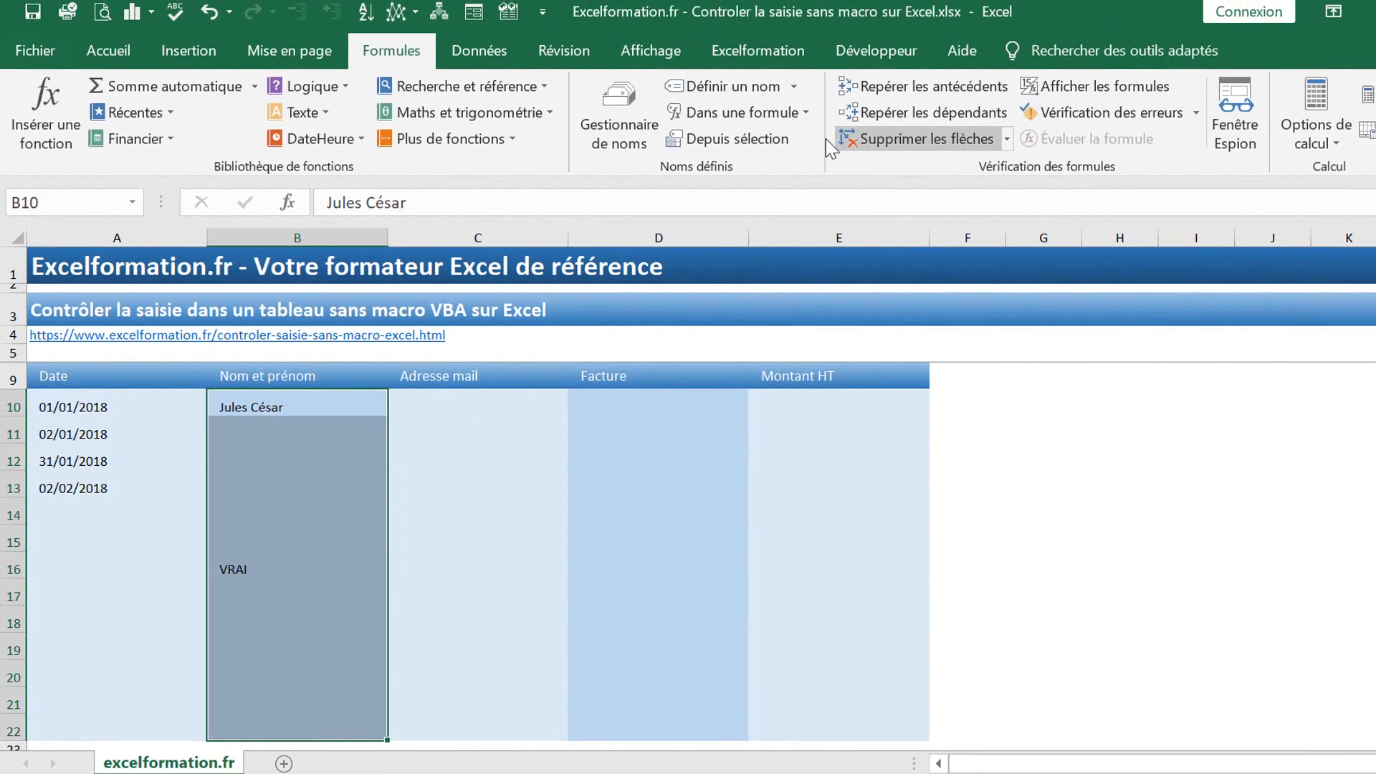
click(494, 46)
click(936, 136)
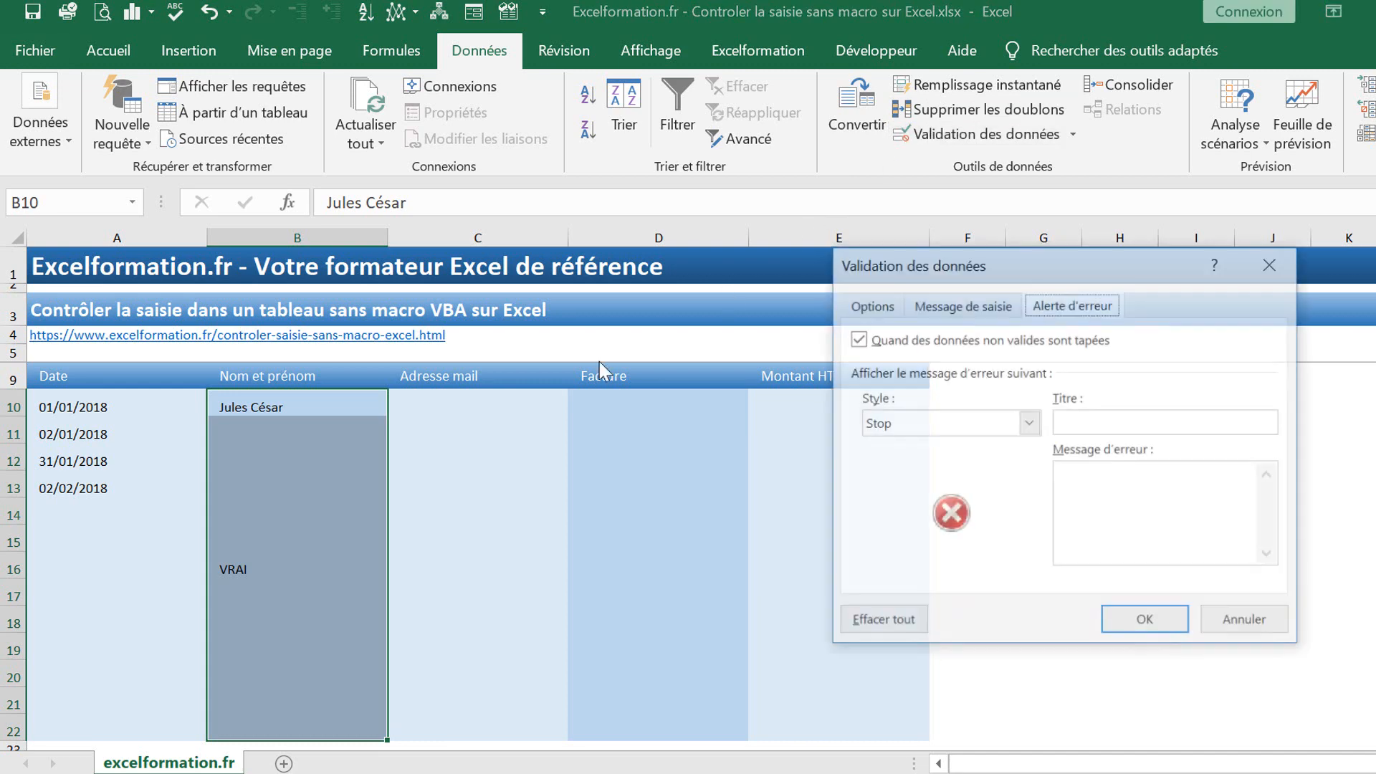
click(881, 308)
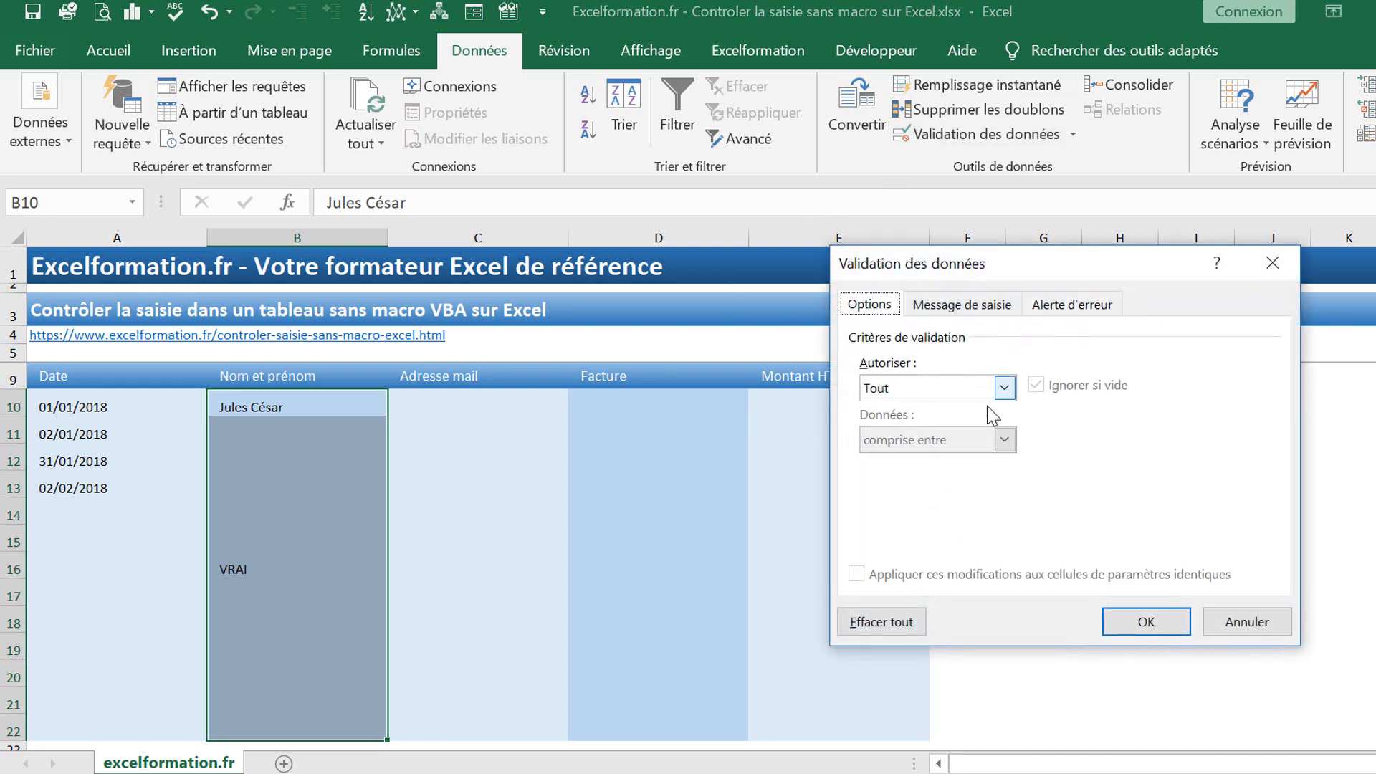
click(1005, 387)
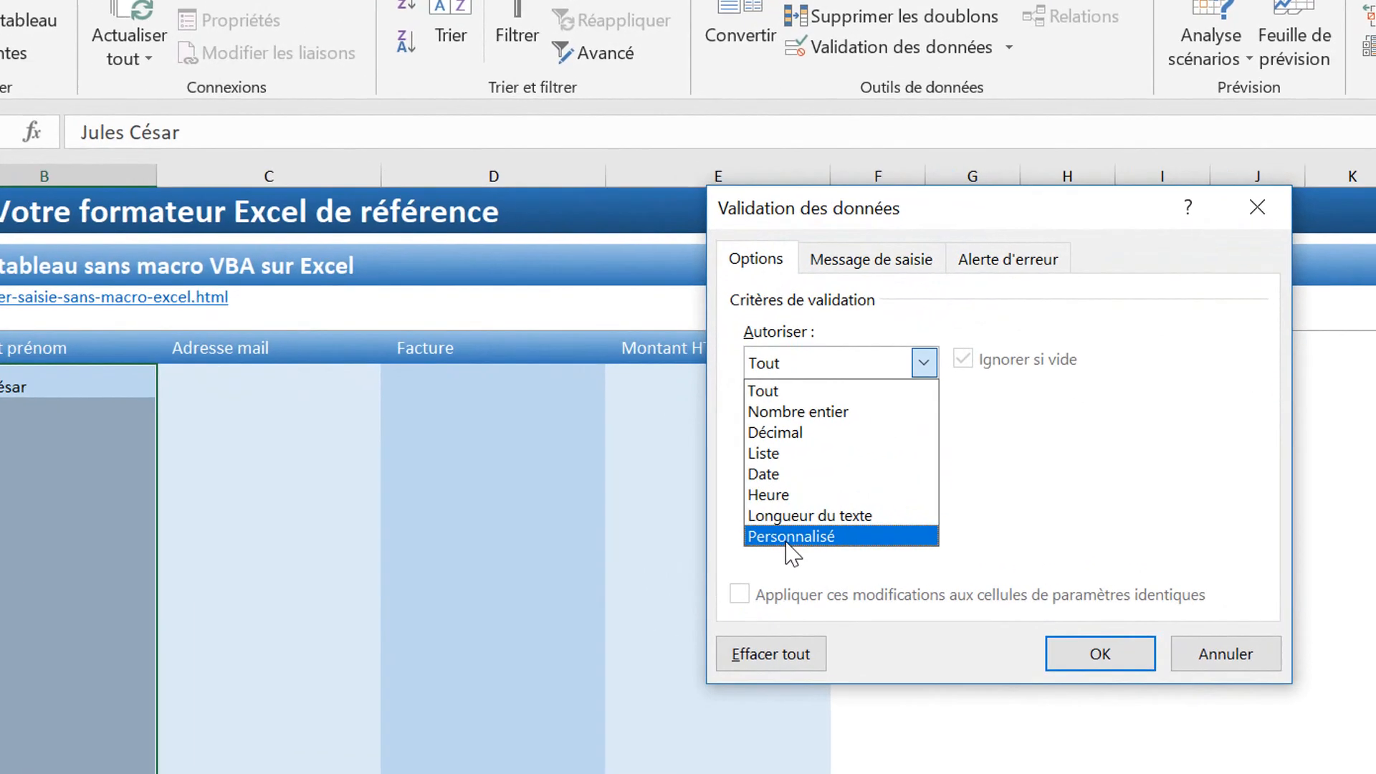
click(788, 543)
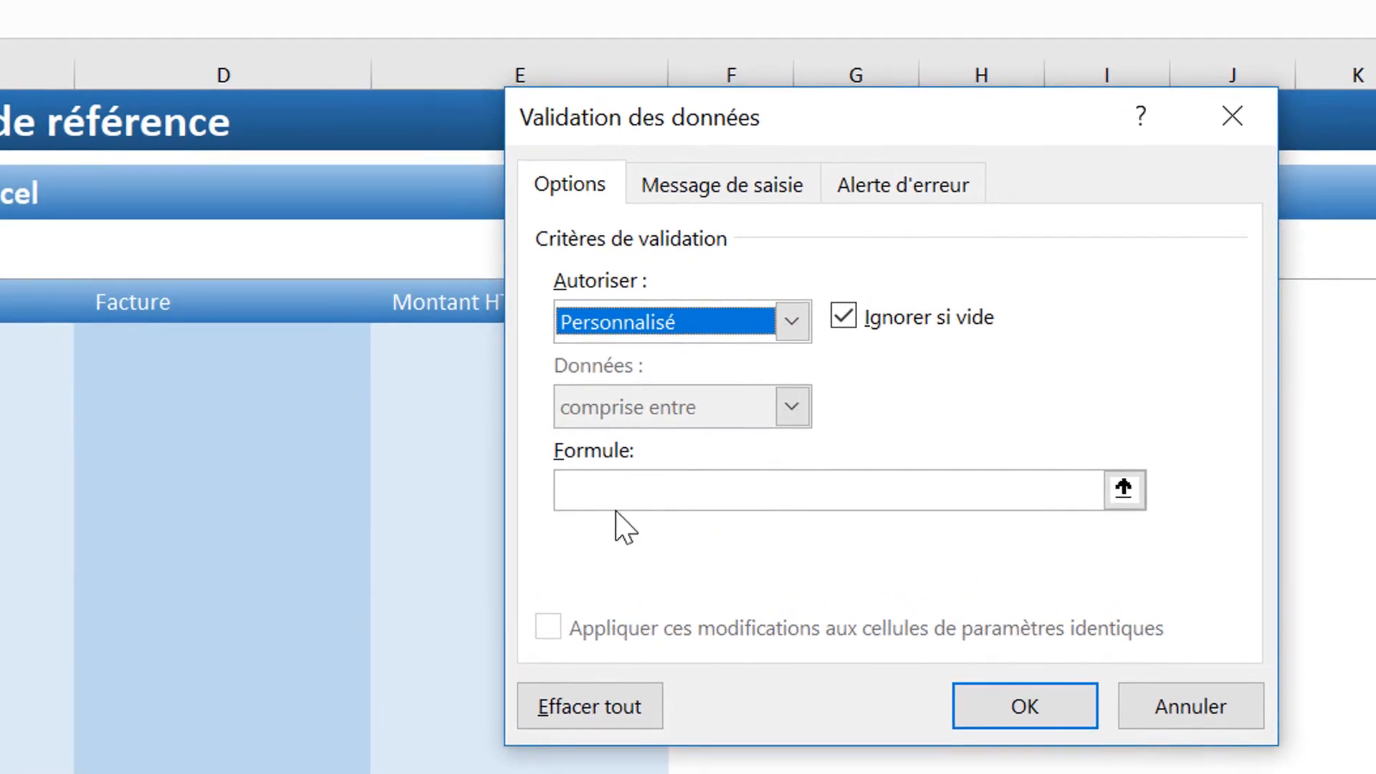
click(799, 489)
key(ctrl+v)
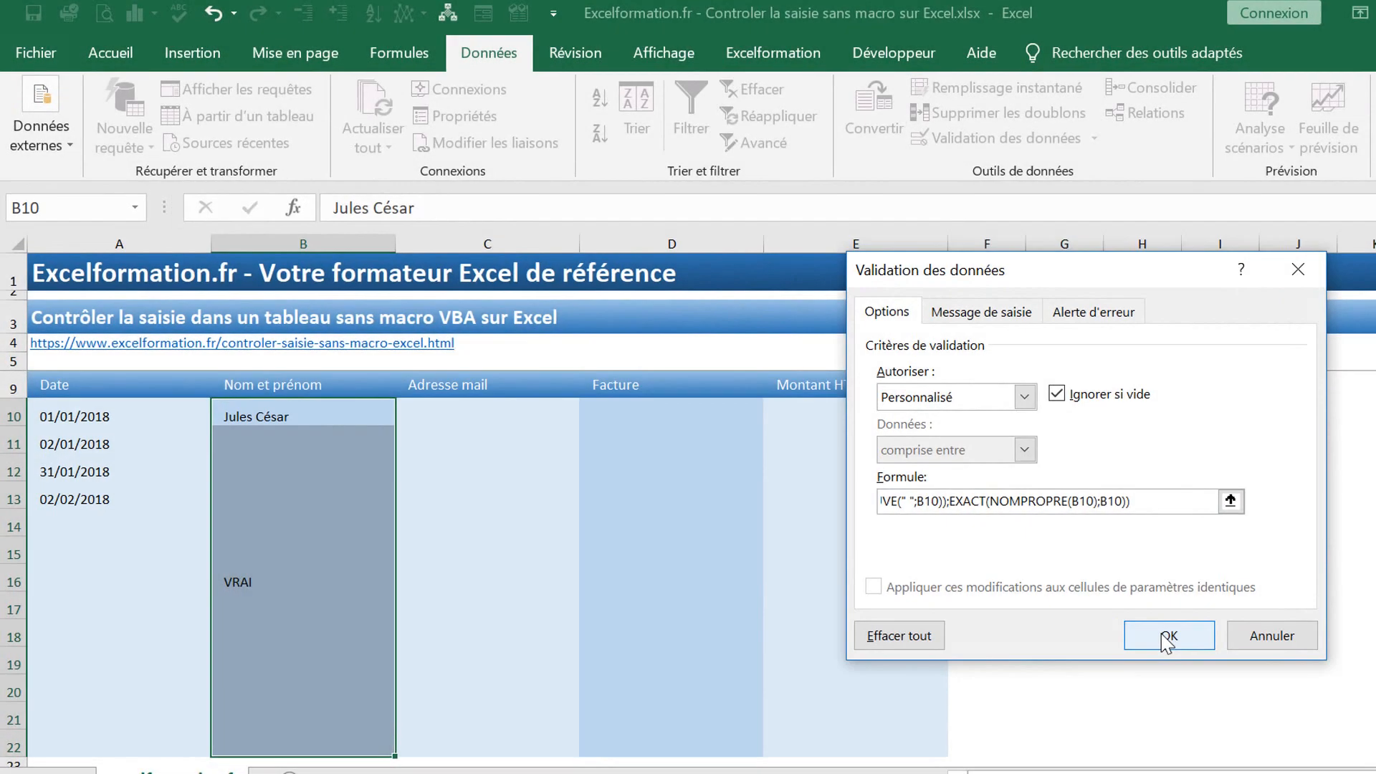
click(1168, 635)
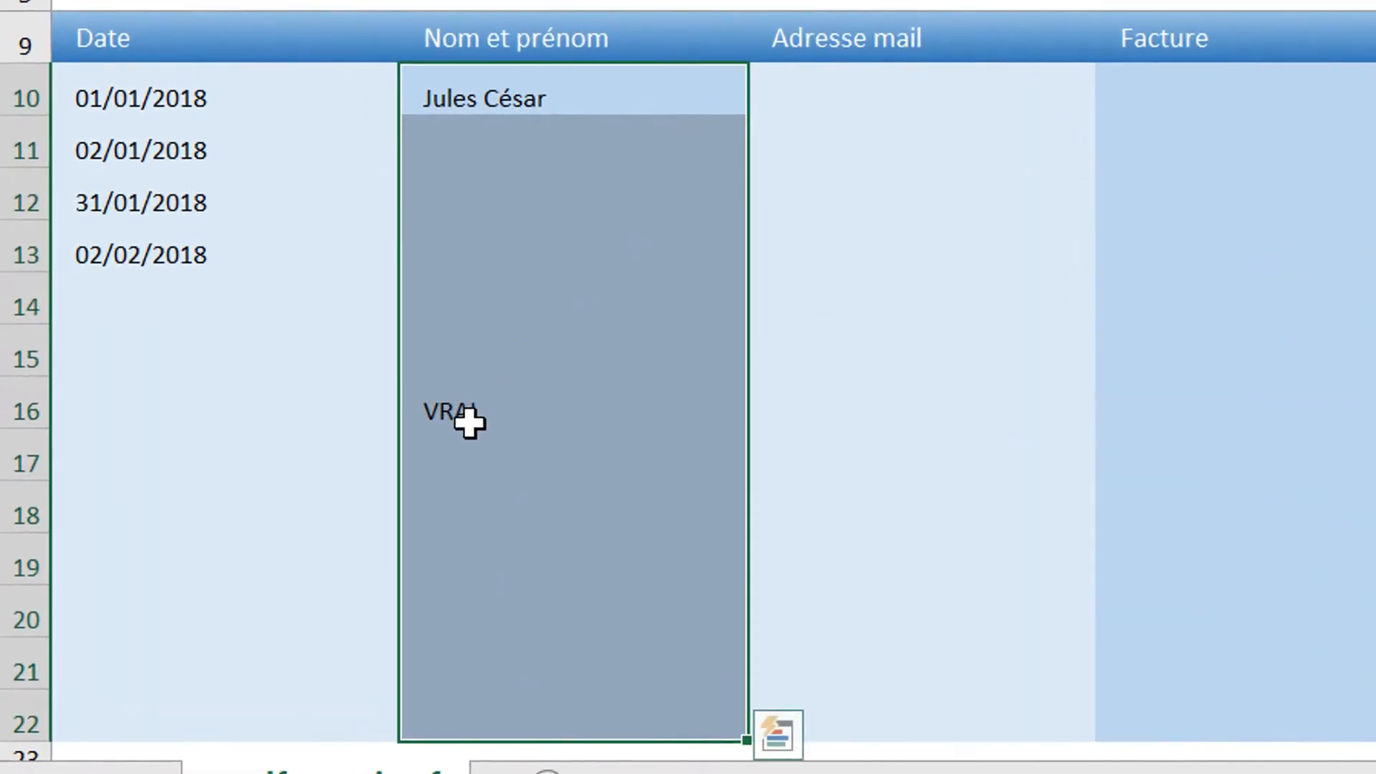
Step: Clear B16, then verify the rule rejects an unspaced and an all-lowercase name in B11
click(468, 412)
key(Escape)
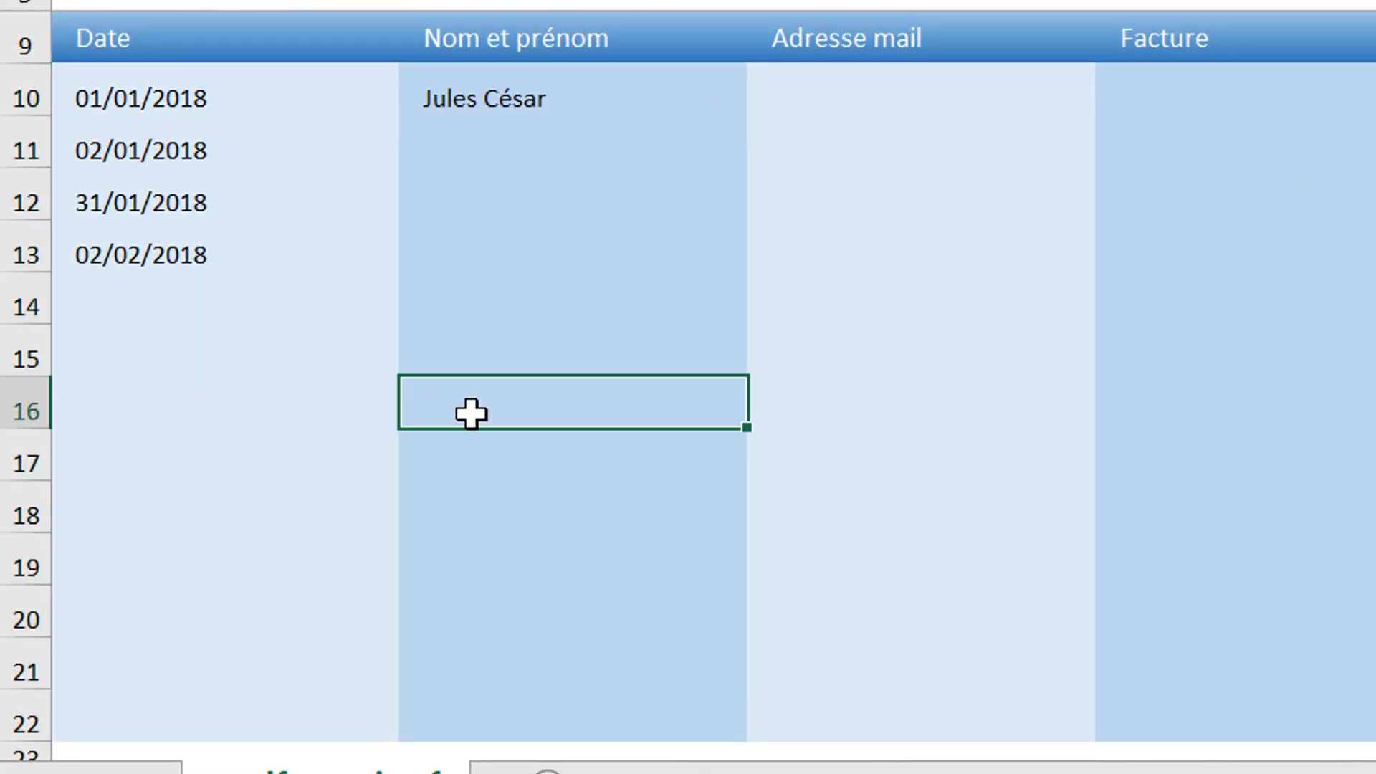
click(473, 136)
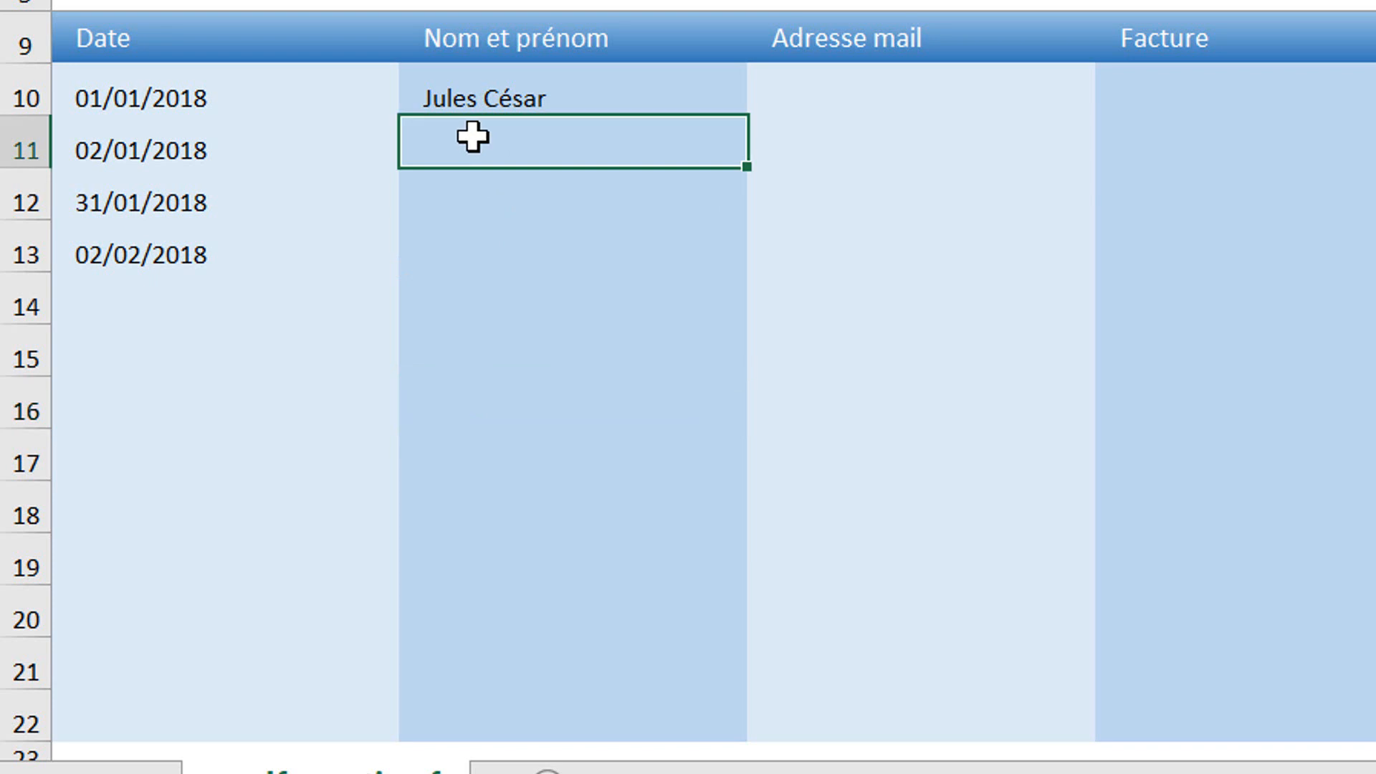
text(billgates)
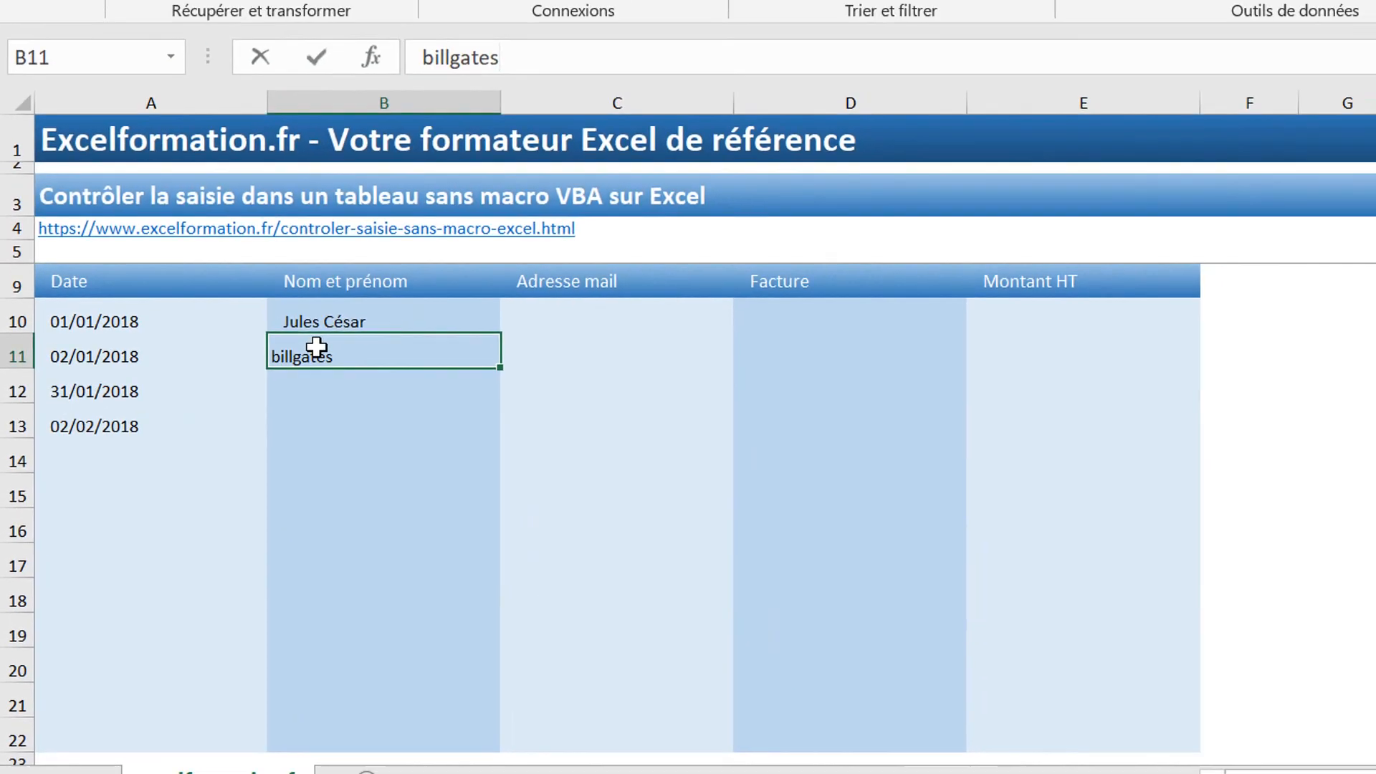
key(Return)
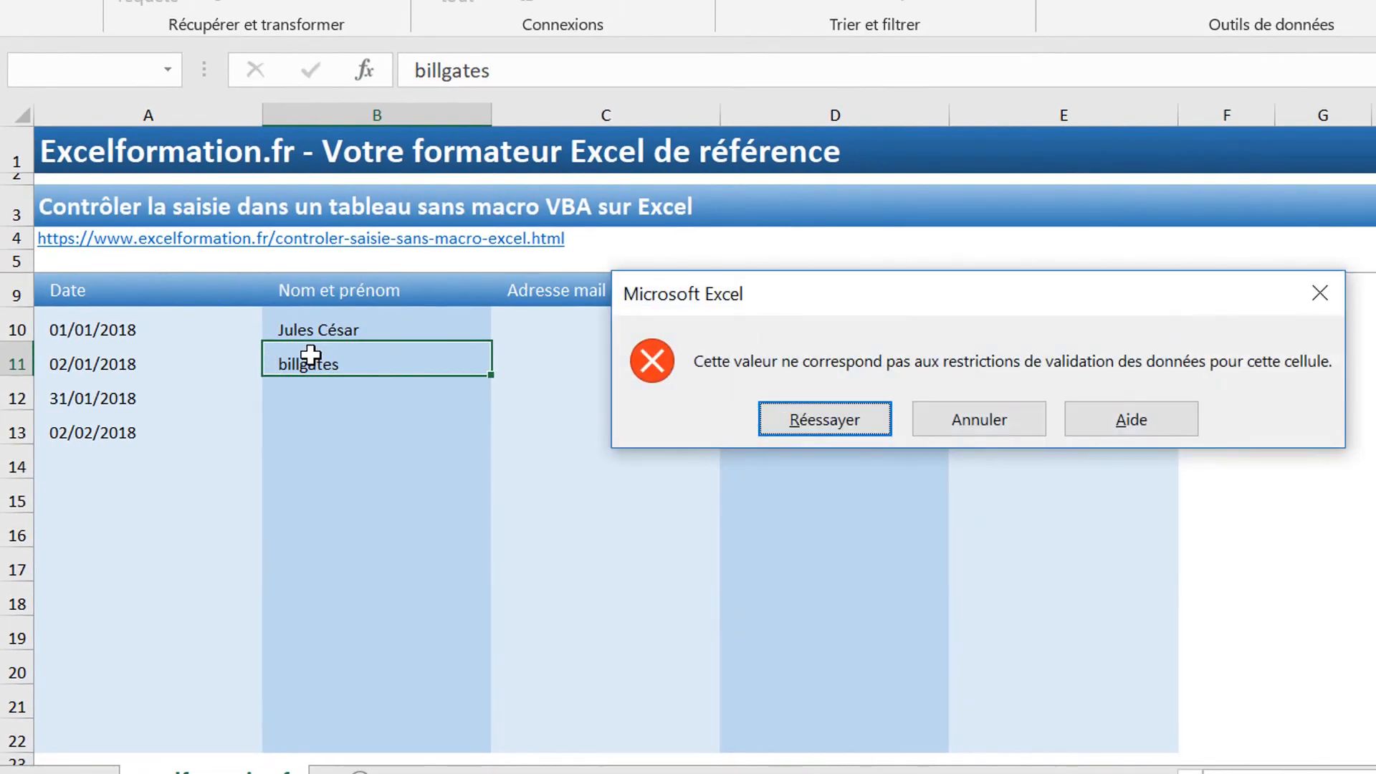
click(979, 429)
text(bill gates)
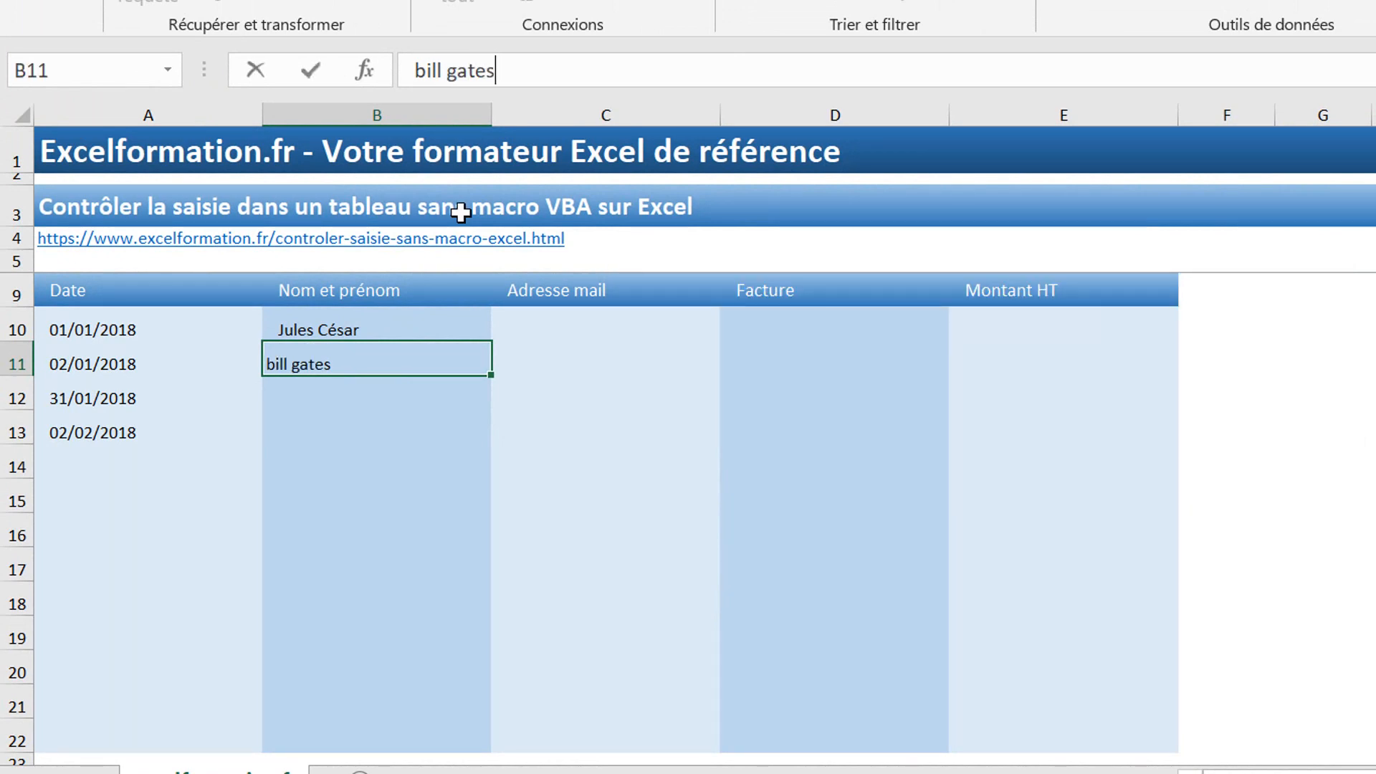
key(Return)
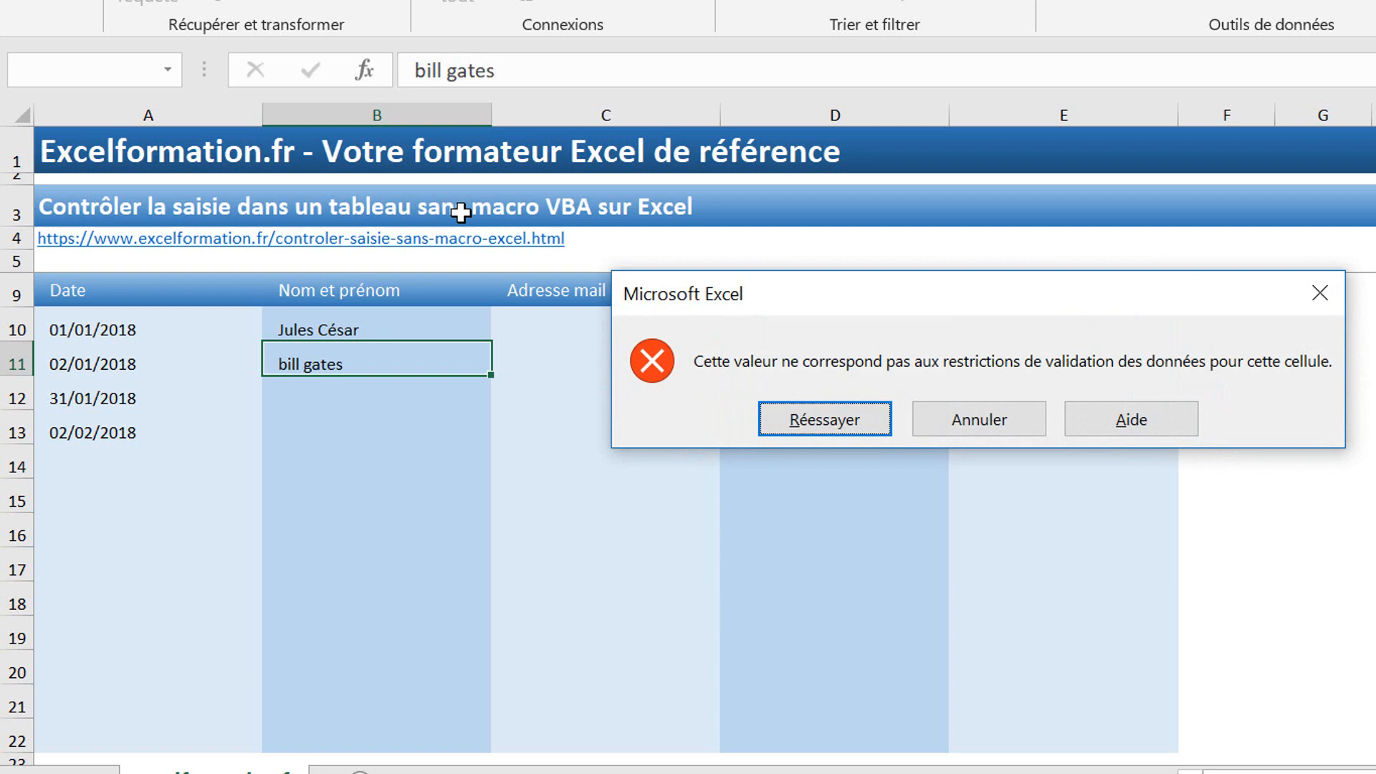
click(957, 421)
Step: Enter three properly capitalised two-word full names in B11–B13
text(Bi)
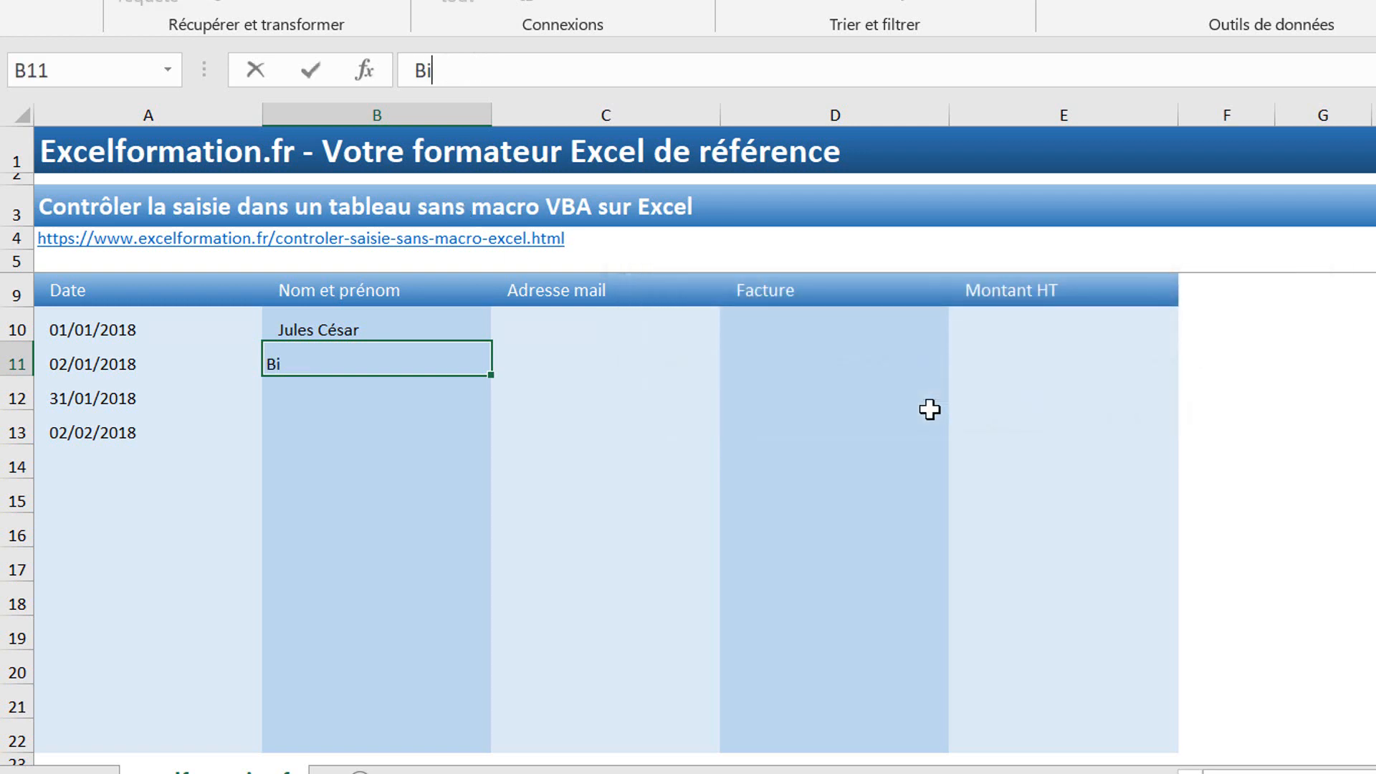
text(ll Gates)
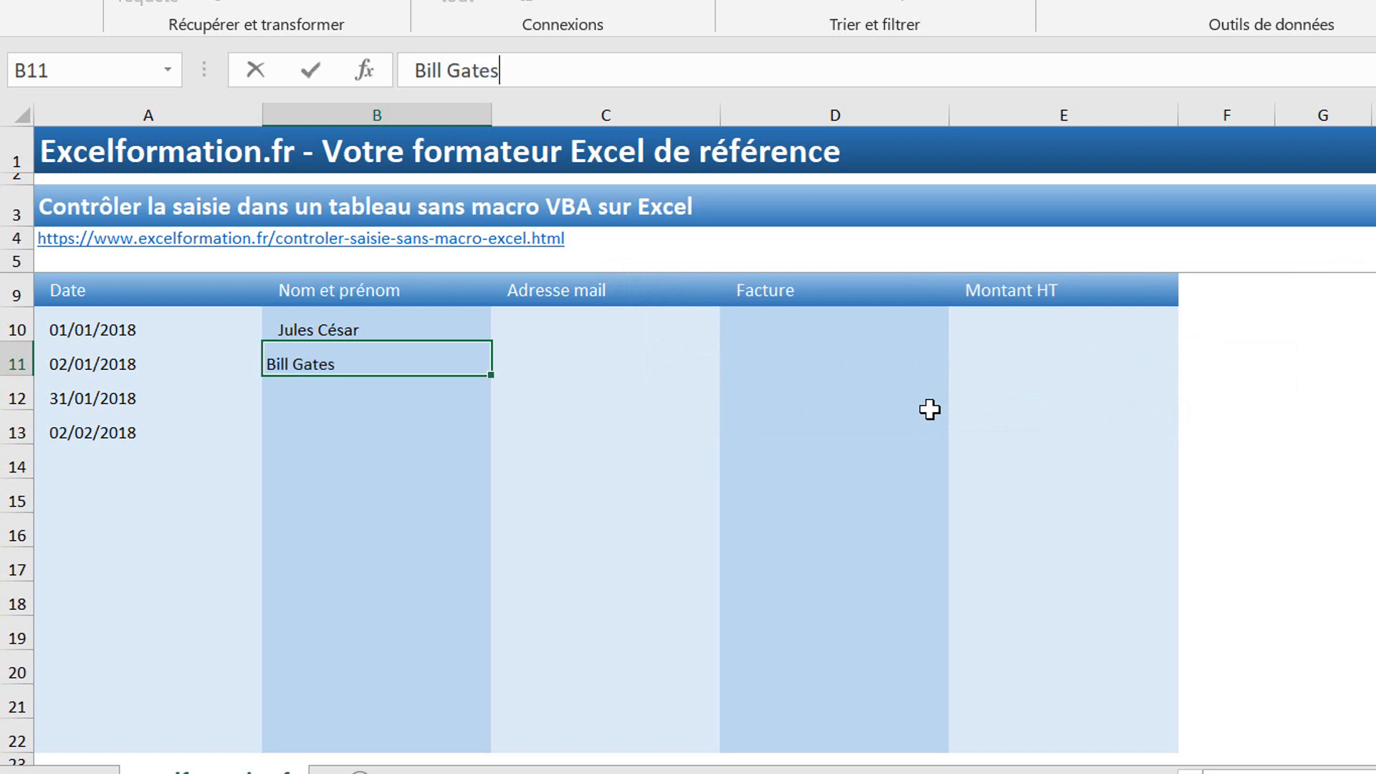
key(Return)
text(Zinedine Zidane)
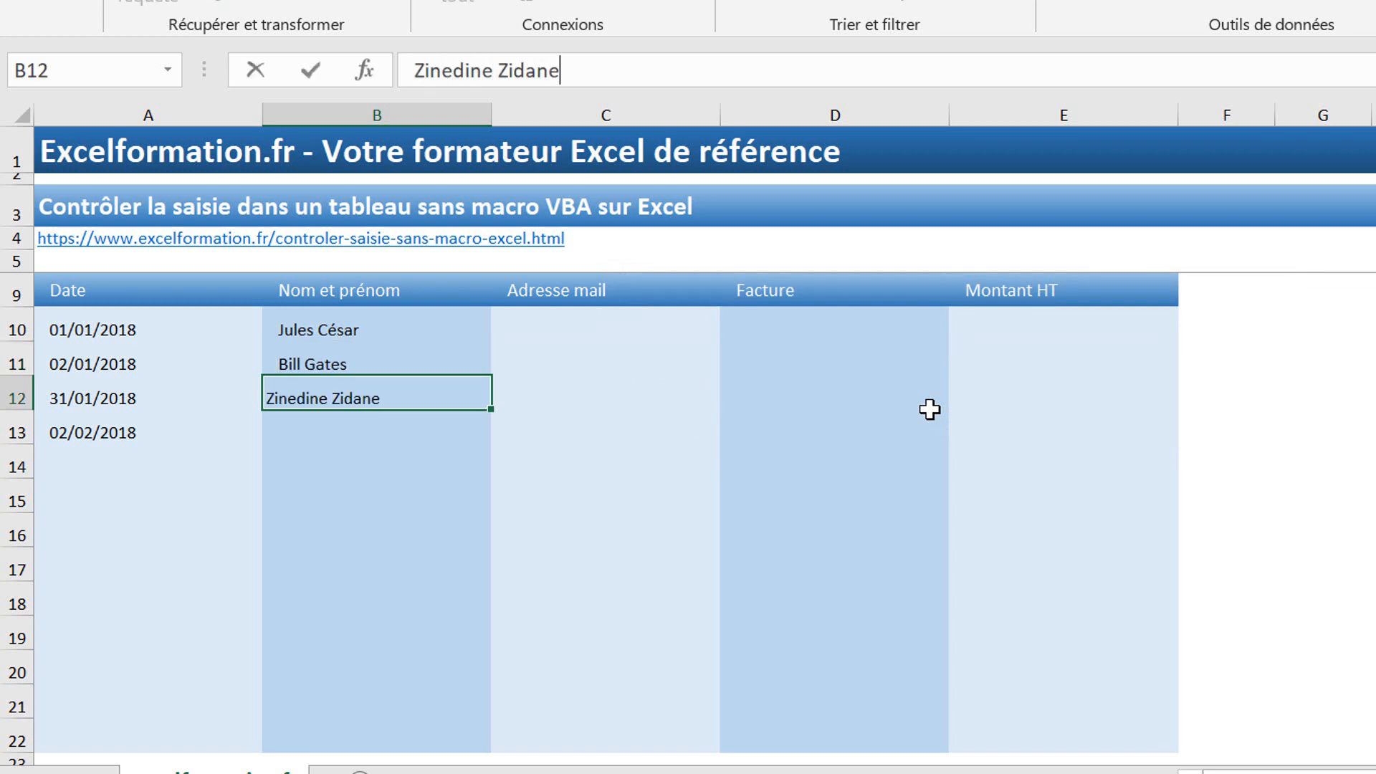
key(Return)
text(Na)
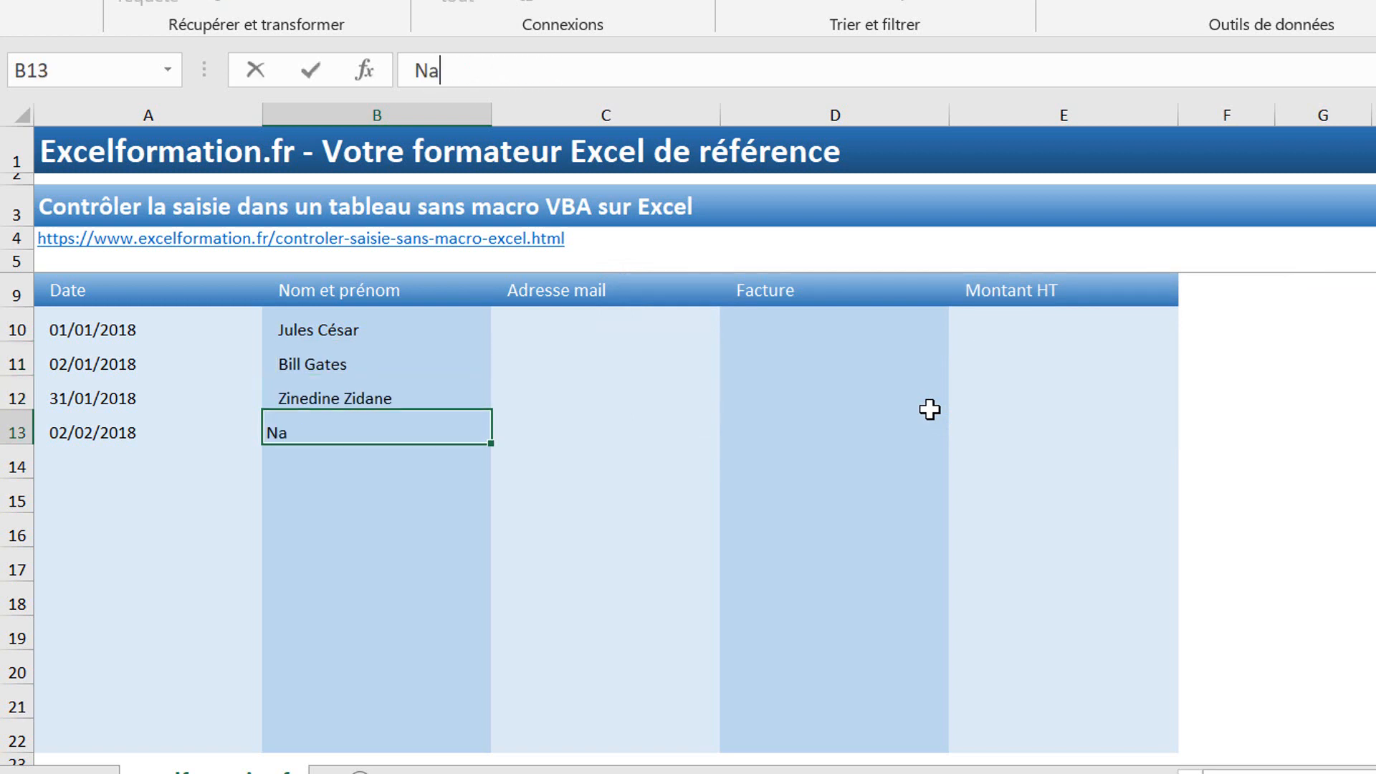
text(poléon Bonaparte)
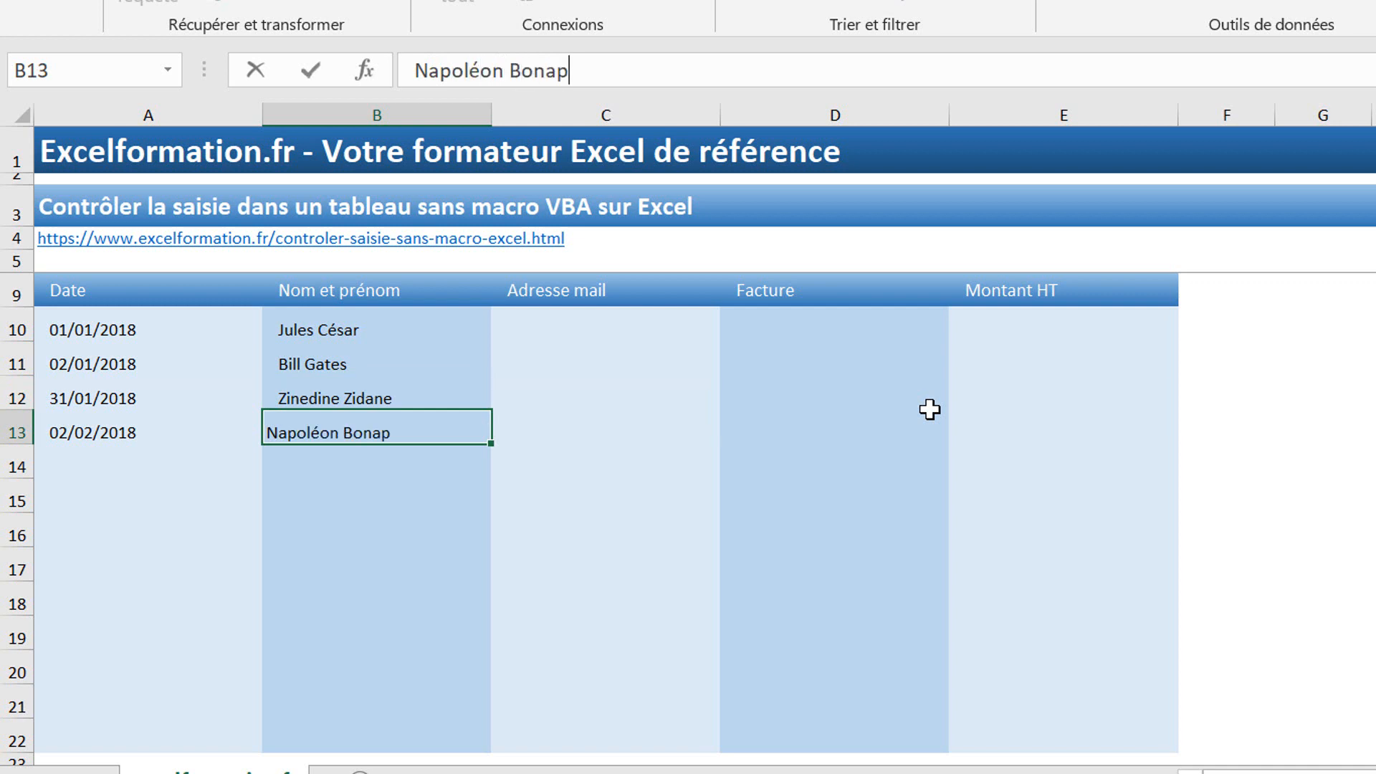
key(Return)
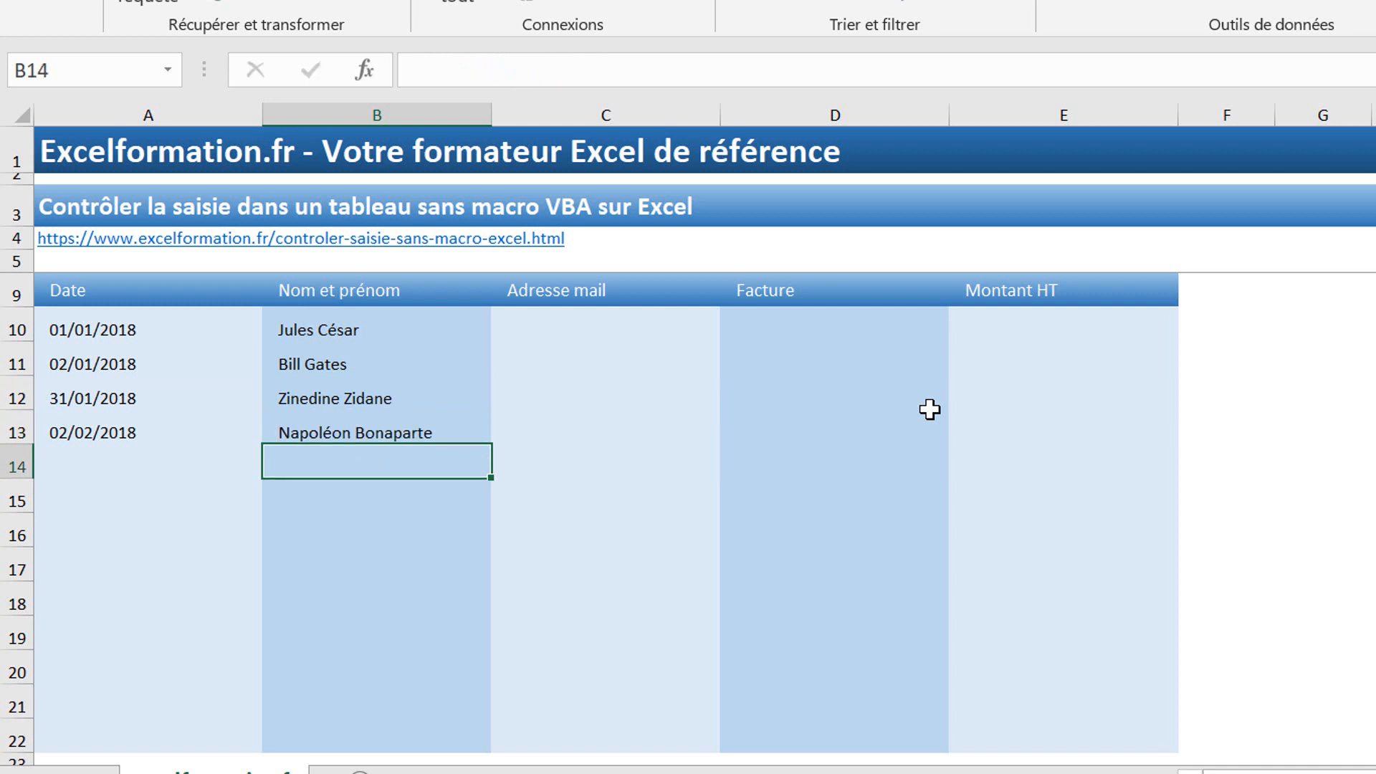
click(579, 322)
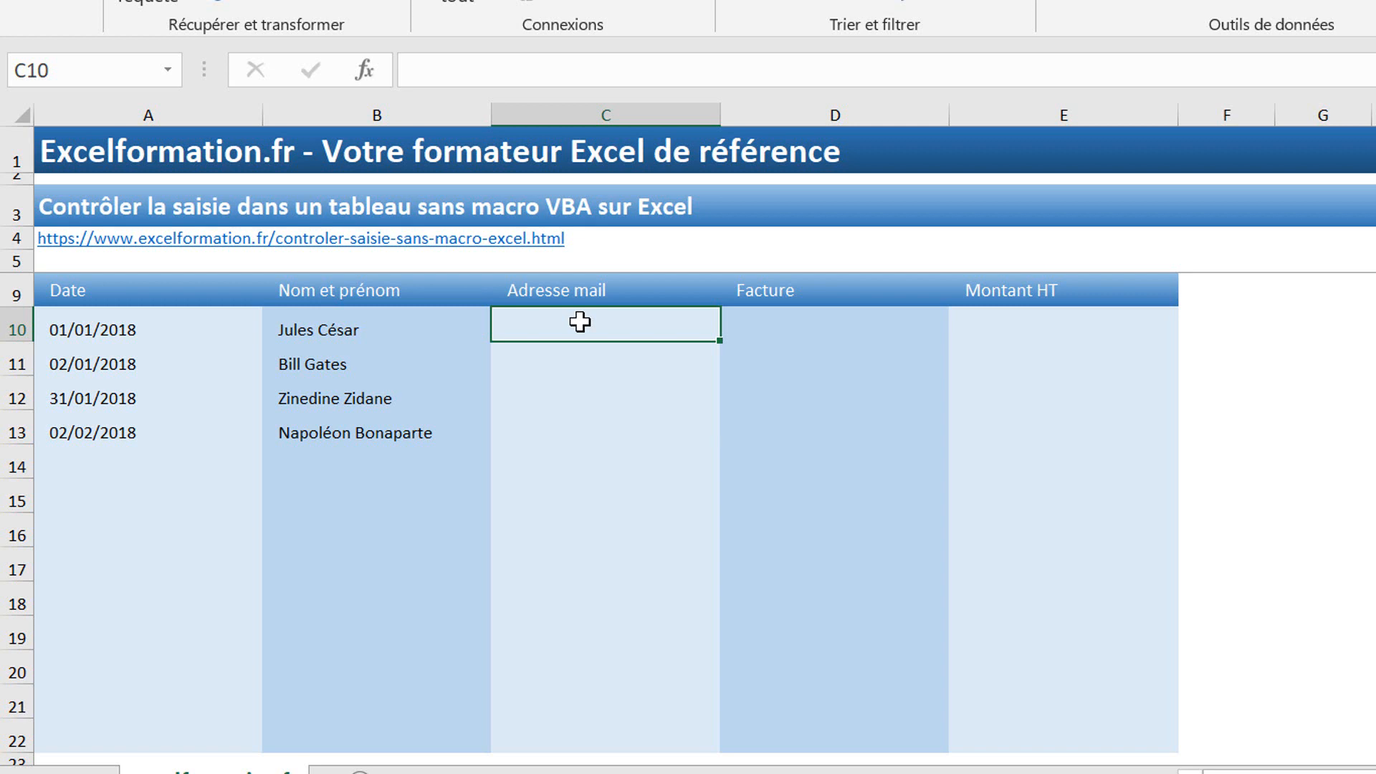
Step: Select the Adresse mail cells C10:C22 and start a Personnalisé (custom) data validation rule
drag(613, 327, 627, 744)
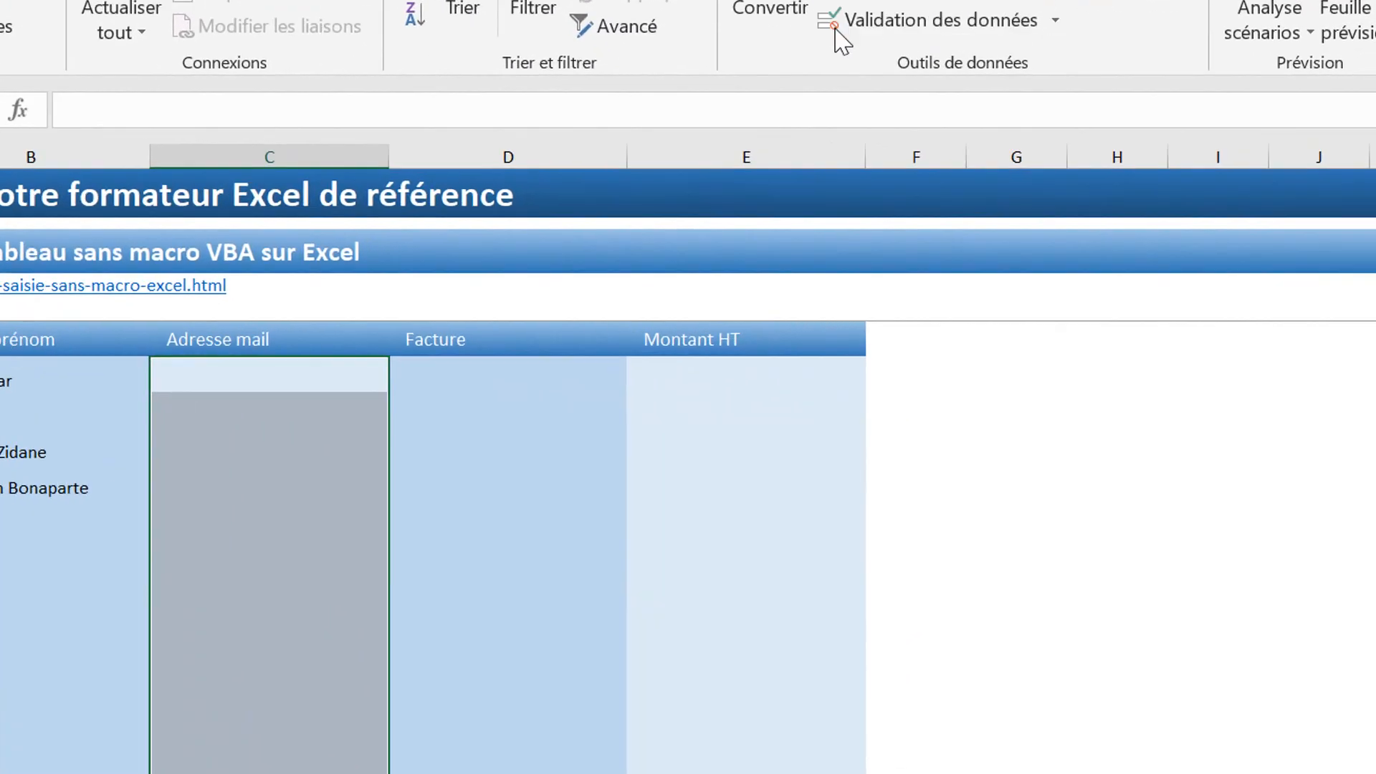
click(1012, 132)
click(901, 397)
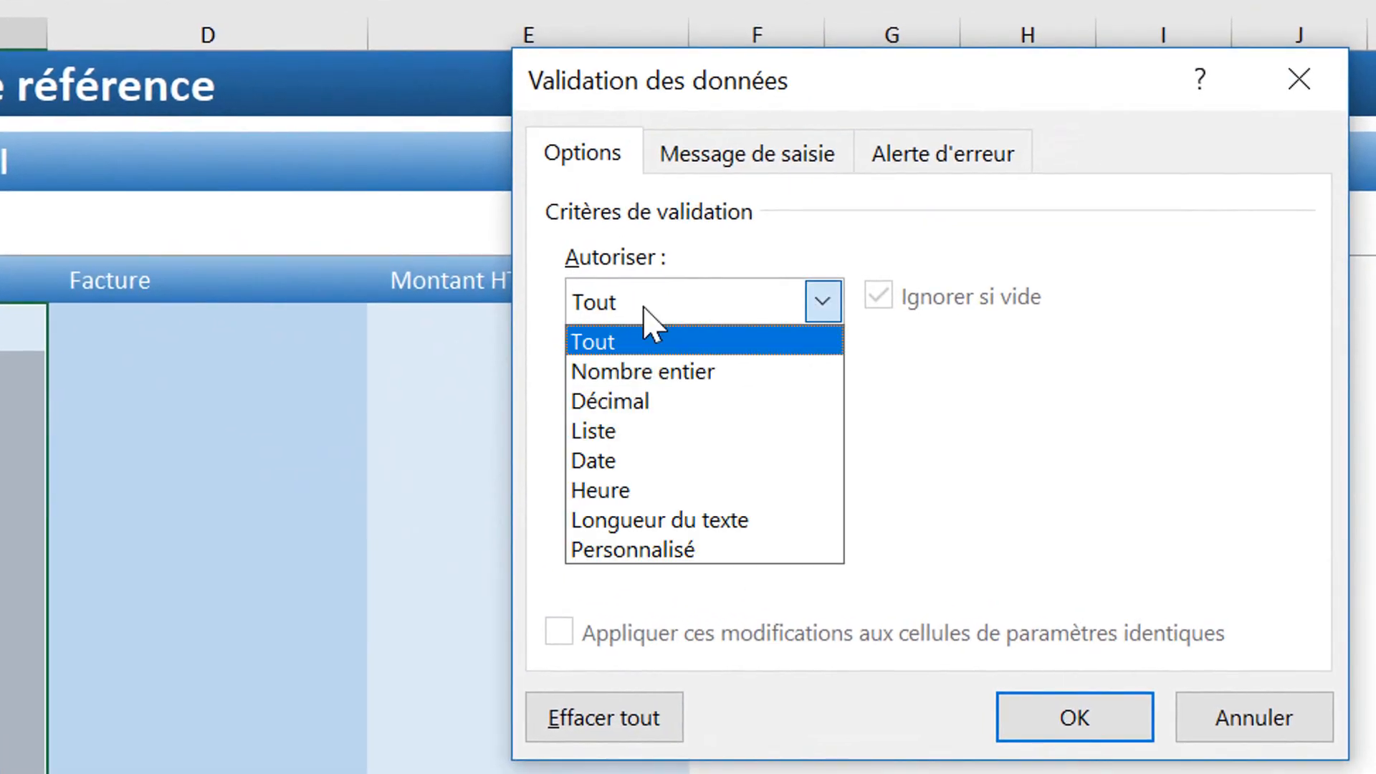
click(638, 549)
click(624, 494)
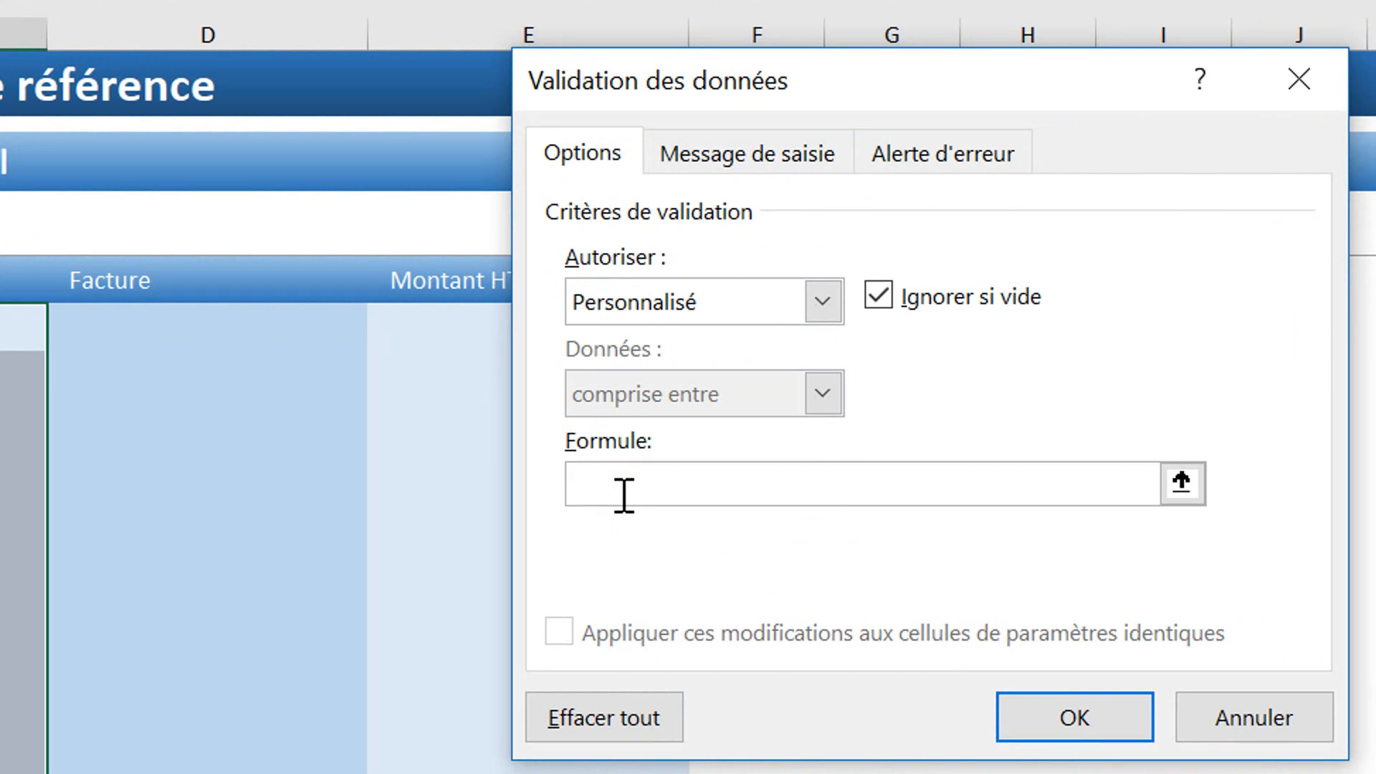
Step: Enter the formula =et(estnum(trouve("@";c10));droite(c10;3)=".fr") requiring an @ and a .fr ending
text(=et()
text(trouve("@")
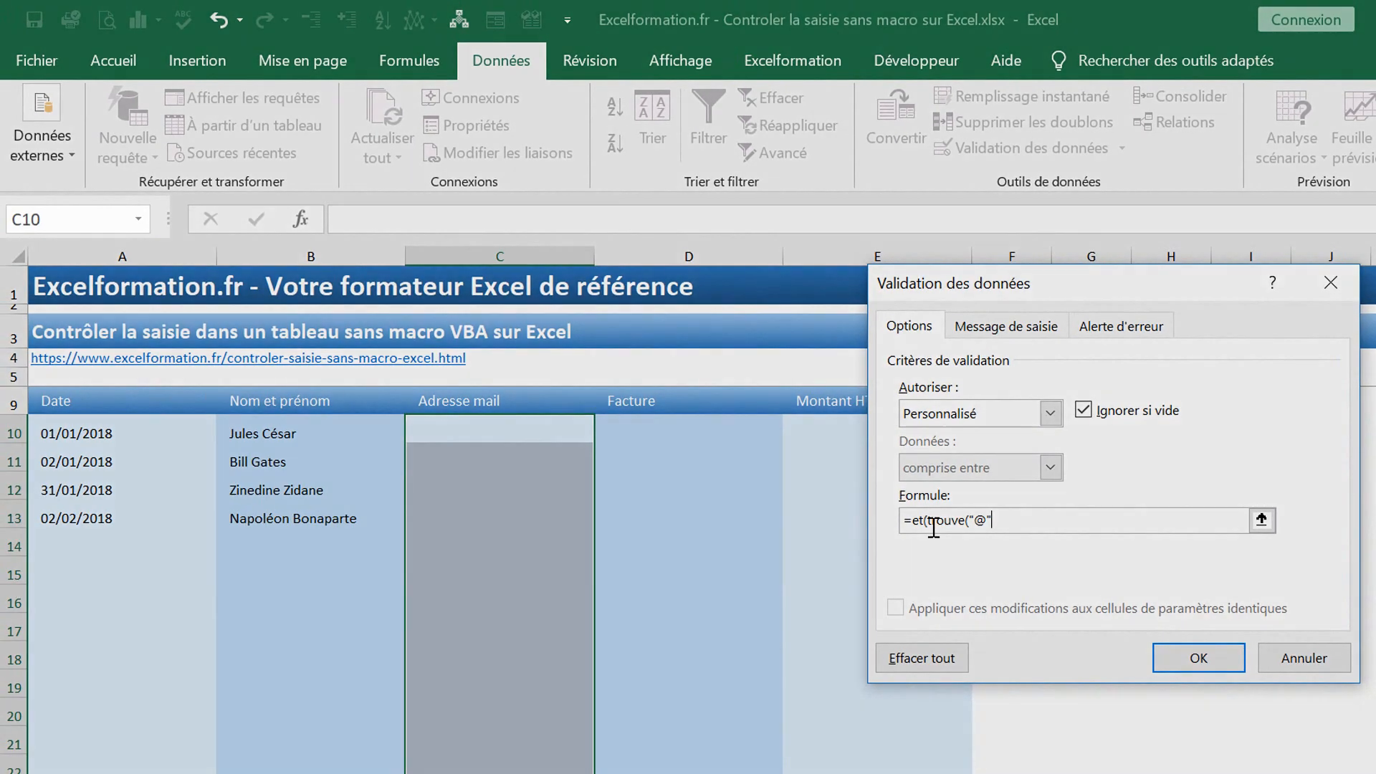
text(;c10))
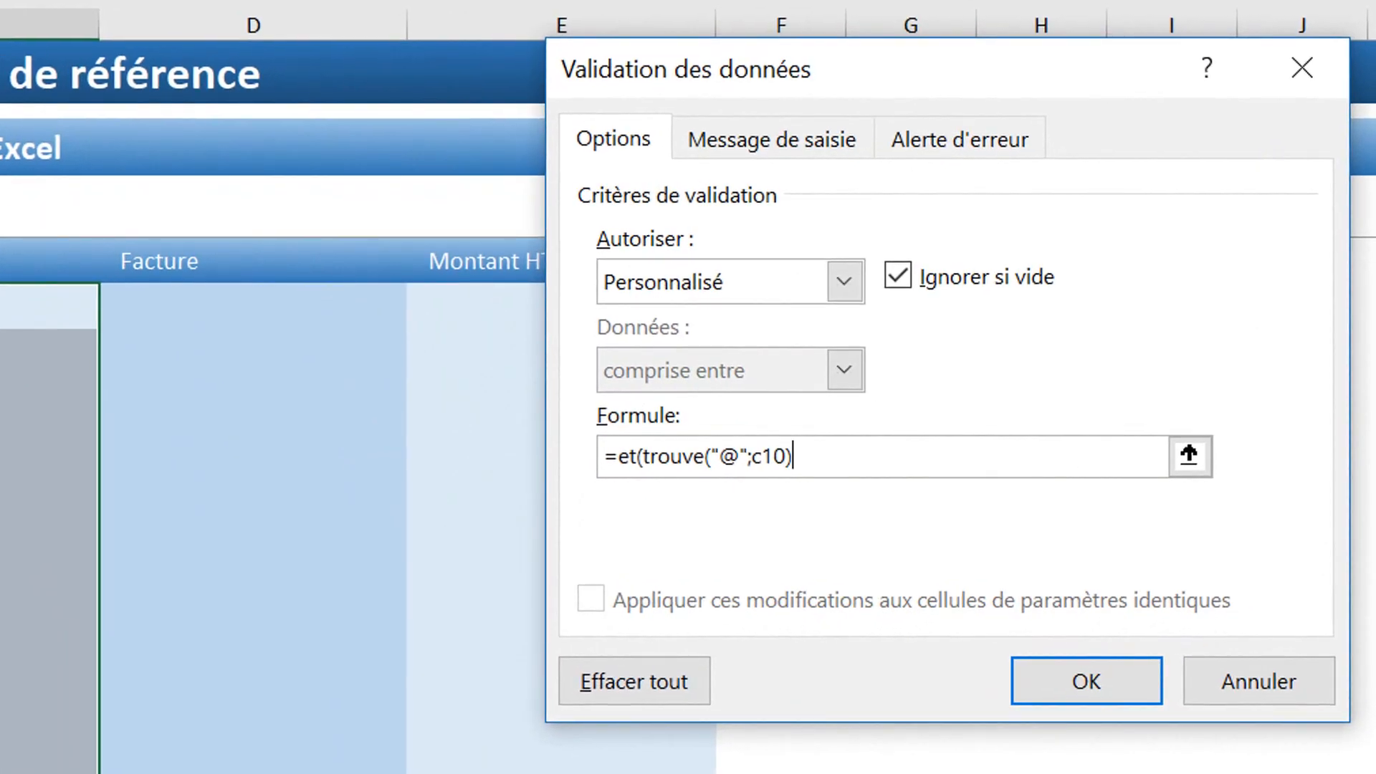
click(643, 456)
text(est)
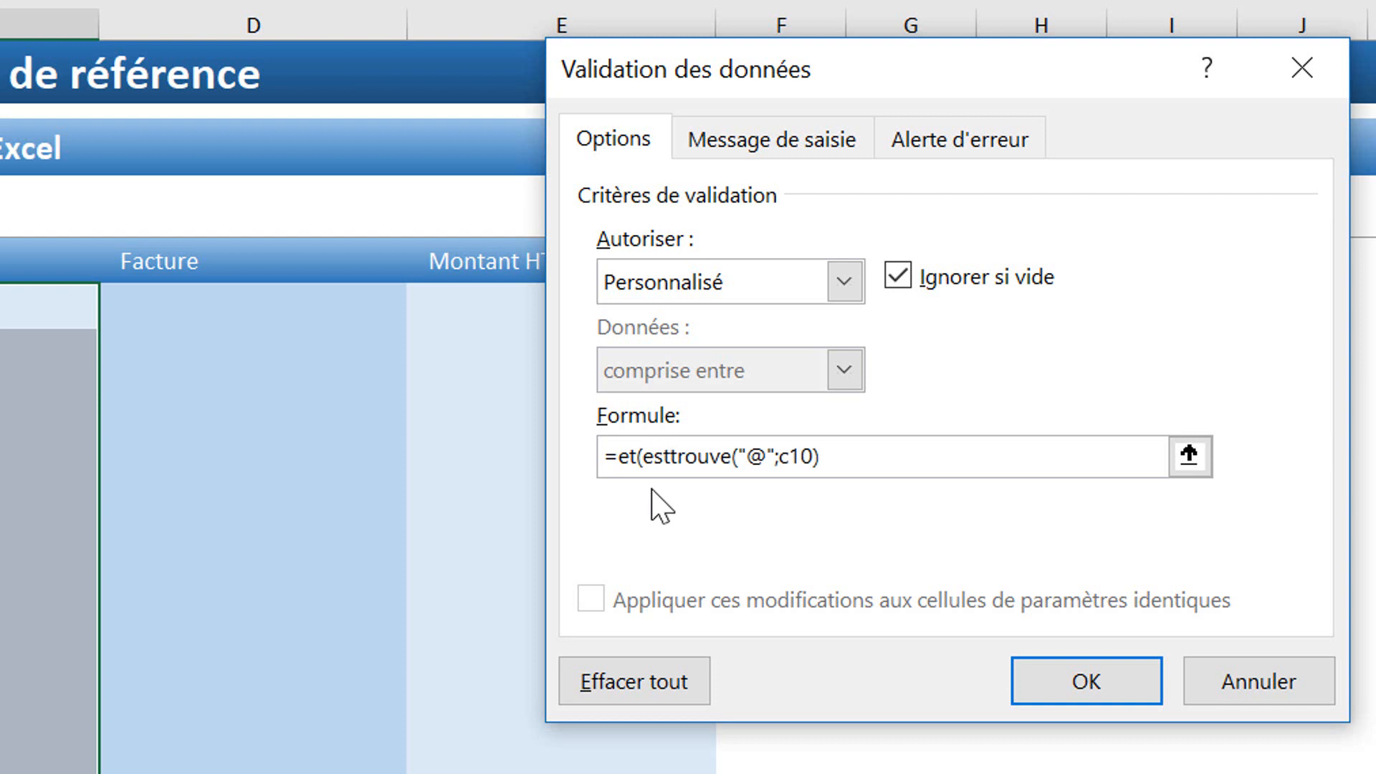
text(num()
click(959, 471)
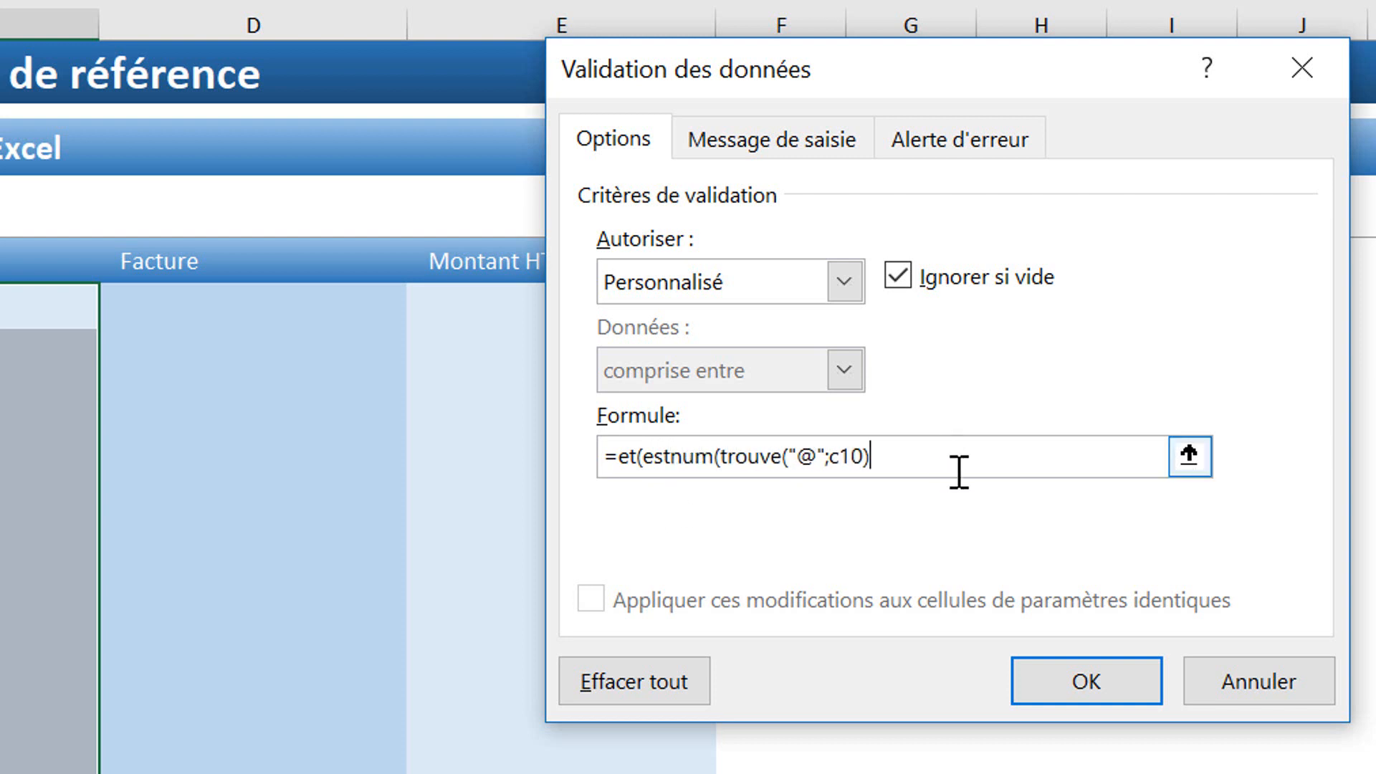
text();)
text(droite(c)
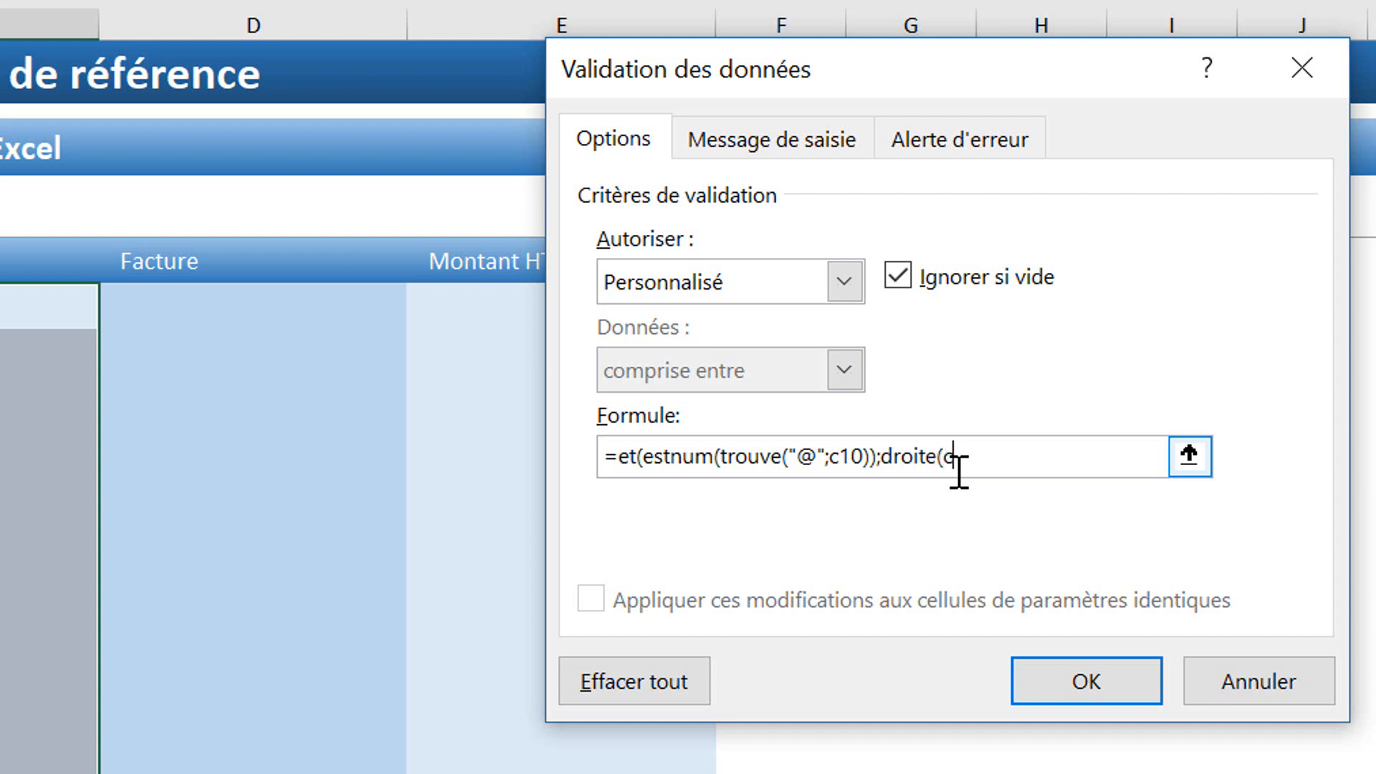
text(10;3)=".fr")
Step: Apply the e-mail rule and enter the first person's .fr address, adding the missing @ after rejection
click(1107, 706)
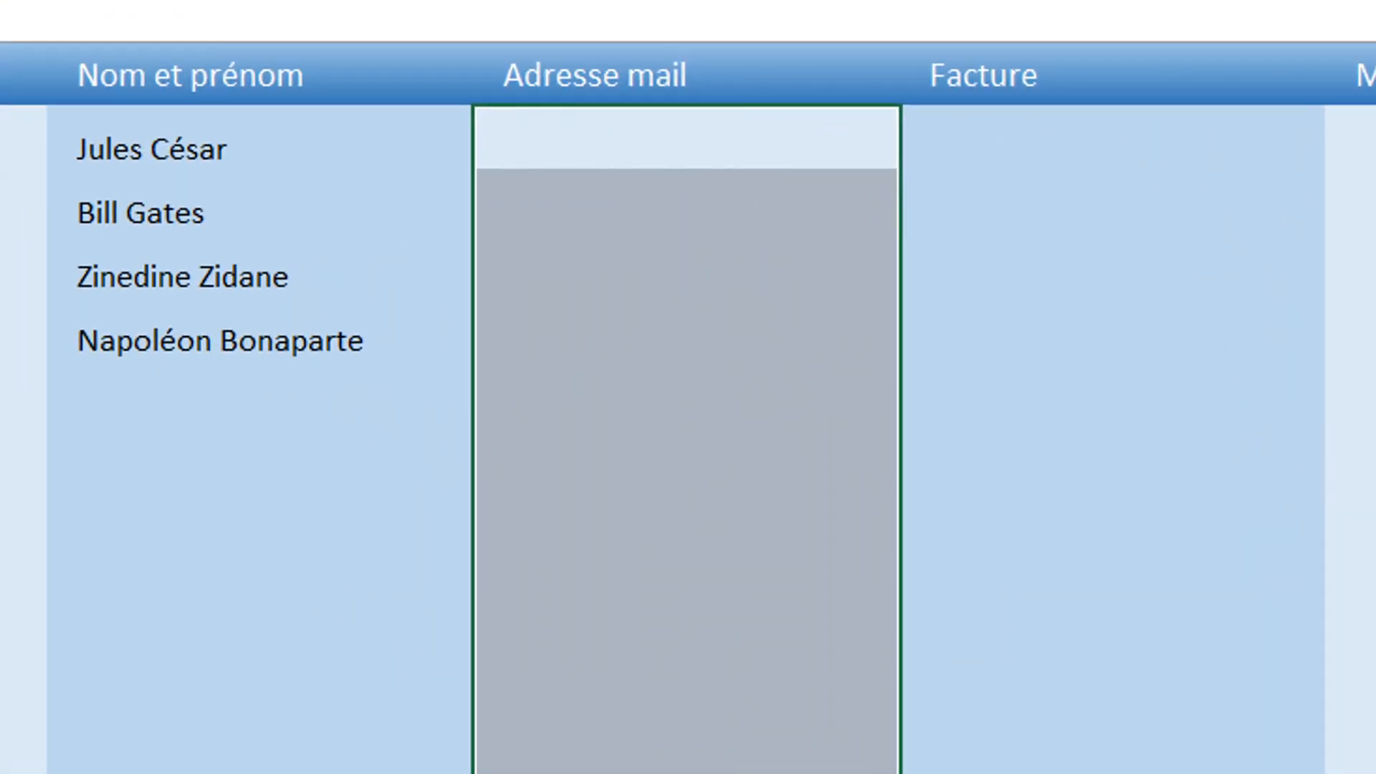
text(jules)
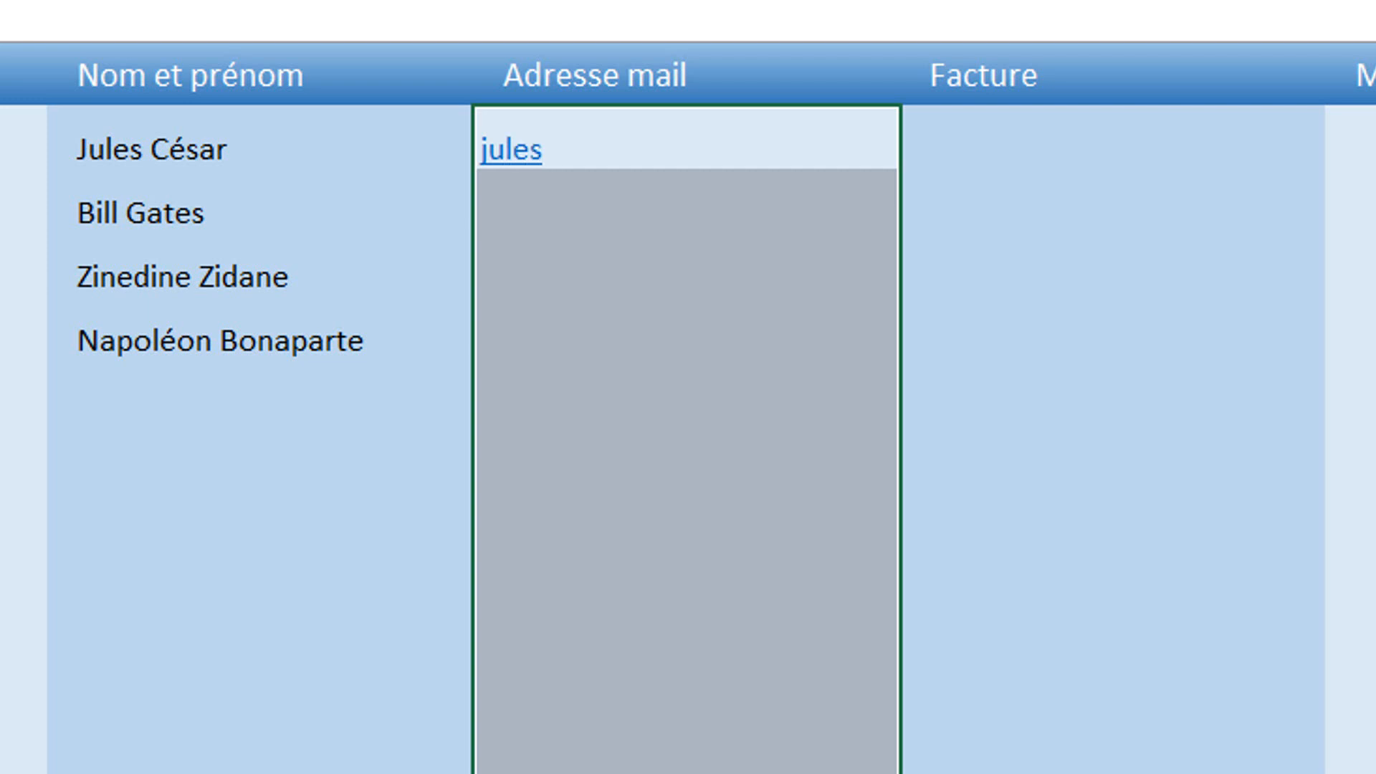
text(.césar)
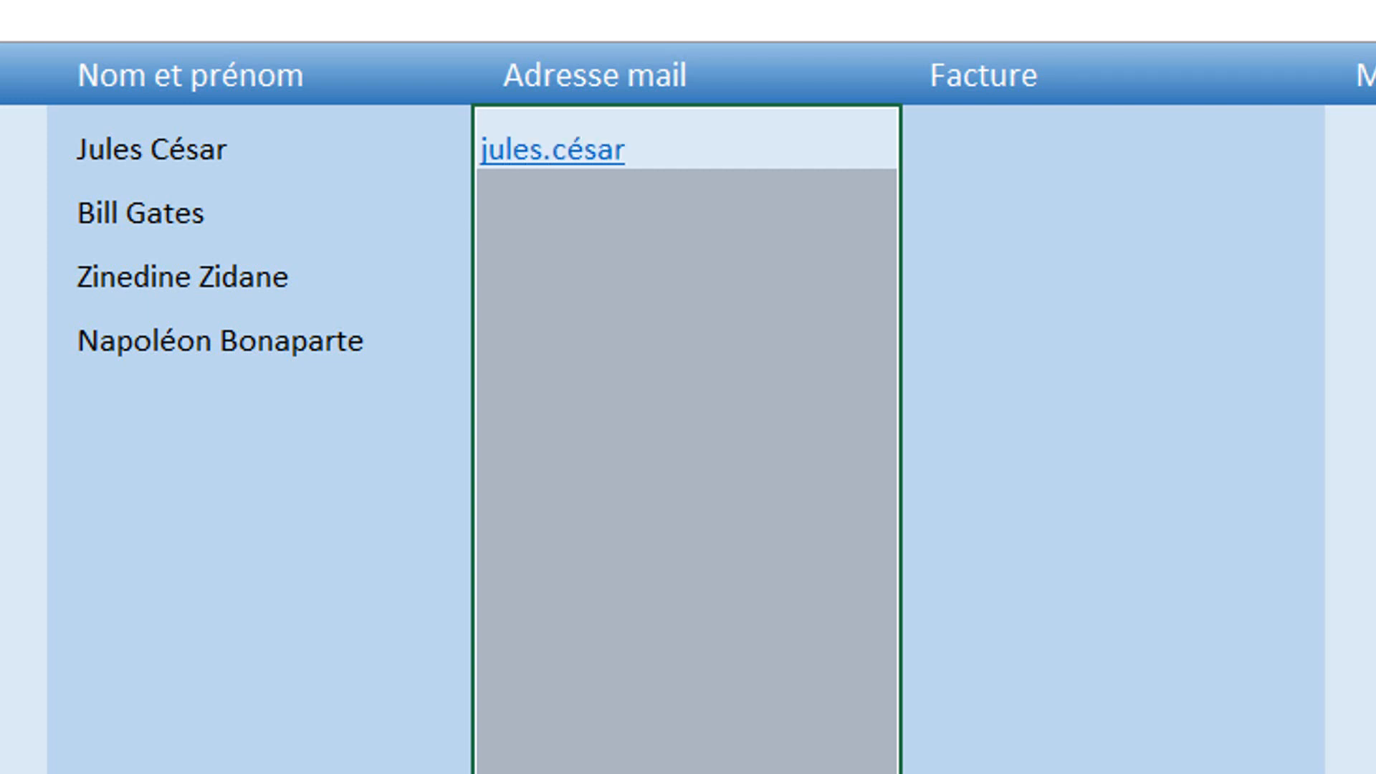
text(.fr)
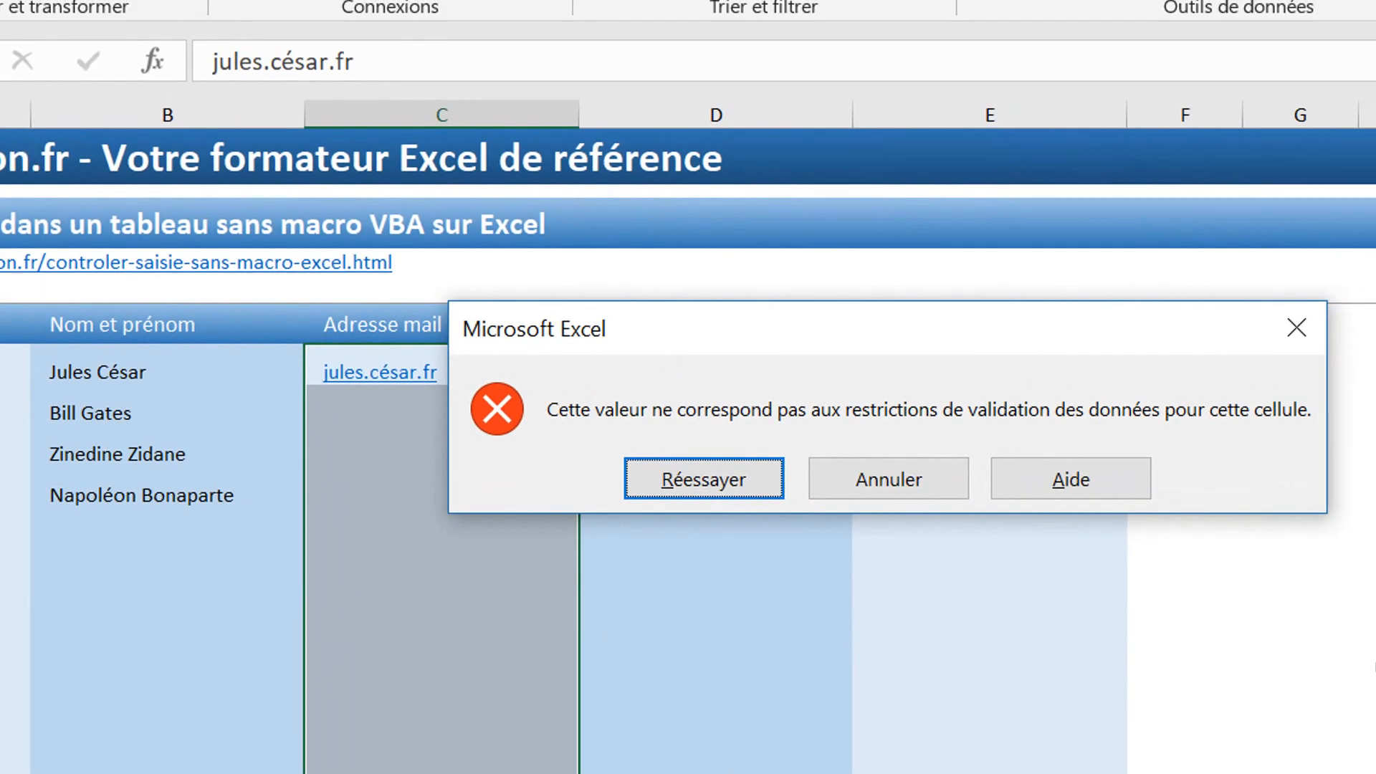
click(902, 481)
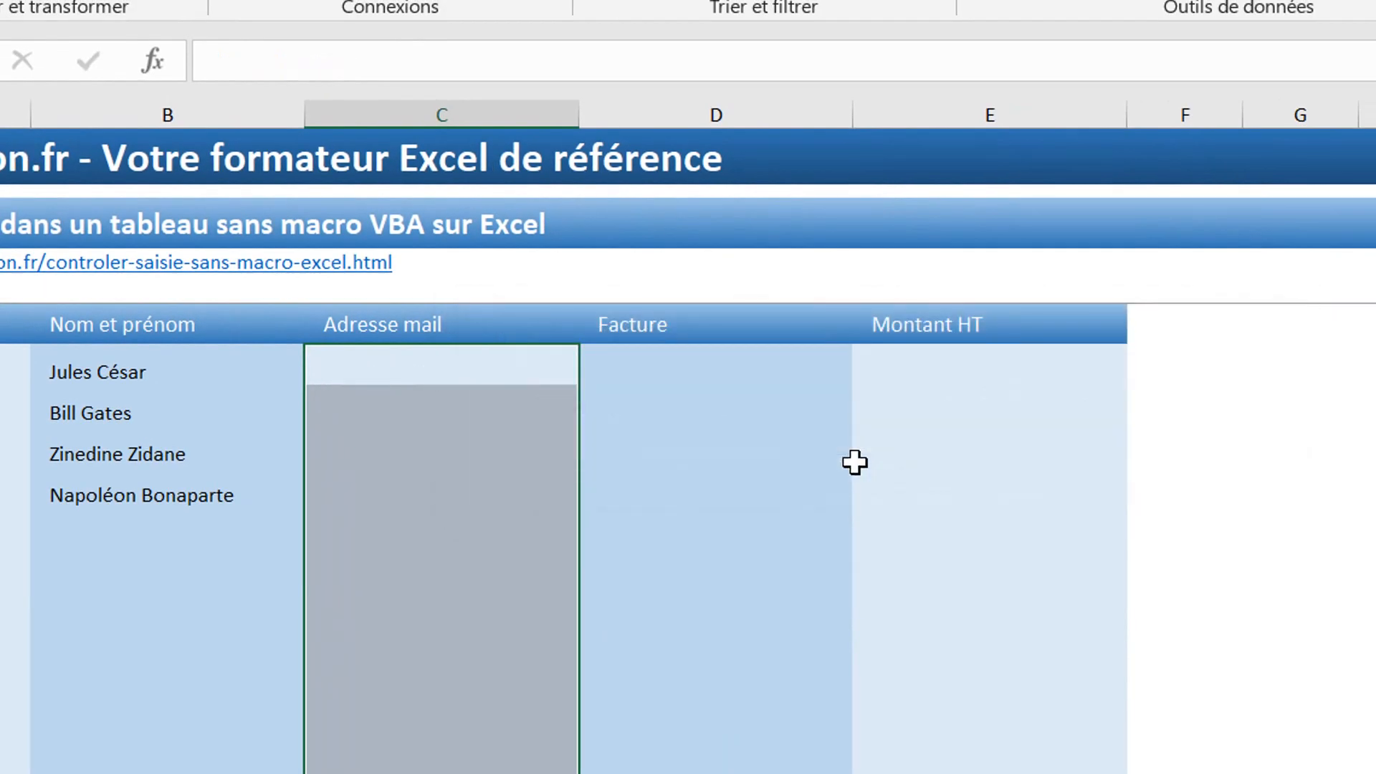
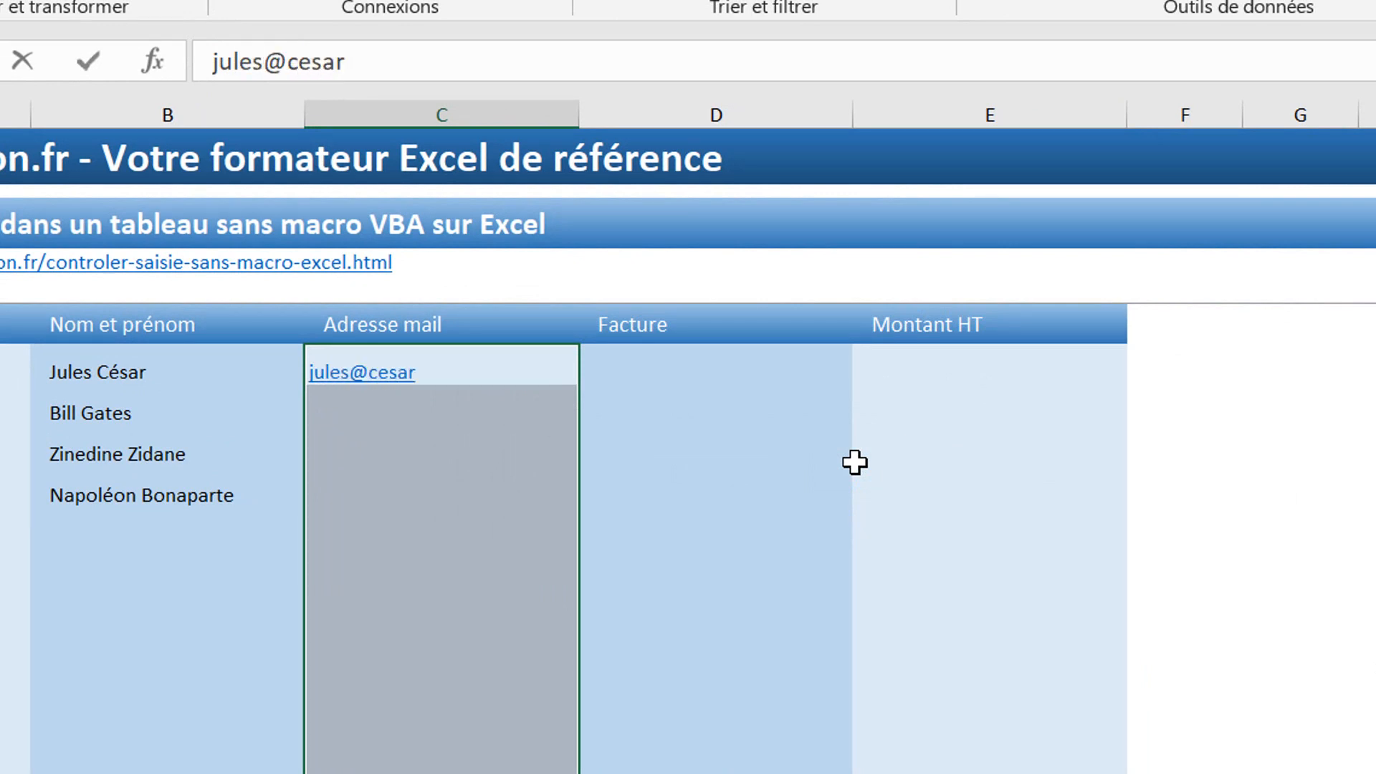
key(Return)
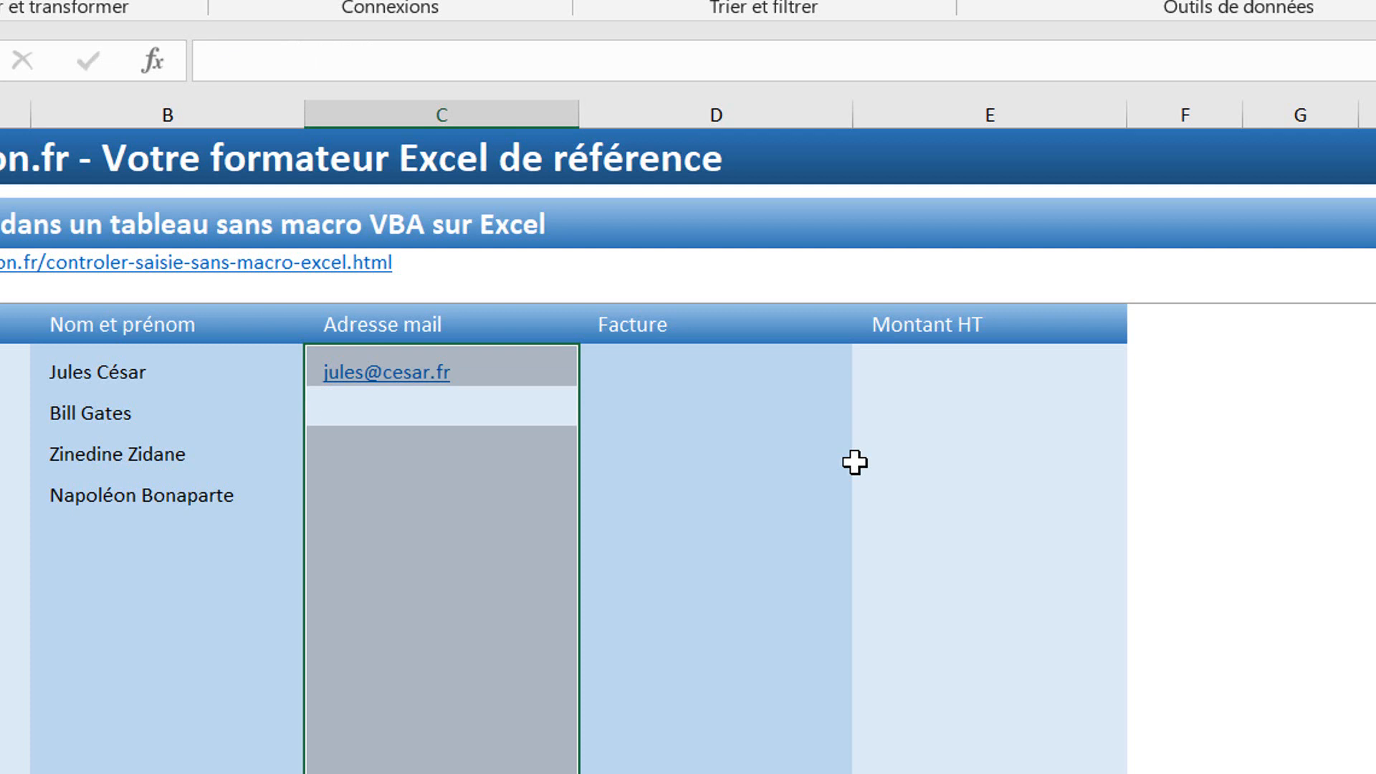
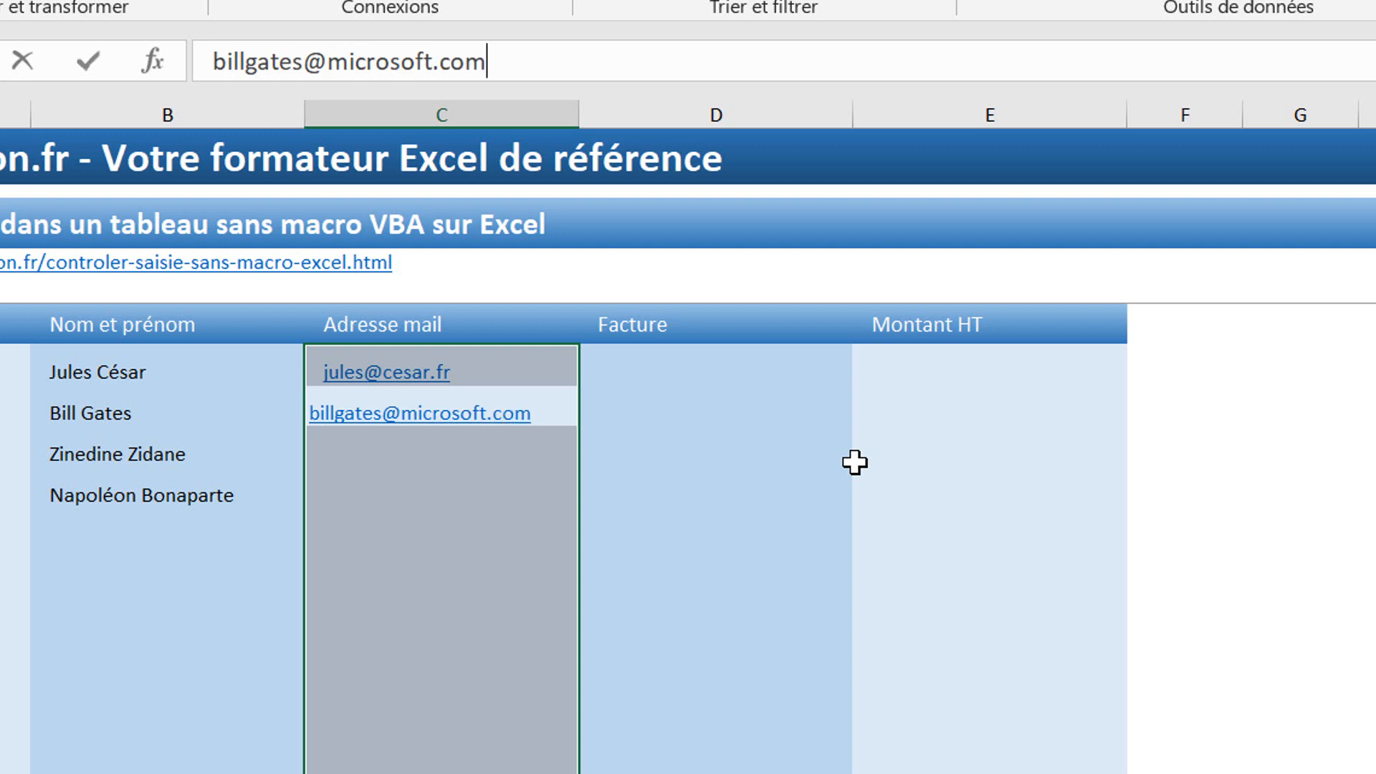
Step: Enter the second person's e-mail, changing the rejected .com ending to .fr
key(Return)
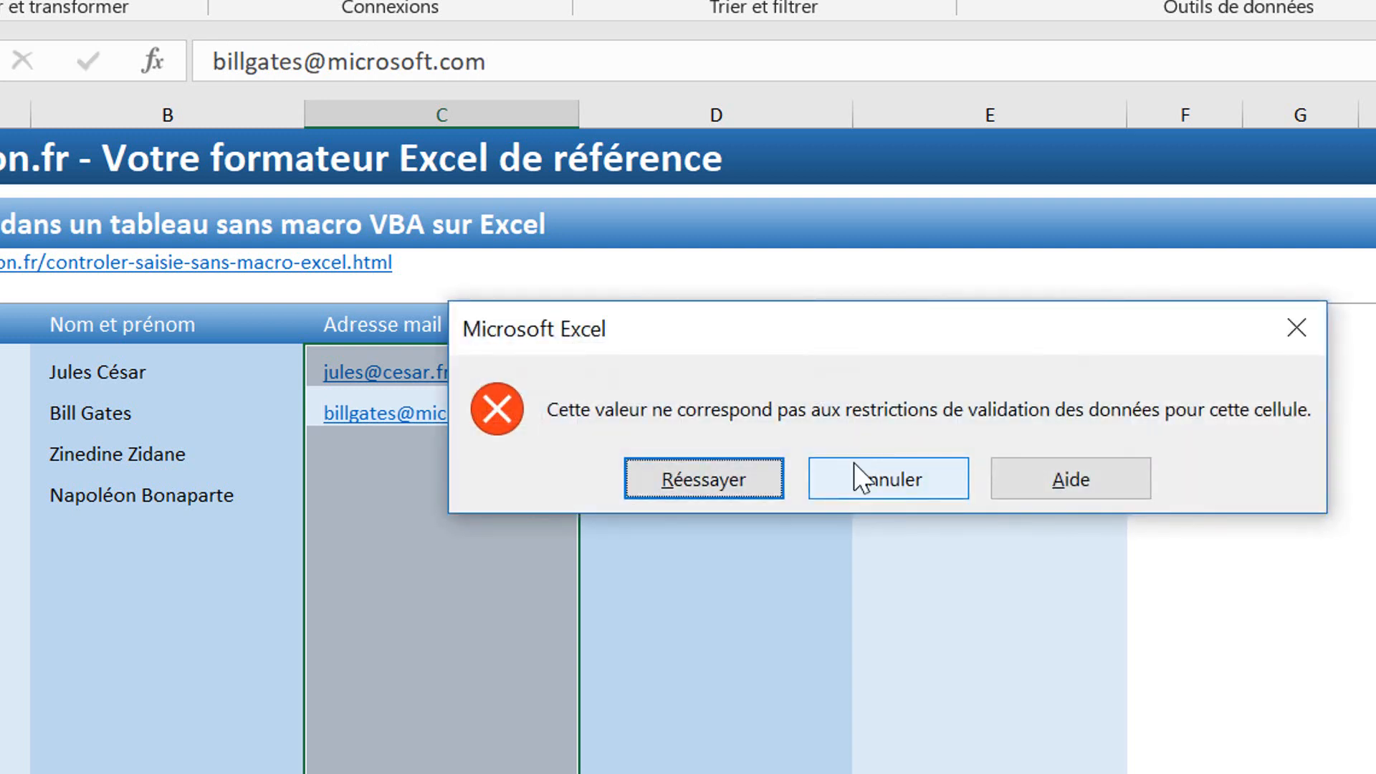
click(833, 469)
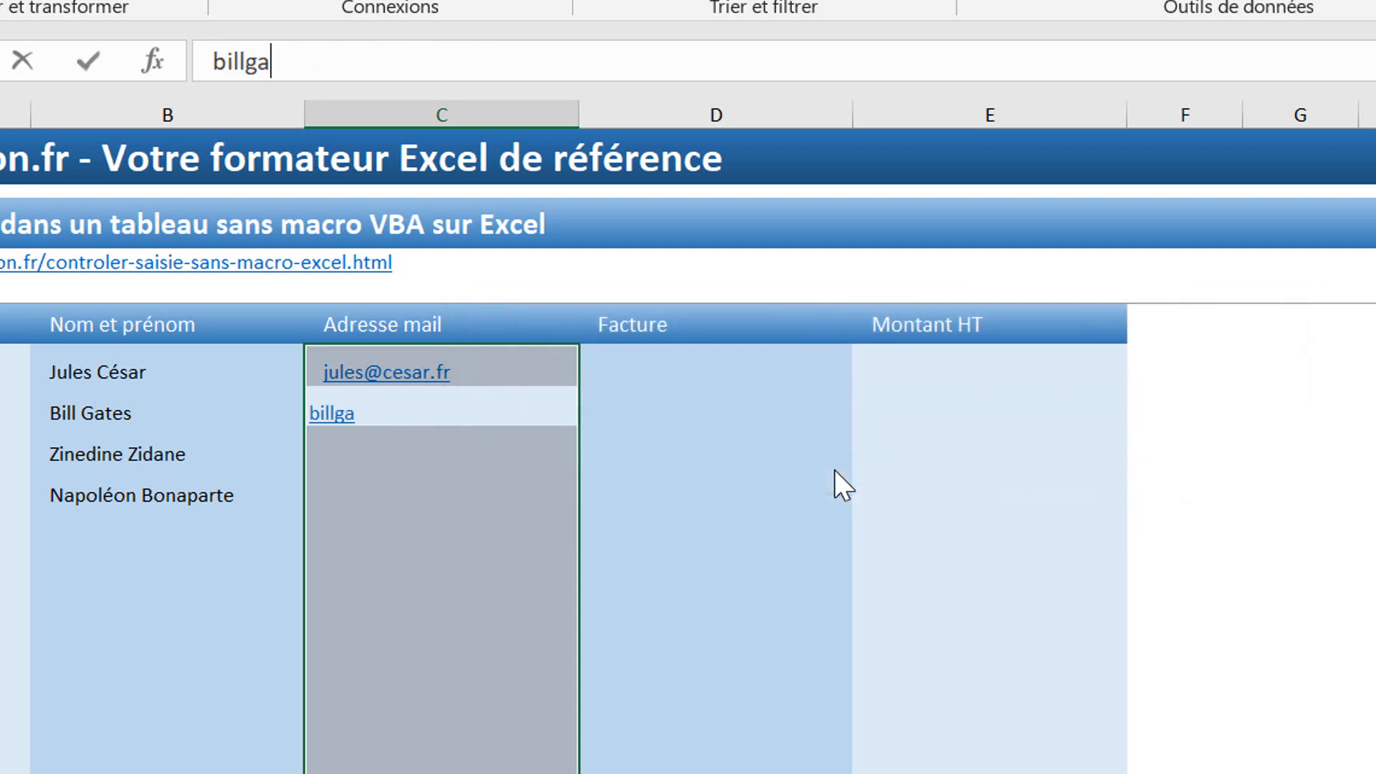
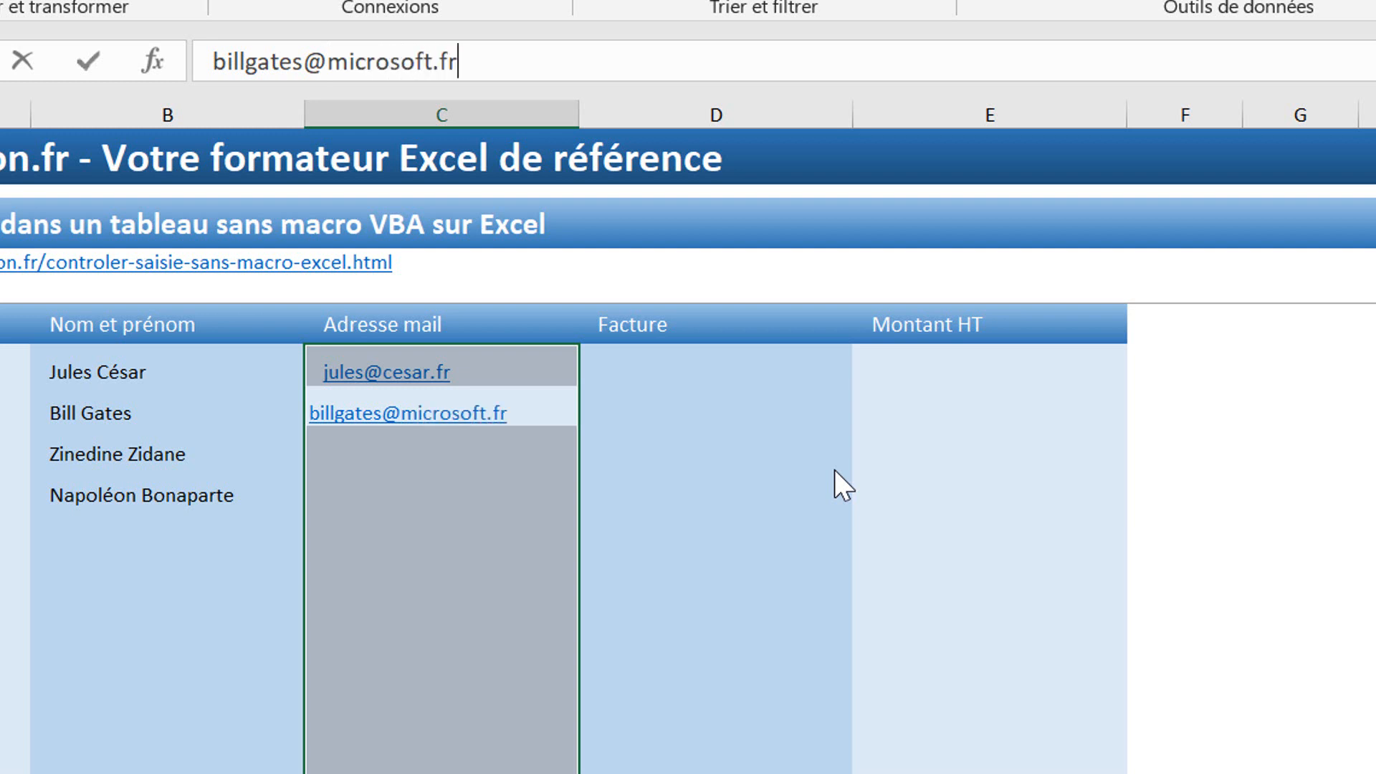
key(Return)
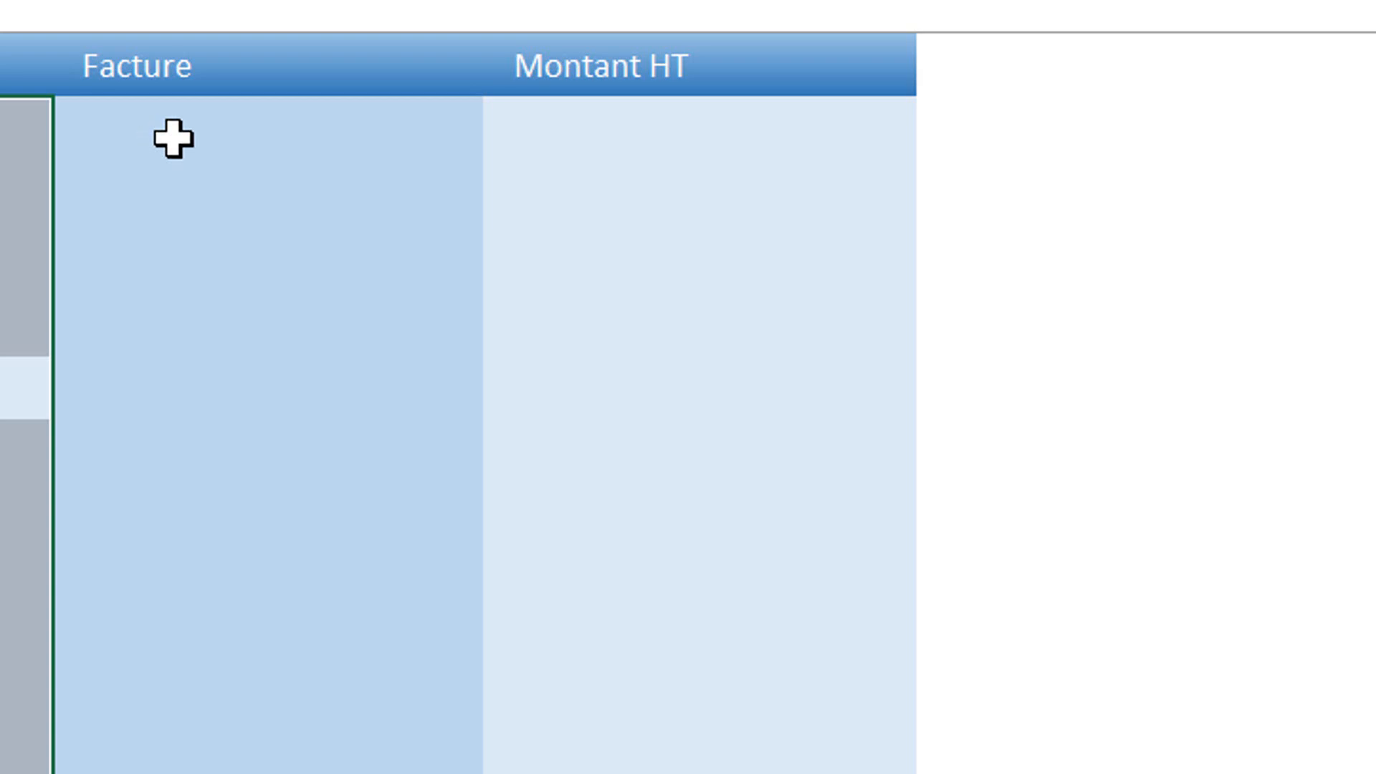
Step: Give the Facture cells the custom validation formula =et(gauche(d10;2)="fa";nbcar(d10)=8)
drag(135, 122, 273, 773)
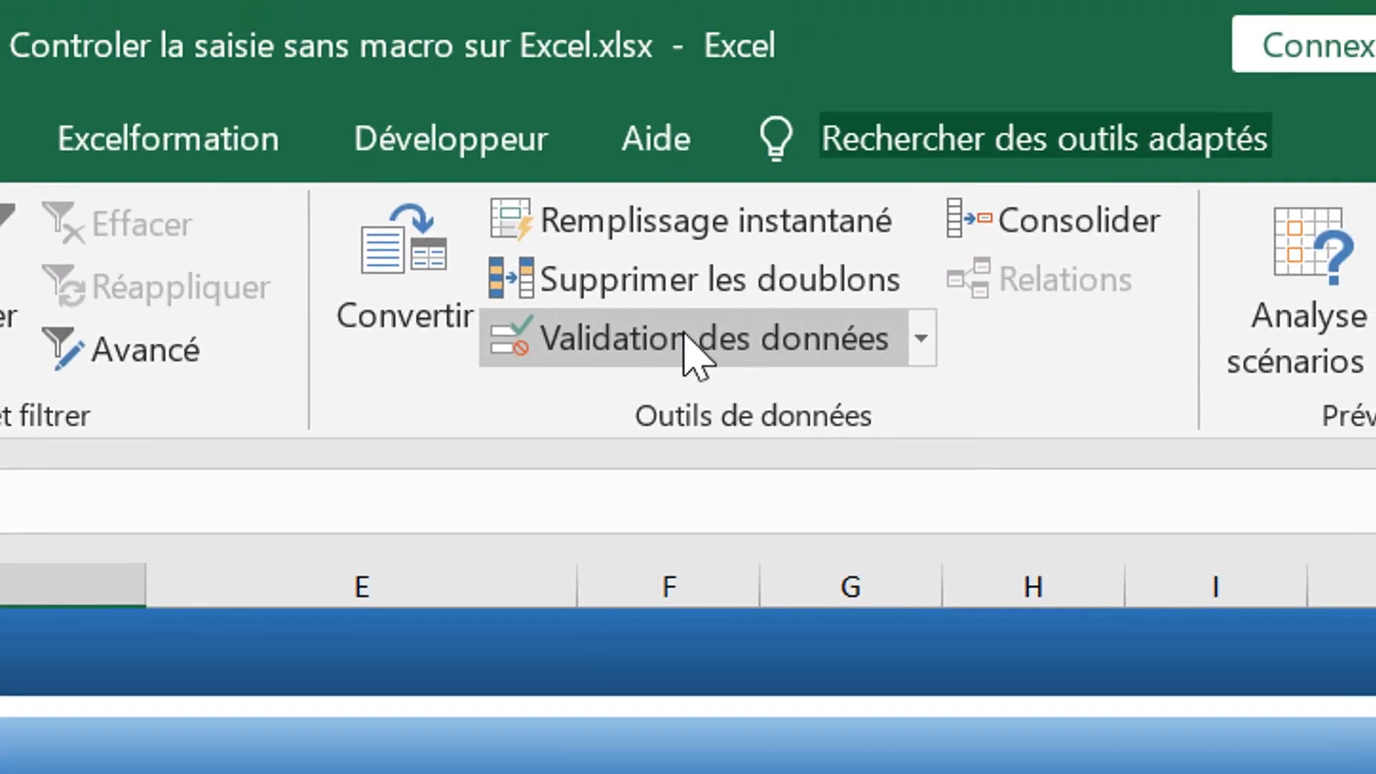
click(682, 338)
click(609, 728)
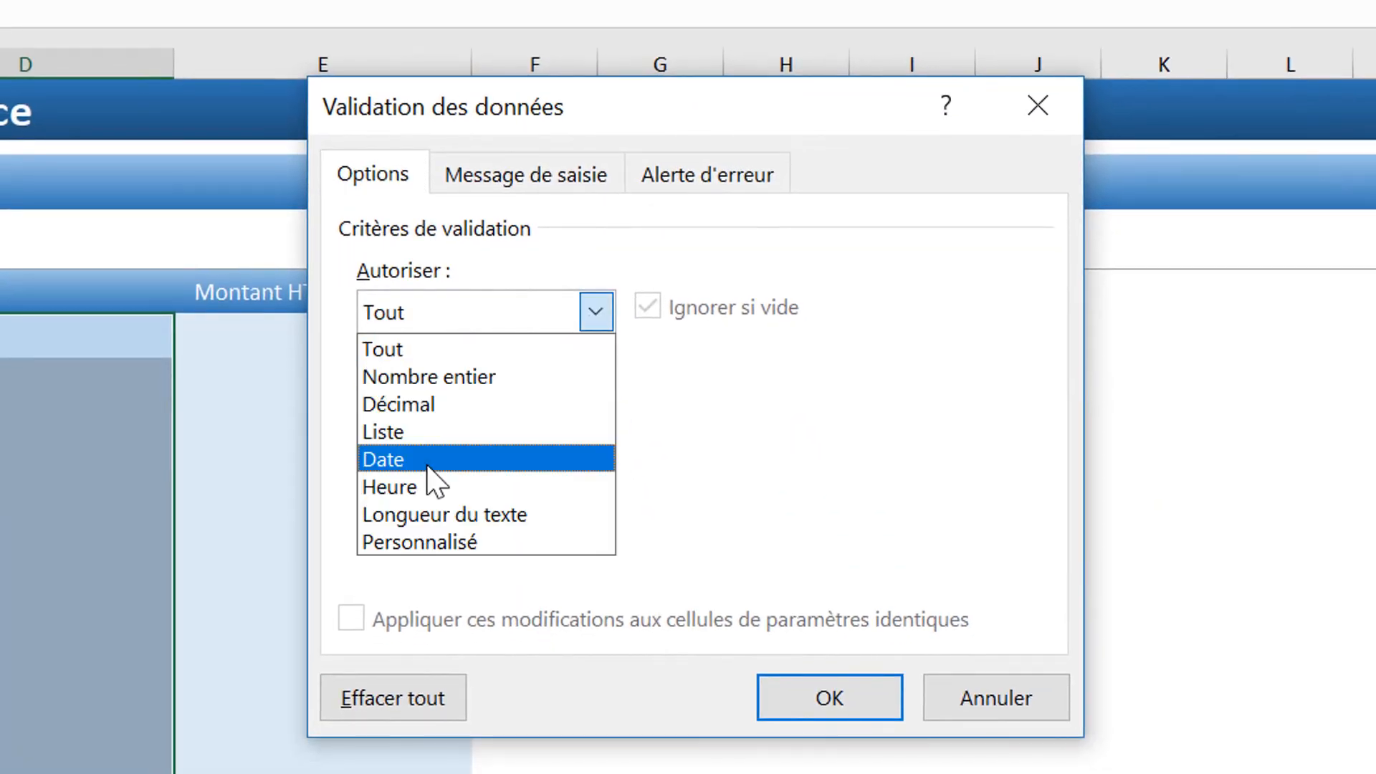
click(450, 542)
click(437, 486)
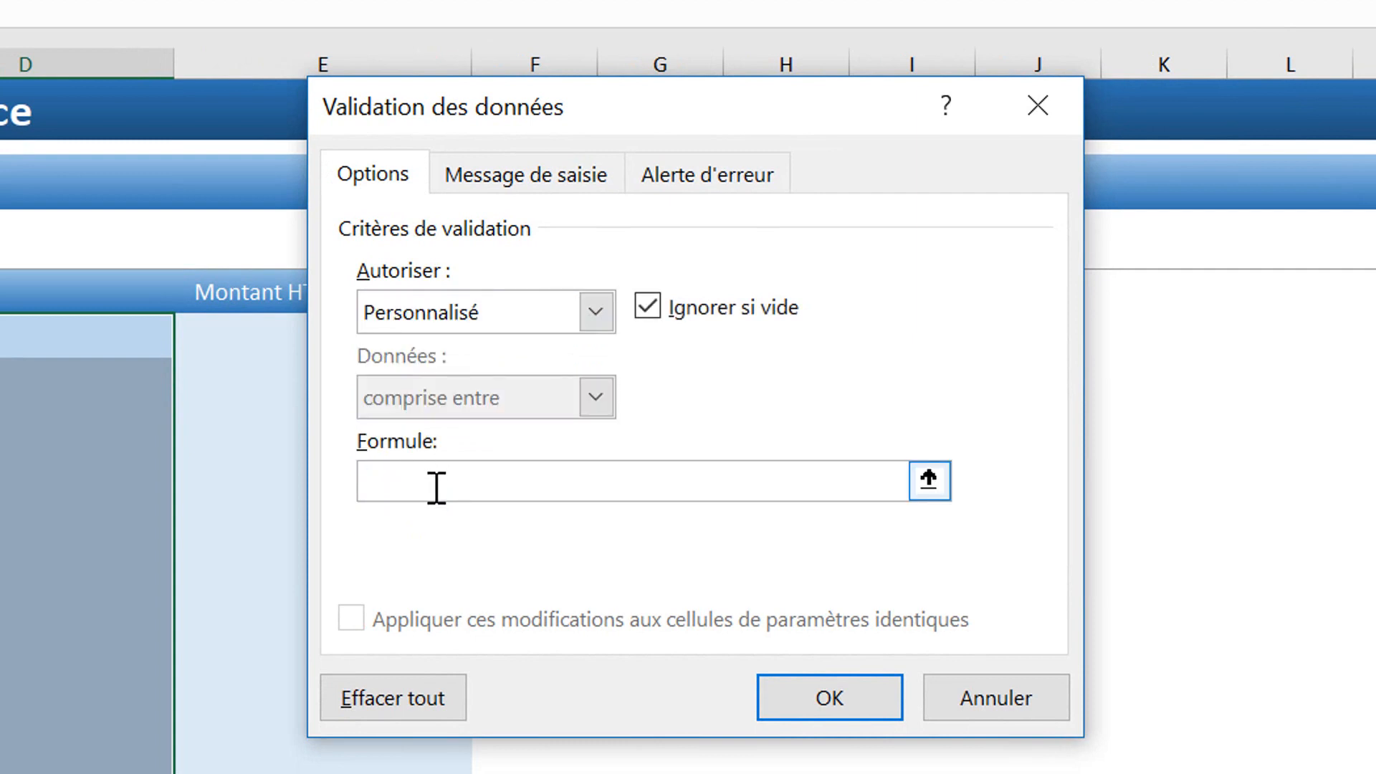
text(=et(gauche()
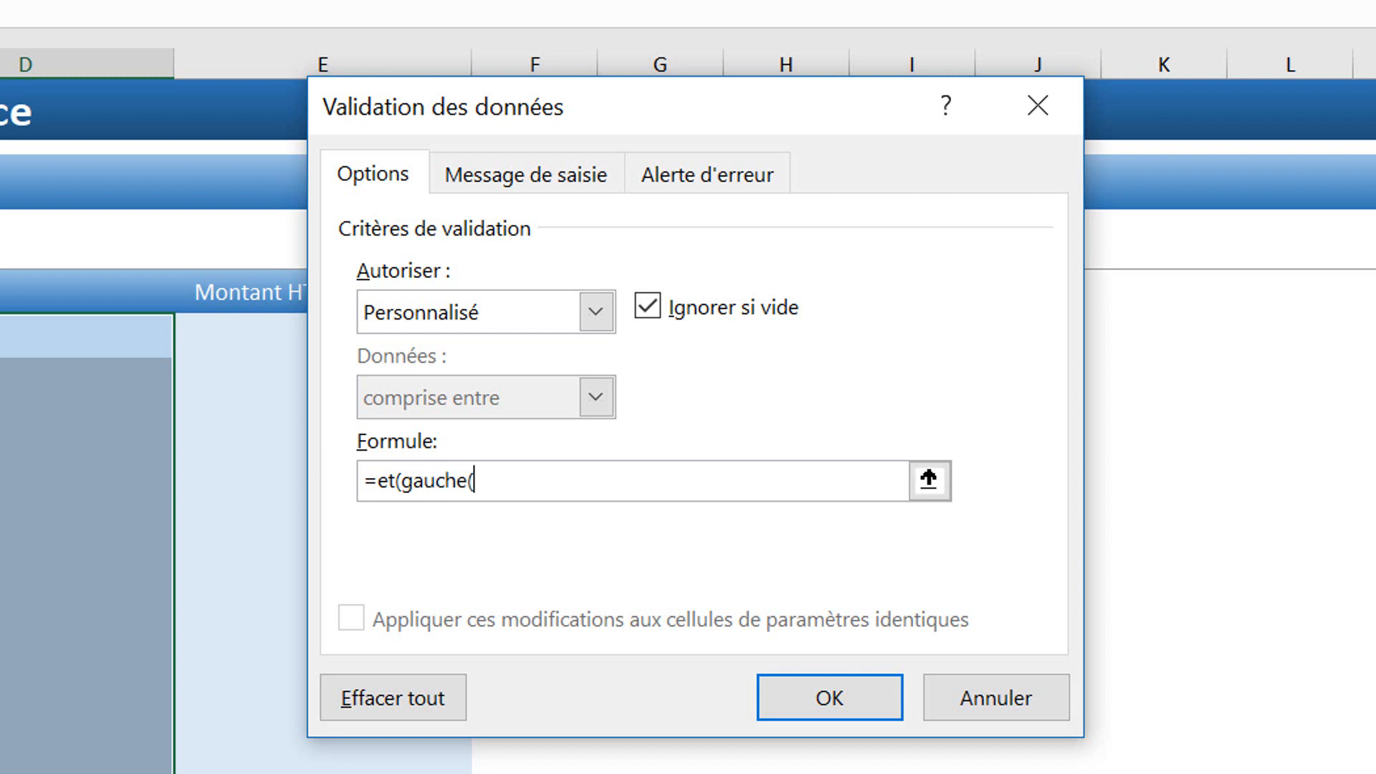
text(d10;2)="fa)
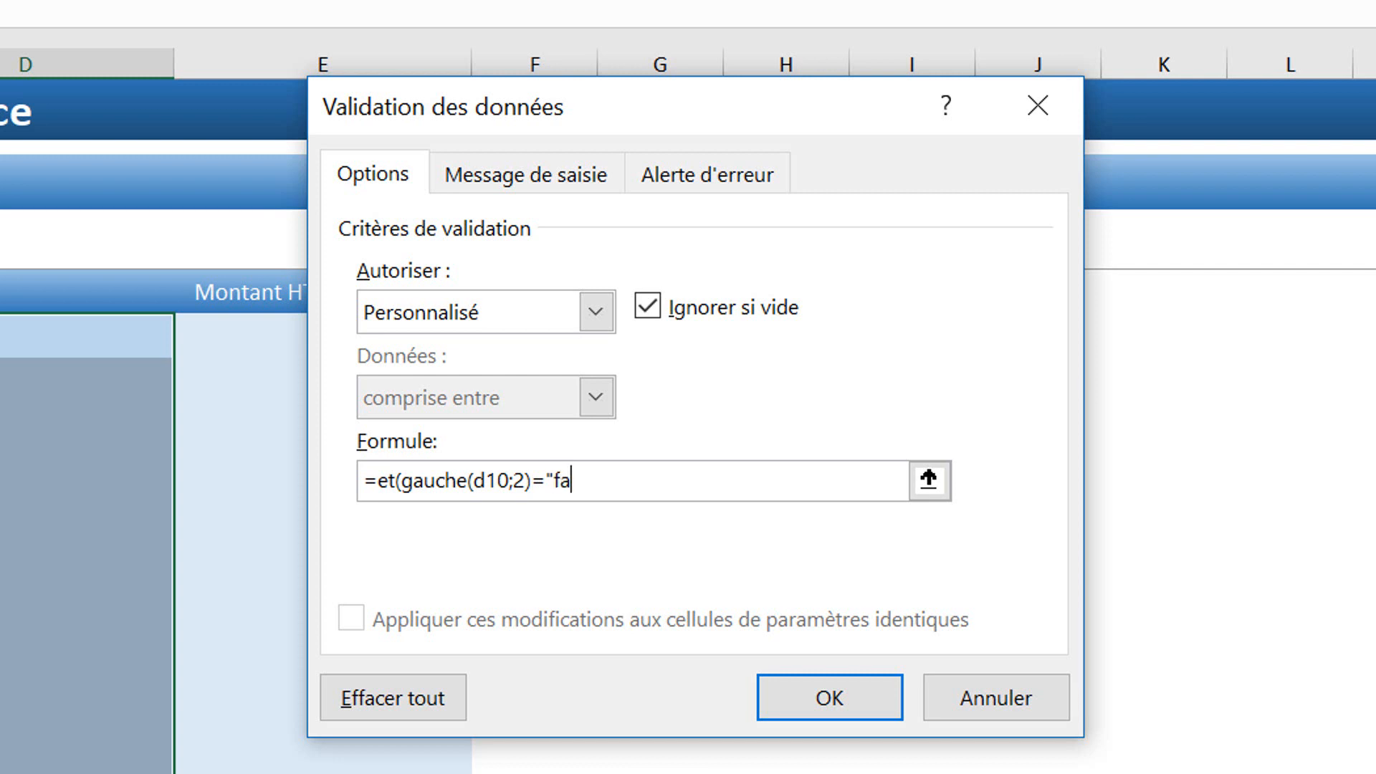
text(";nbcar(d)
text(10)=)
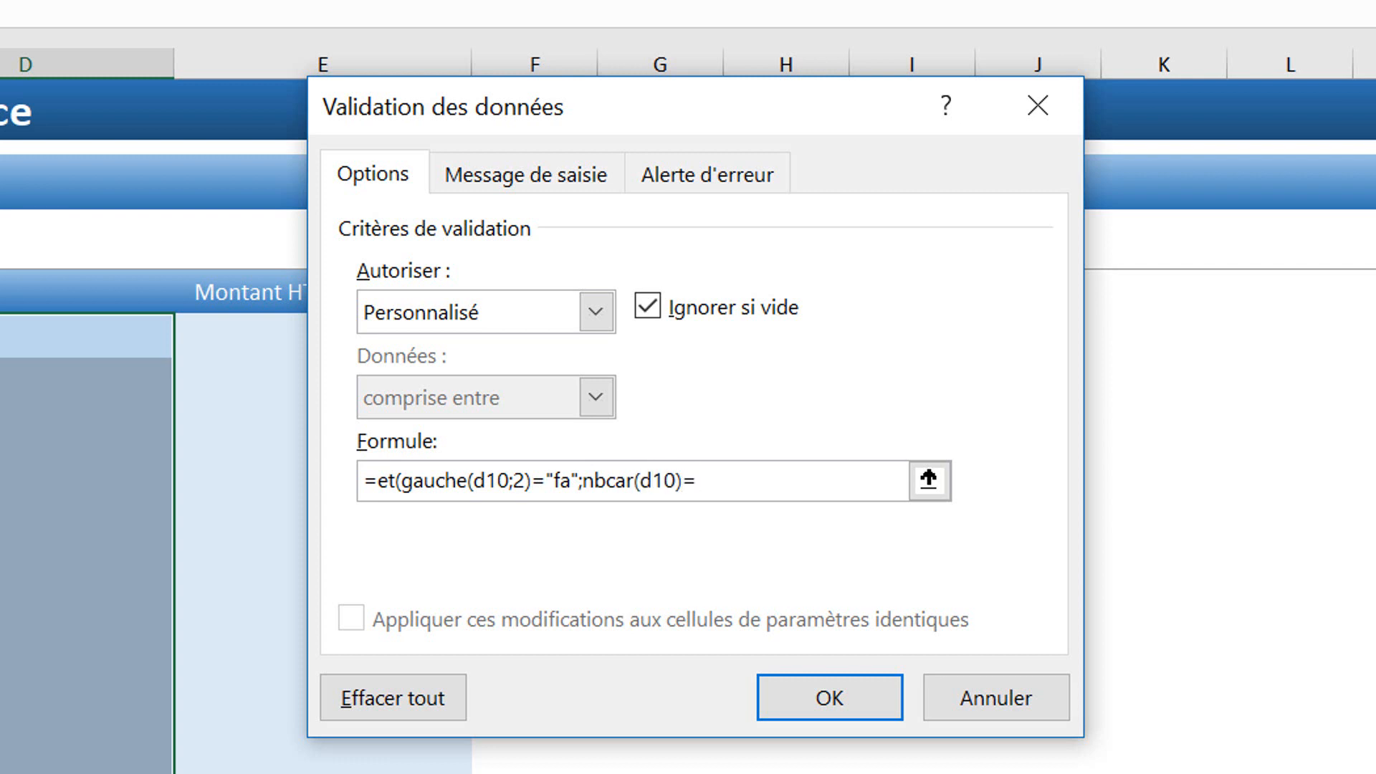
text(8))
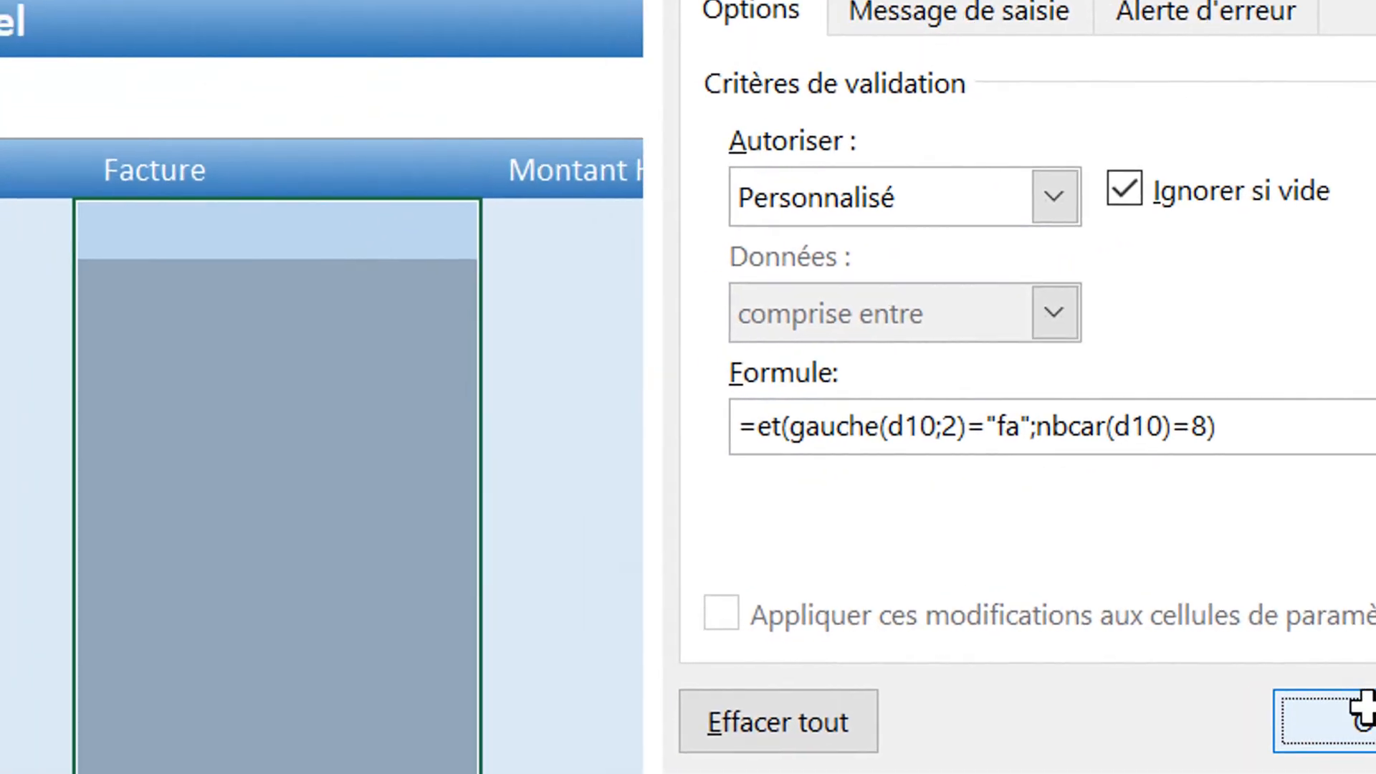
Step: Apply the invoice rule, confirm 12345678 is refused, and enter FA123456 in the first Facture cell
click(888, 699)
text(1234567)
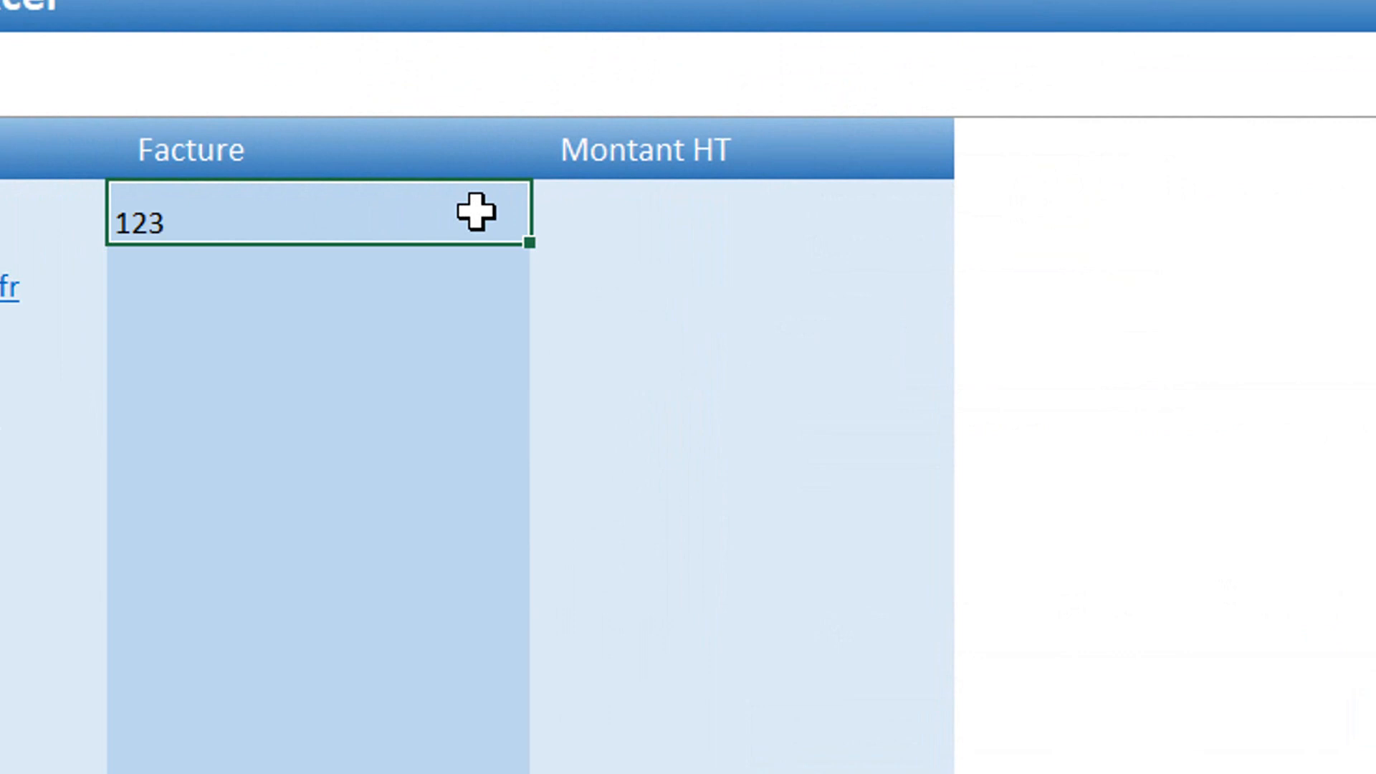
text(8)
key(Return)
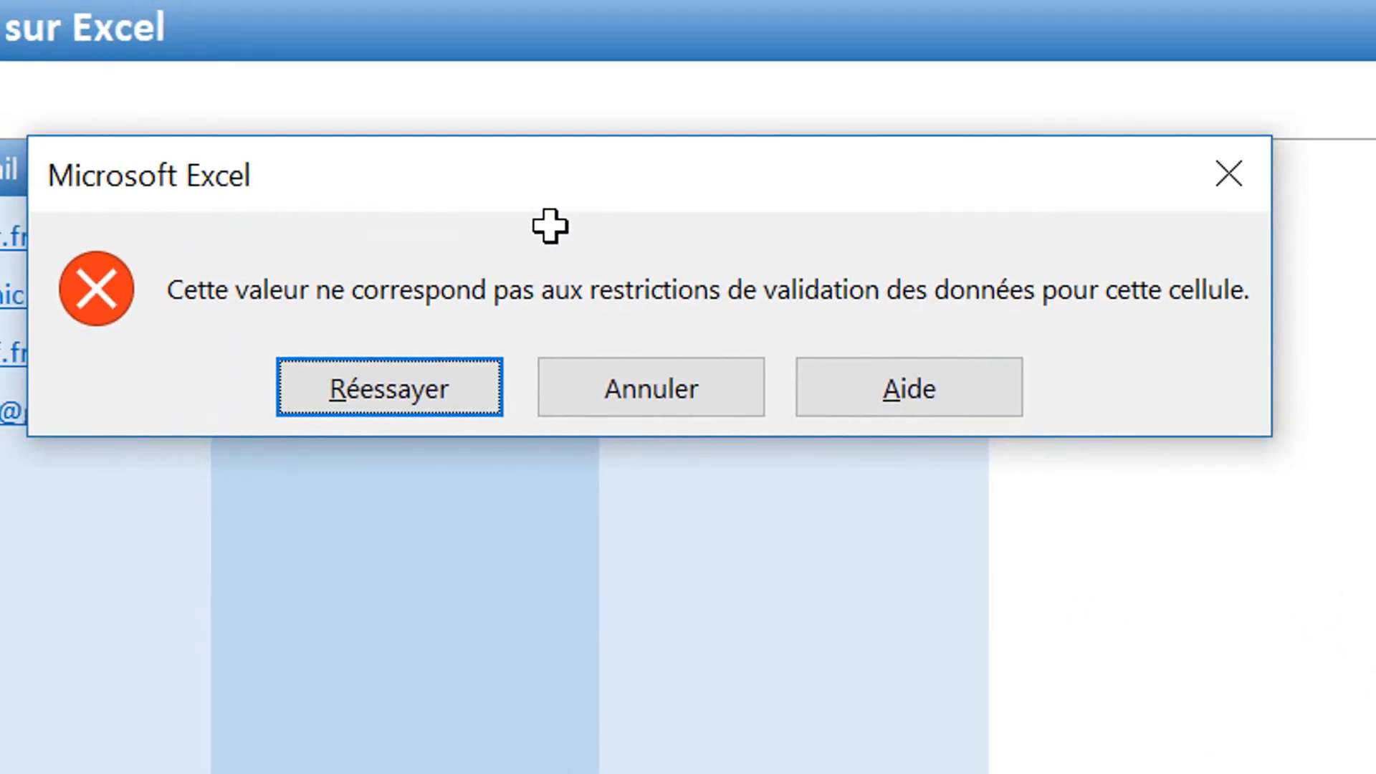
key(Escape)
text(FA)
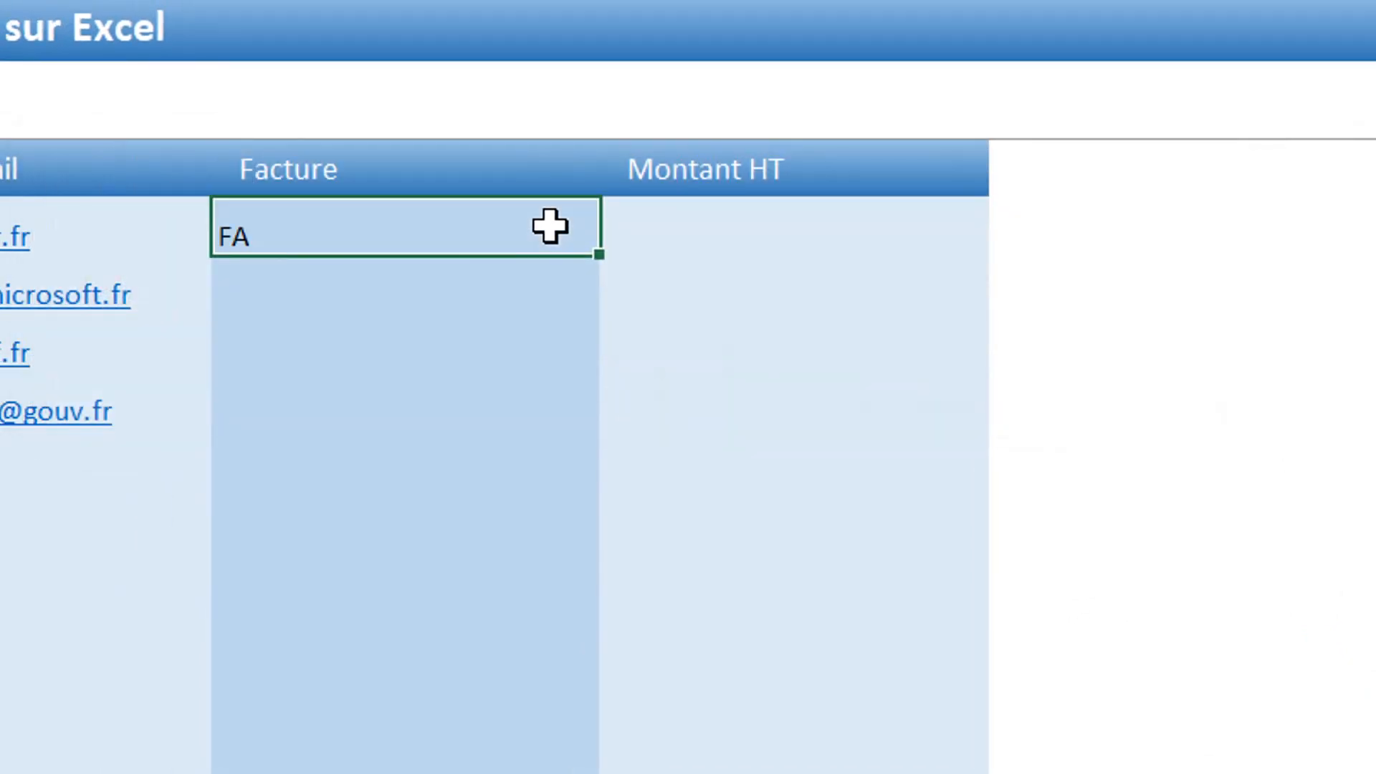
text(123456)
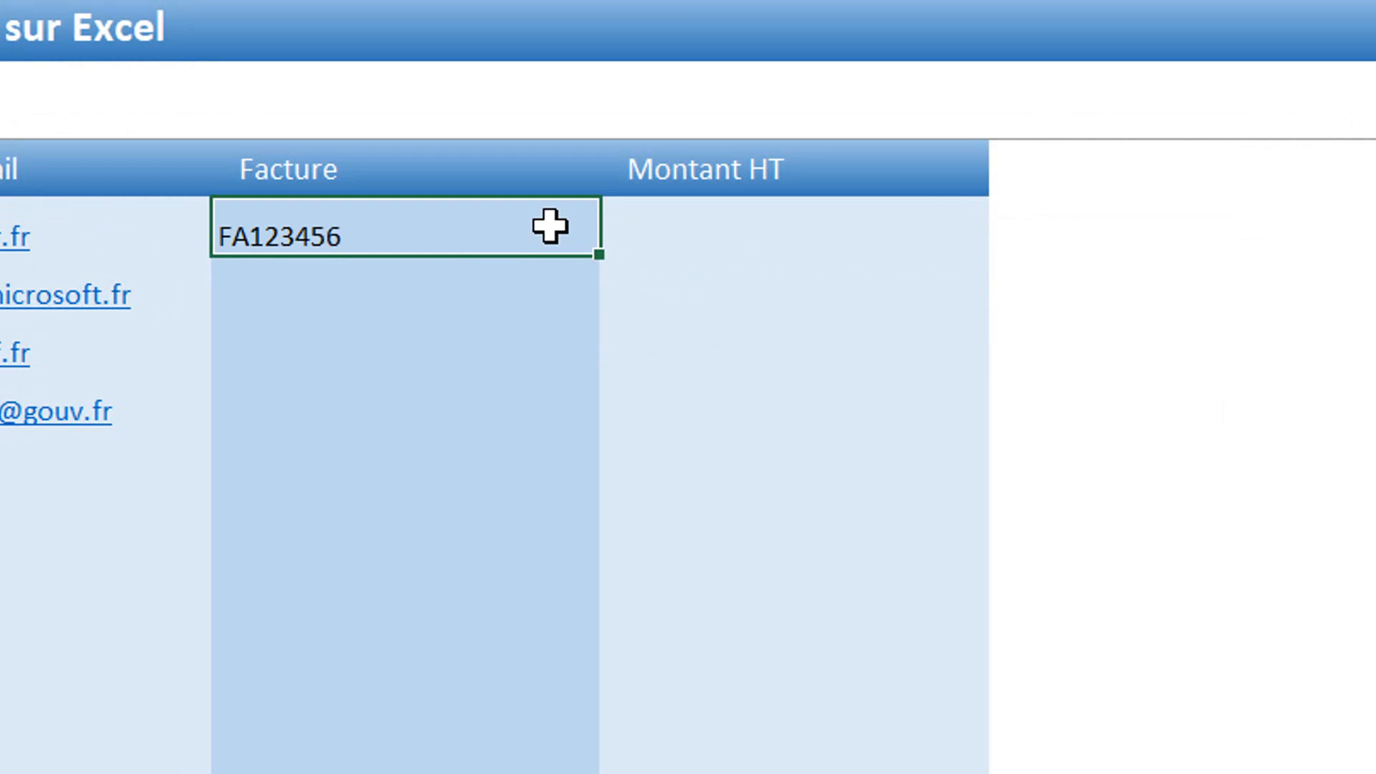
key(Return)
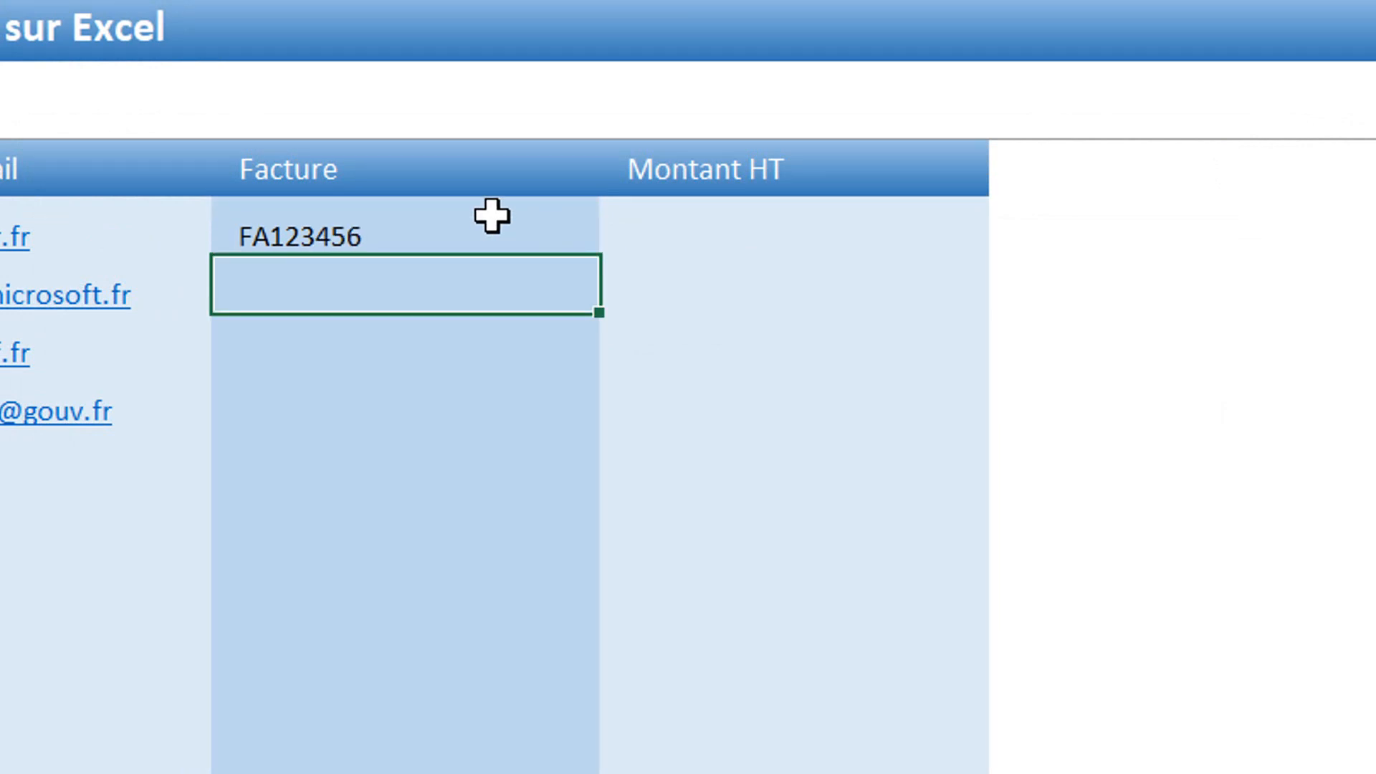
click(787, 235)
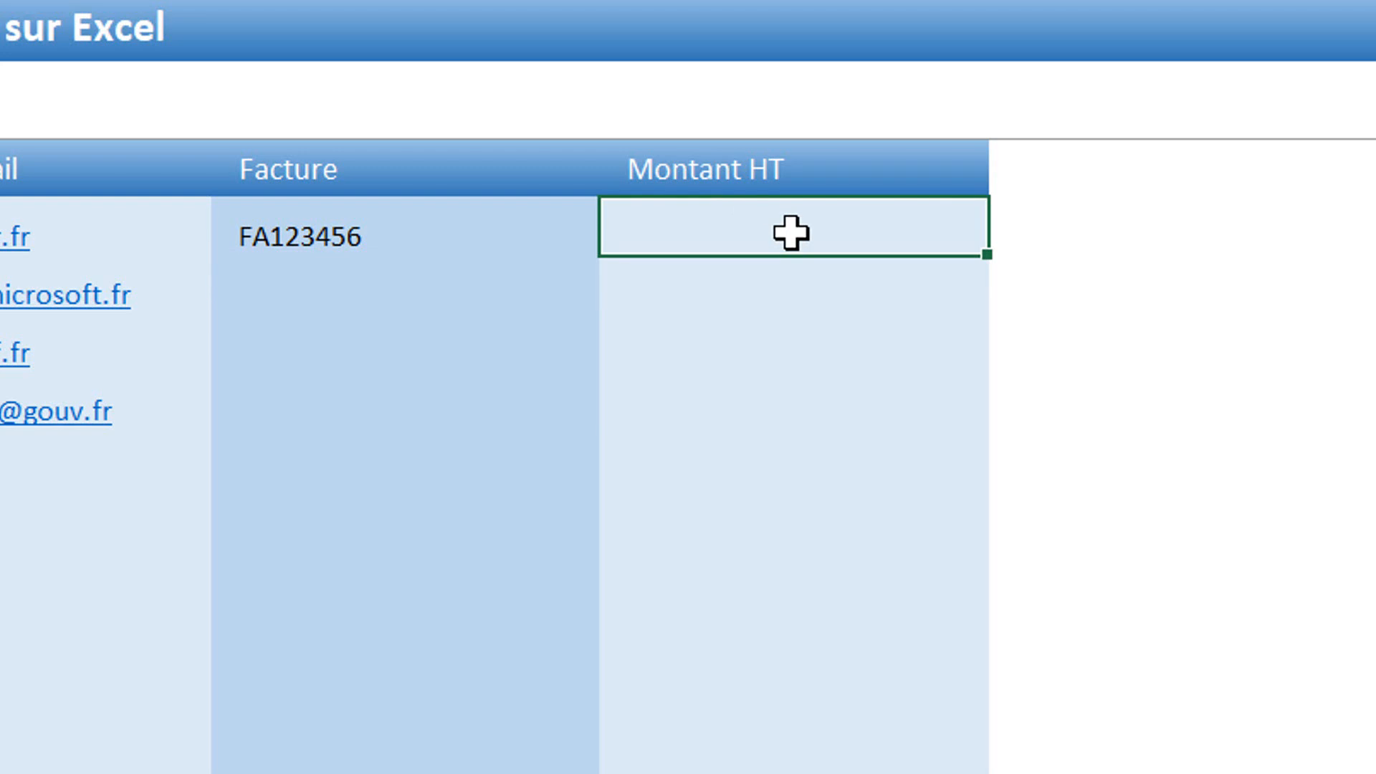
Step: Limit the Montant HT column to numbers with the custom rule =estnum(e10)
drag(790, 233, 831, 773)
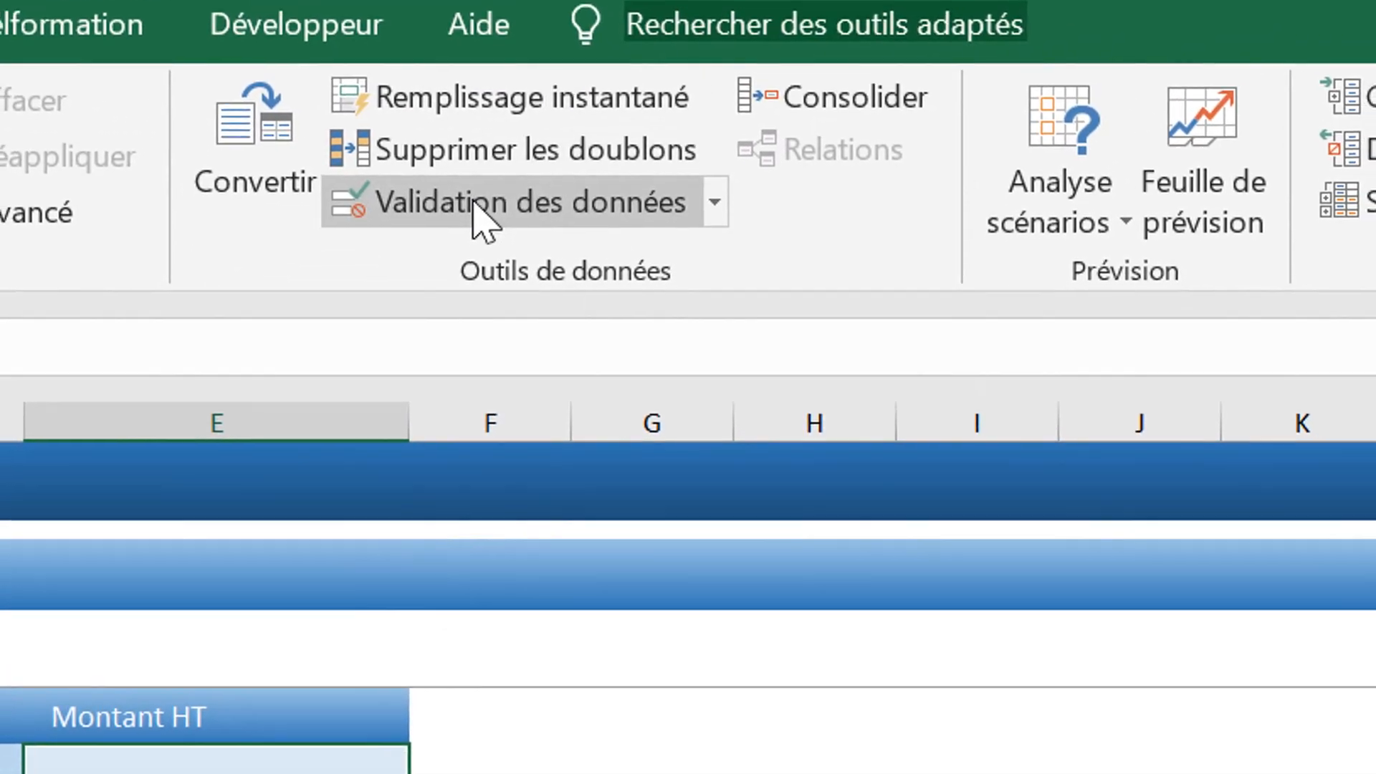
click(476, 222)
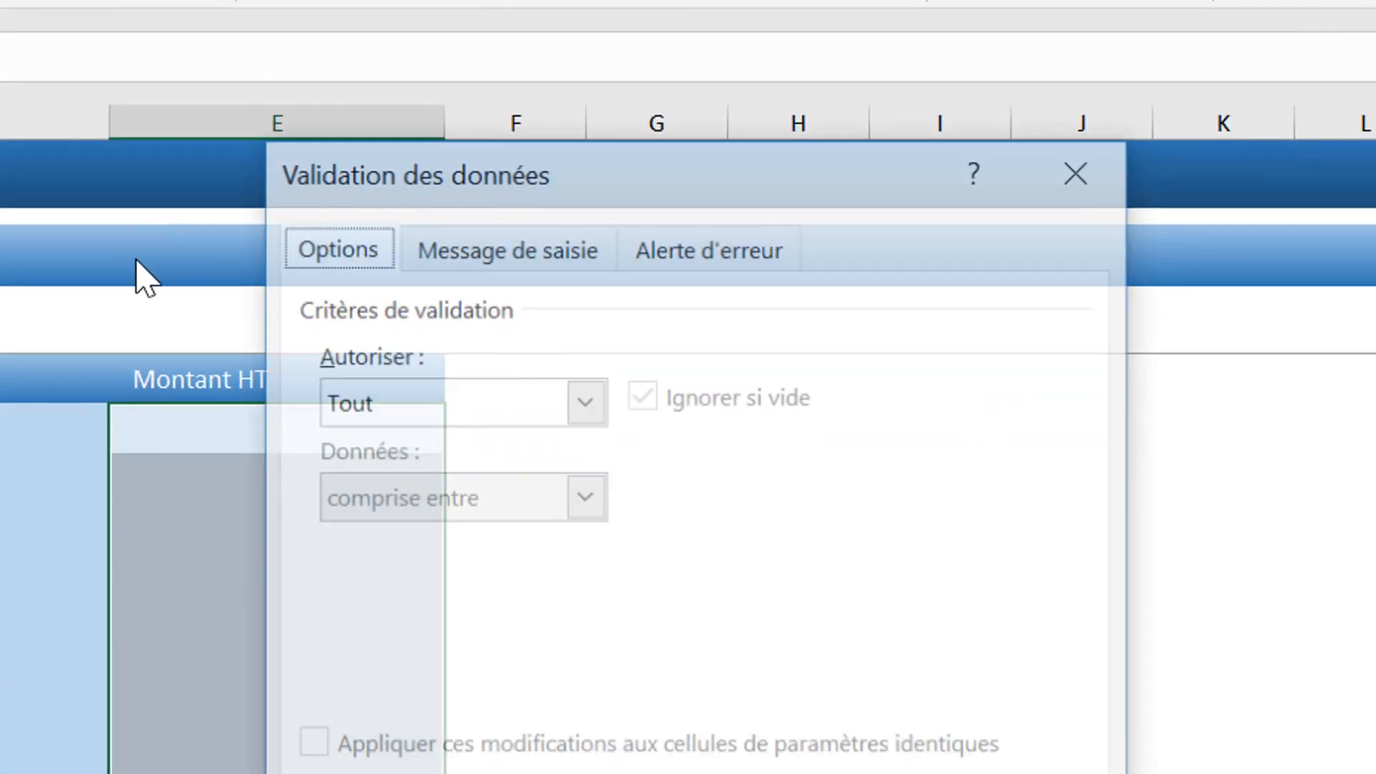
click(573, 402)
click(394, 654)
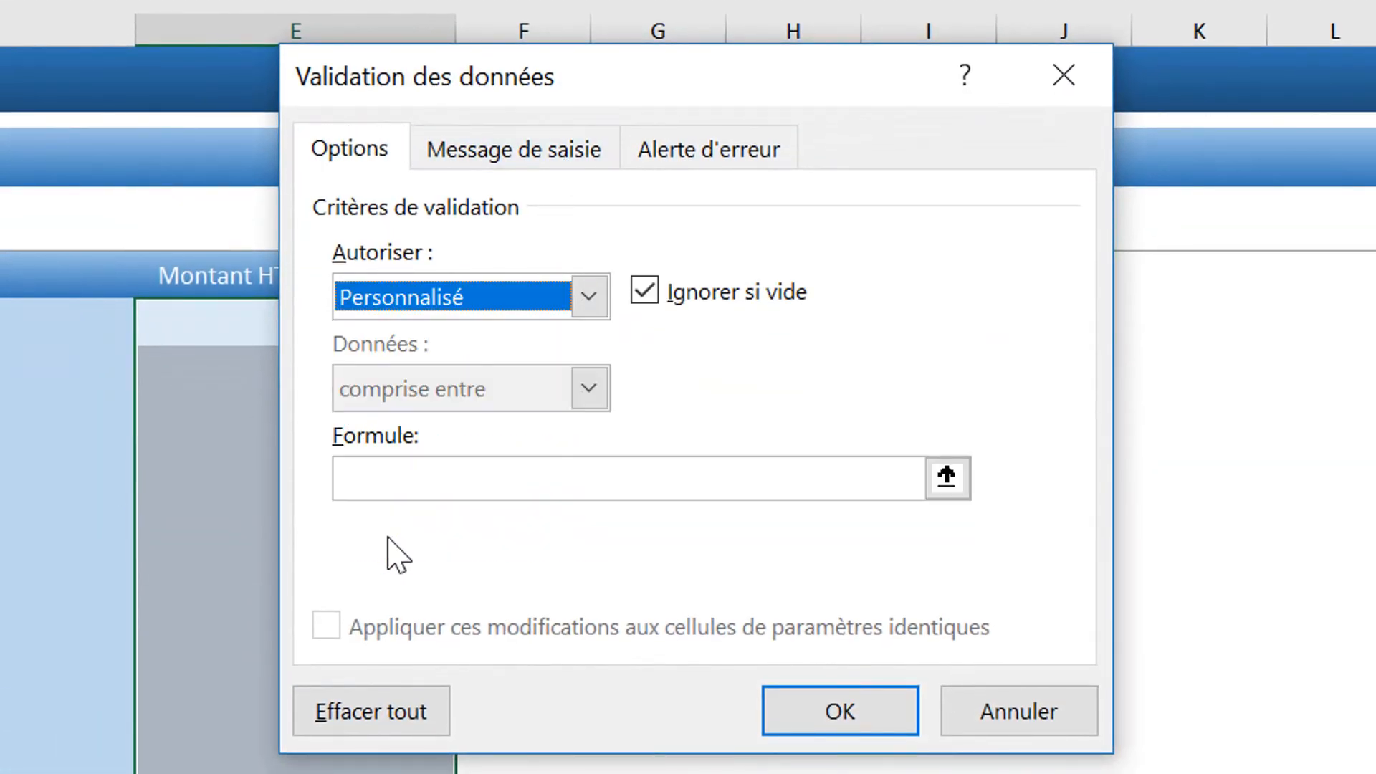
click(391, 473)
text(=)
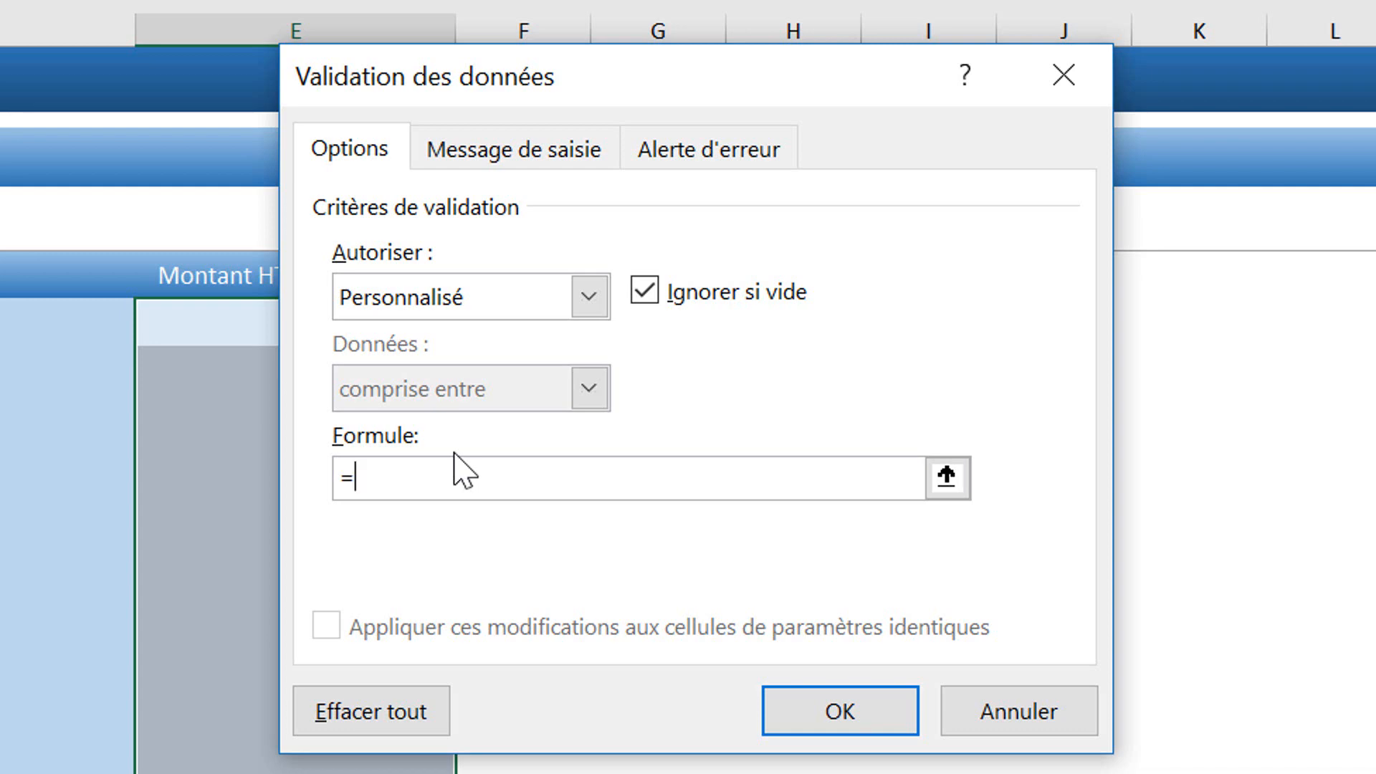
text(estnum(e10)
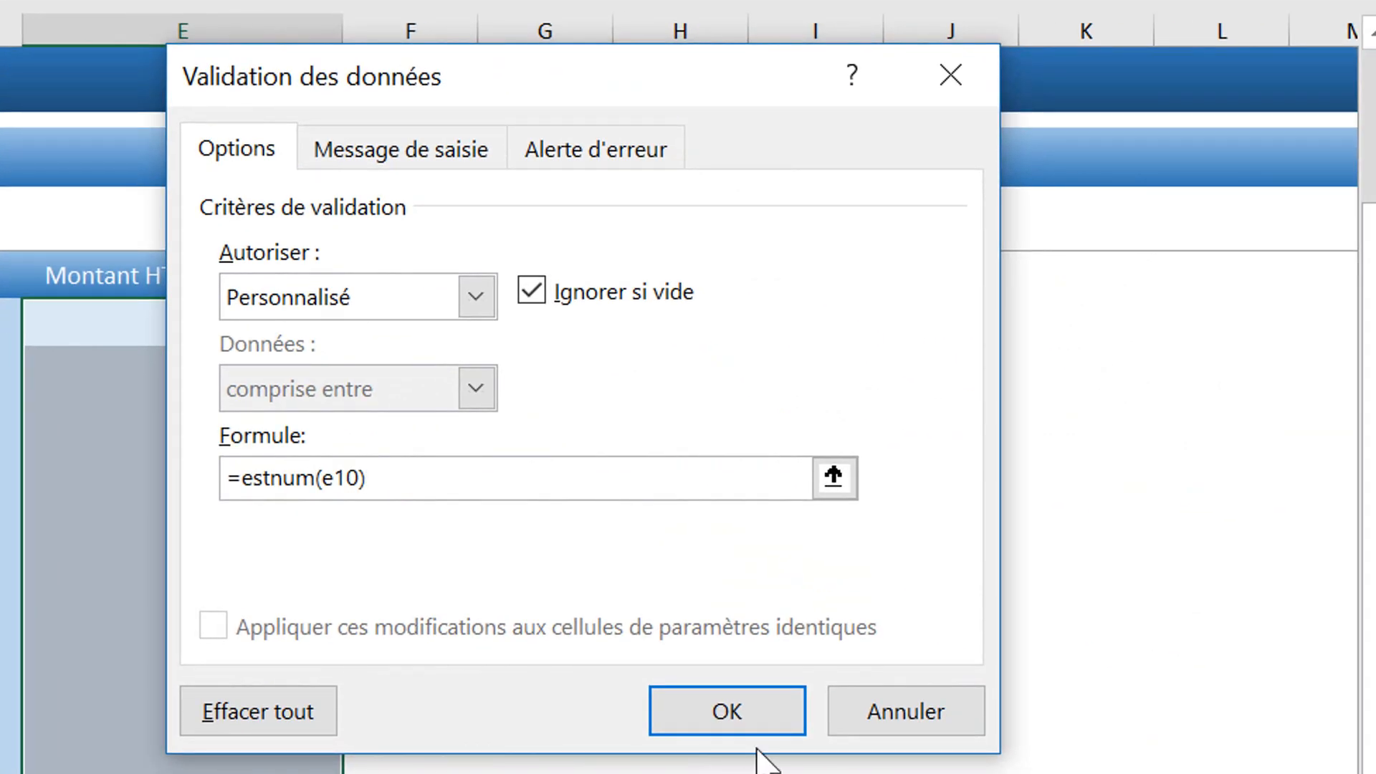
click(772, 713)
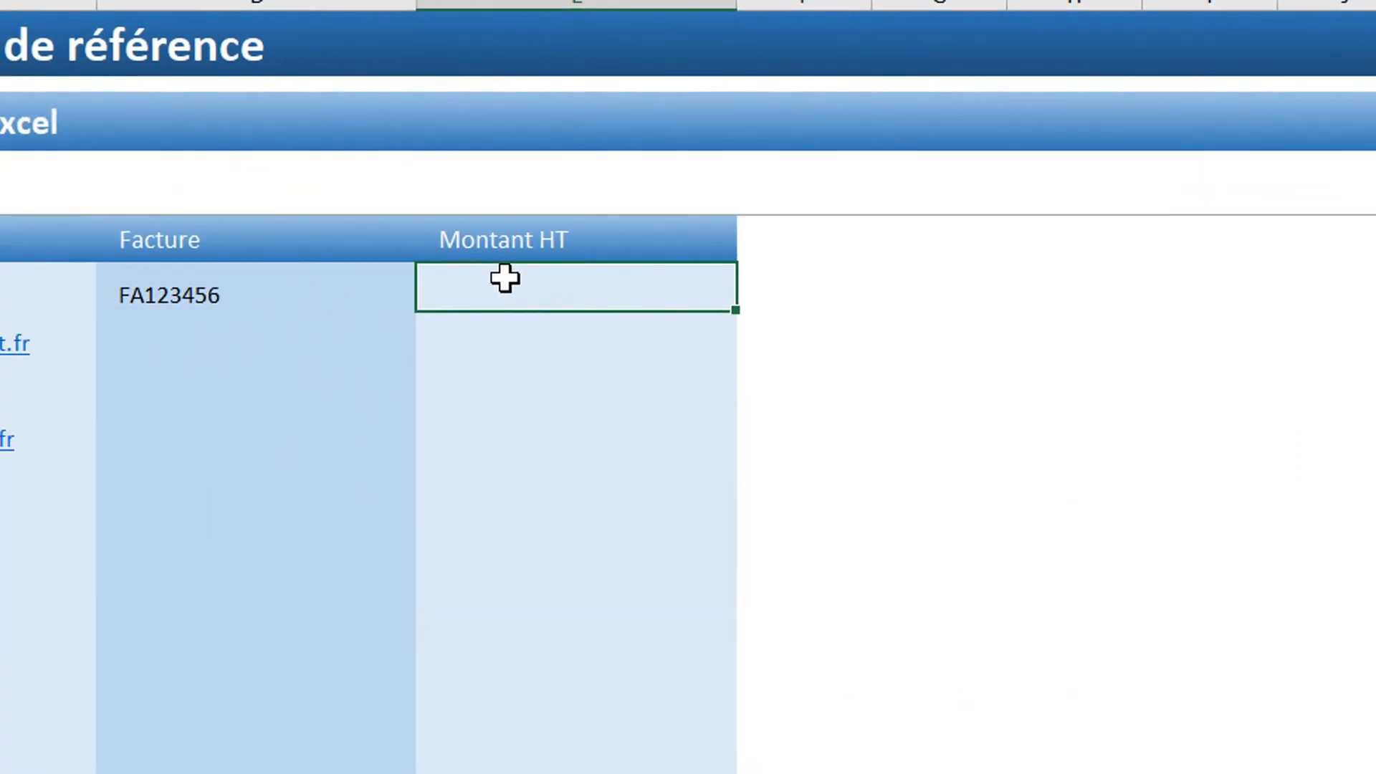
Step: Try 100.56, which is refused, then enter 100,56 with a comma decimal instead
text(100.56)
key(Return)
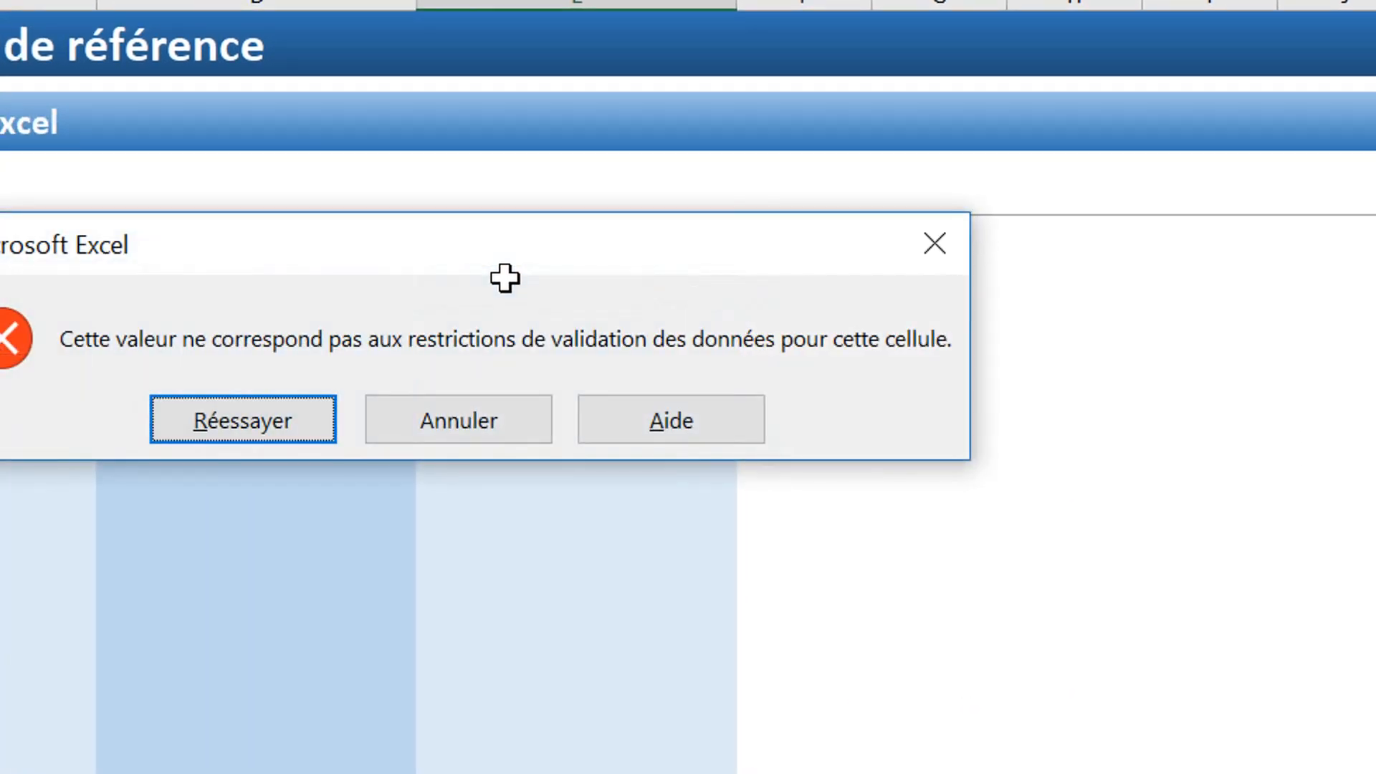
click(488, 419)
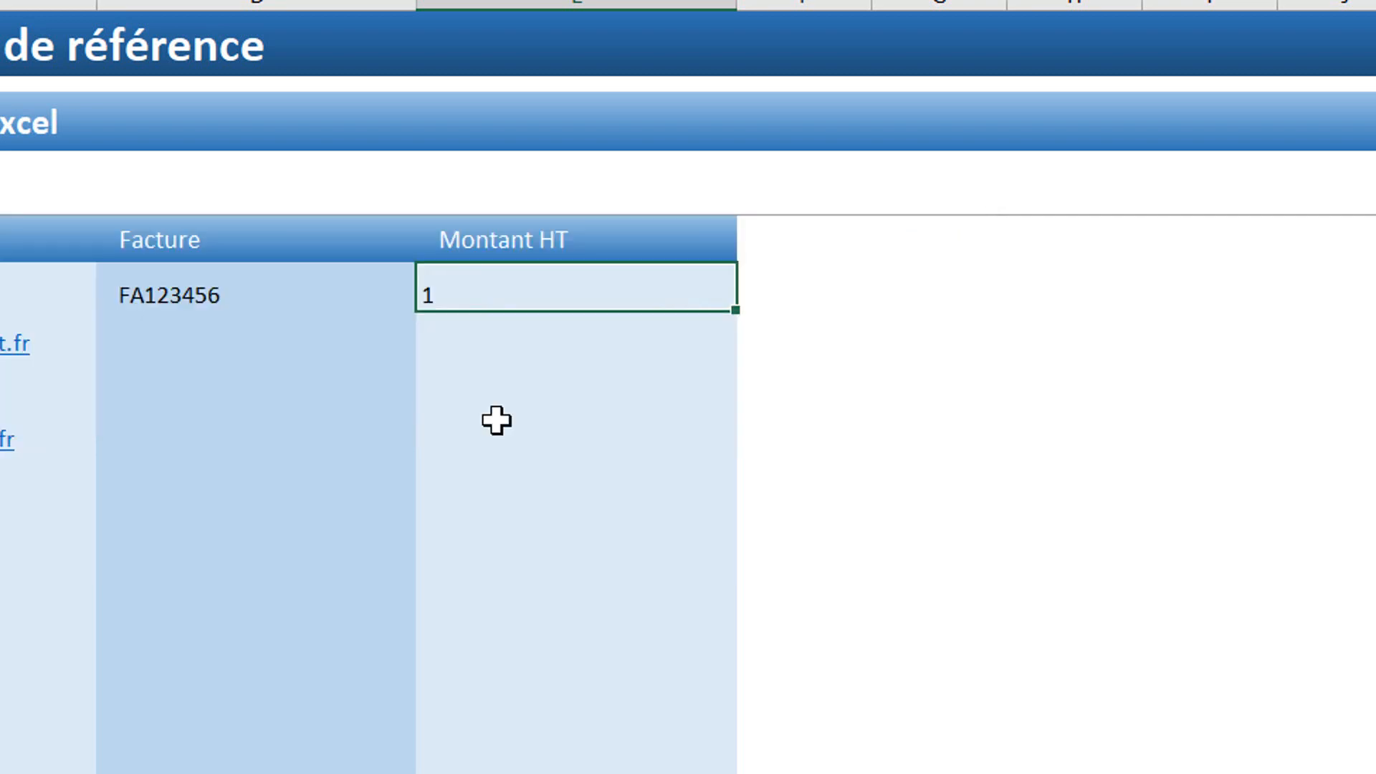
text(00,56)
key(Return)
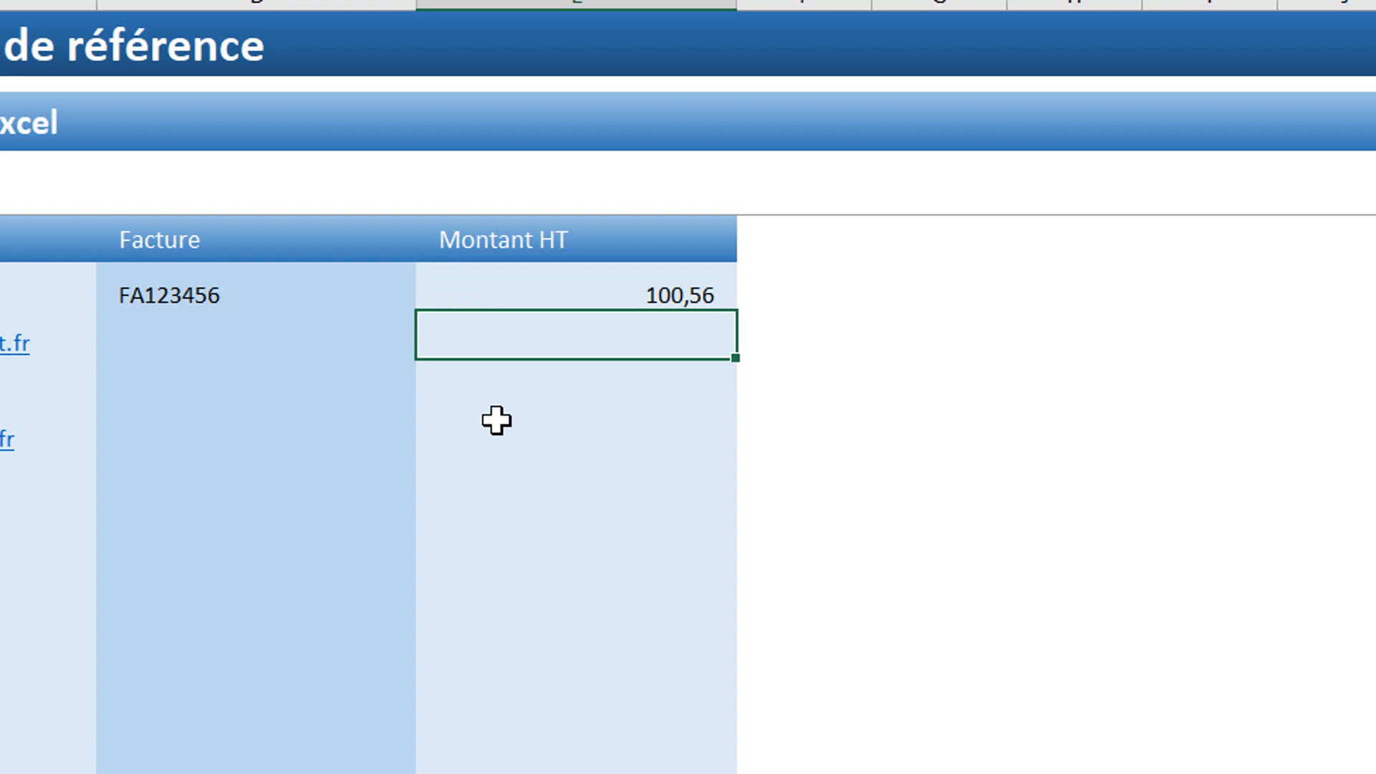